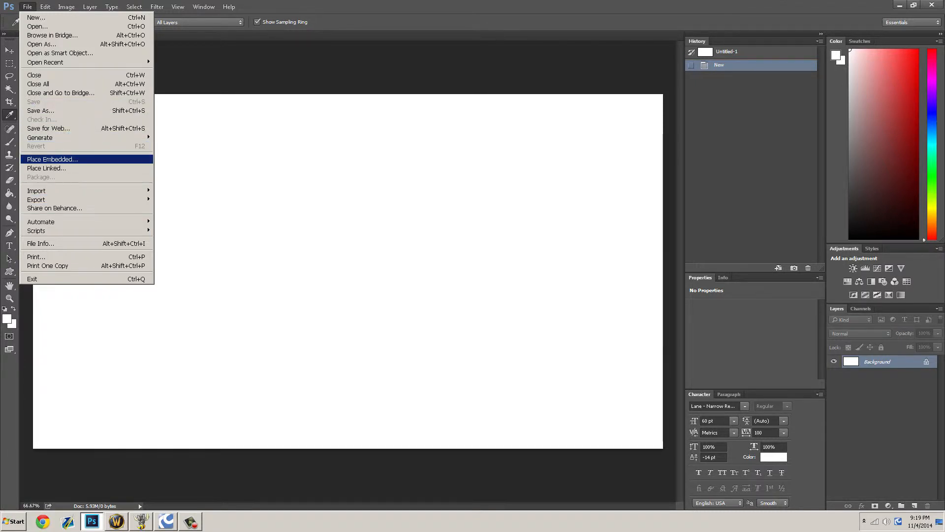
Step: Start placing an embedded image and browse to the Models folder inside Graphics > Stocks
{"action": "left_click", "coordinate": [52, 159]}
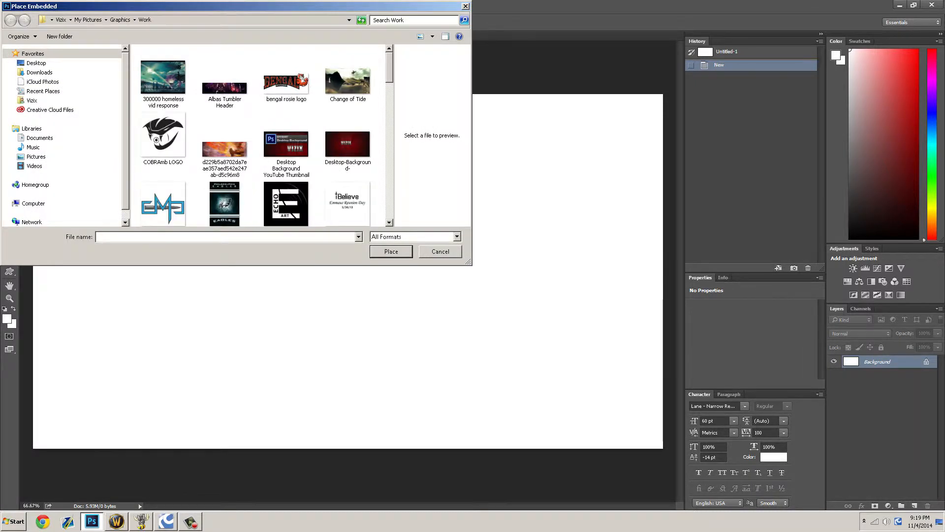
{"action": "left_click", "coordinate": [120, 20]}
{"action": "left_click", "coordinate": [353, 132]}
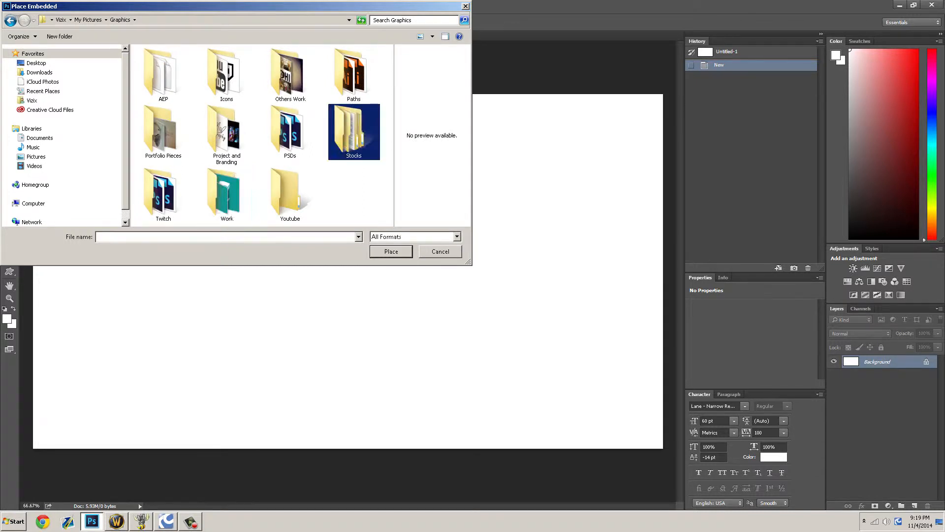
{"action": "double_click", "coordinate": [353, 132]}
{"action": "scroll", "coordinate": [287, 111], "scroll_direction": "down", "scroll_amount": 3}
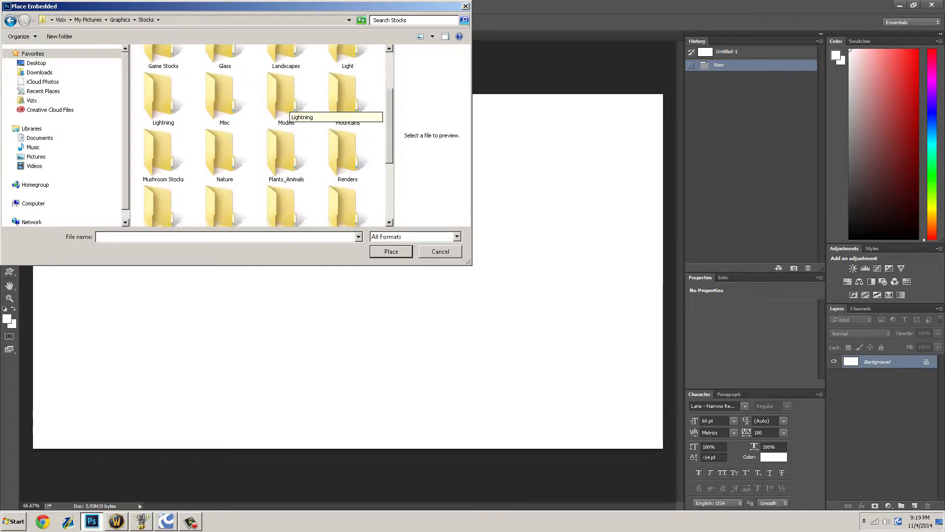
{"action": "scroll", "coordinate": [288, 111], "scroll_direction": "down", "scroll_amount": 2}
{"action": "scroll", "coordinate": [315, 143], "scroll_direction": "down", "scroll_amount": 2}
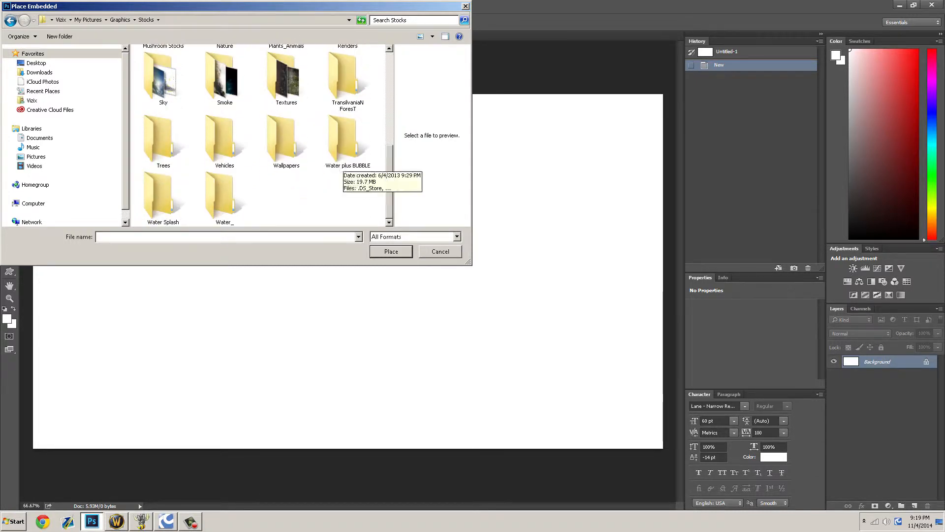
{"action": "scroll", "coordinate": [343, 161], "scroll_direction": "up", "scroll_amount": 4}
{"action": "double_click", "coordinate": [286, 189]}
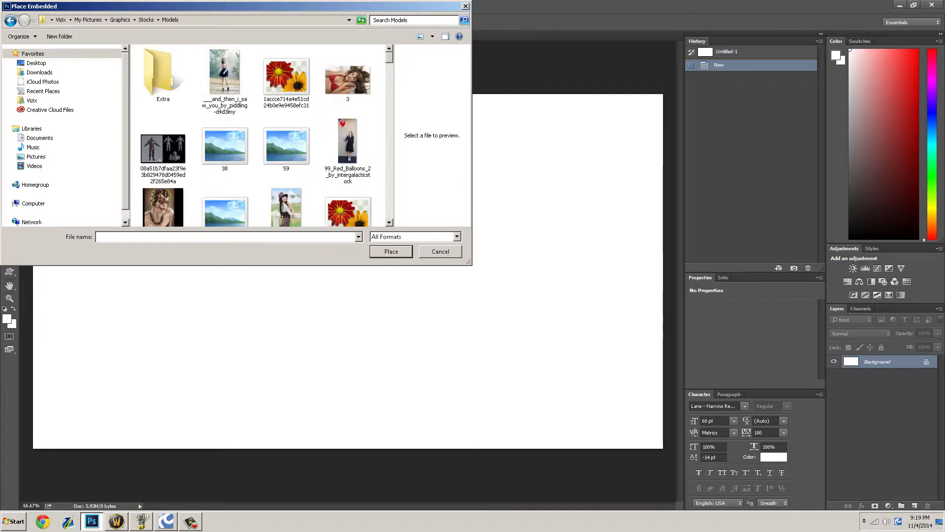
Step: Place the hand photo hand_anatomy_xvii_by_aip_stock-d5exfrd from the Models folder into the document
{"action": "scroll", "coordinate": [344, 187], "scroll_direction": "down", "scroll_amount": 4}
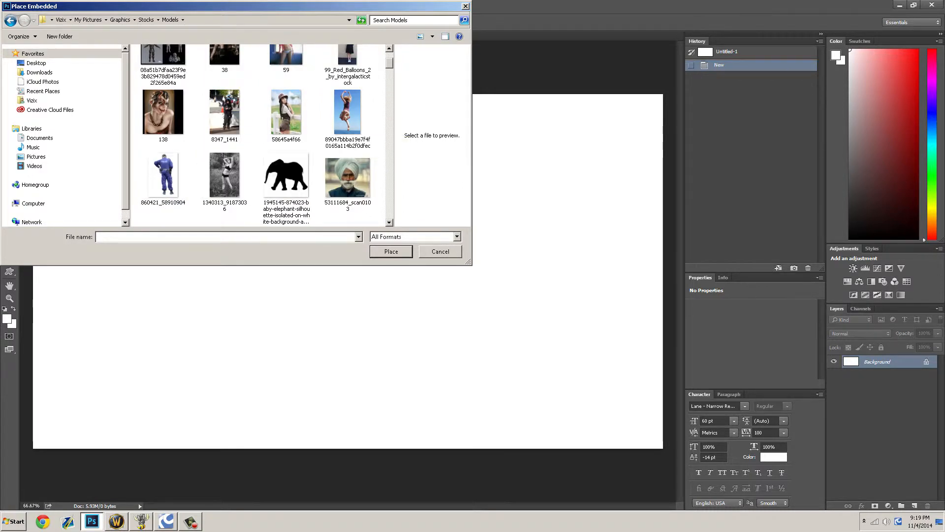
{"action": "scroll", "coordinate": [286, 182], "scroll_direction": "down", "scroll_amount": 5}
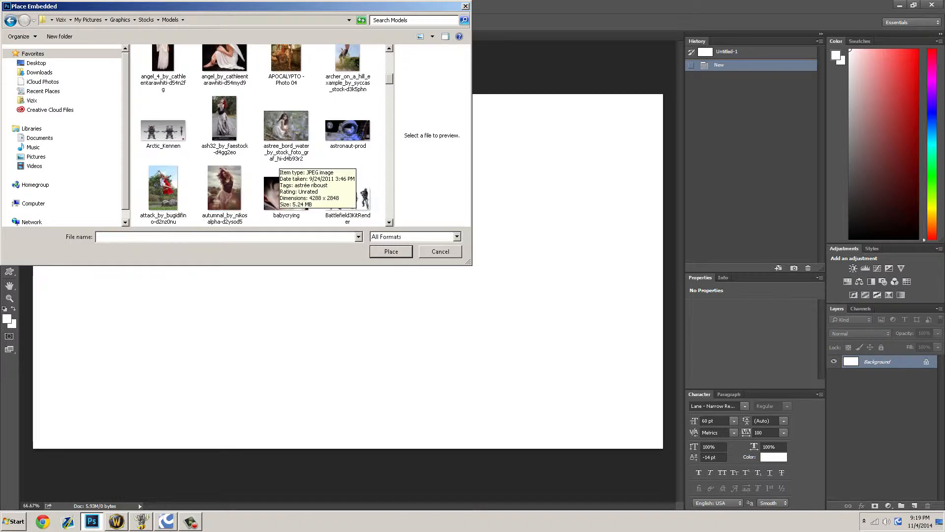
{"action": "scroll", "coordinate": [286, 183], "scroll_direction": "down", "scroll_amount": 5}
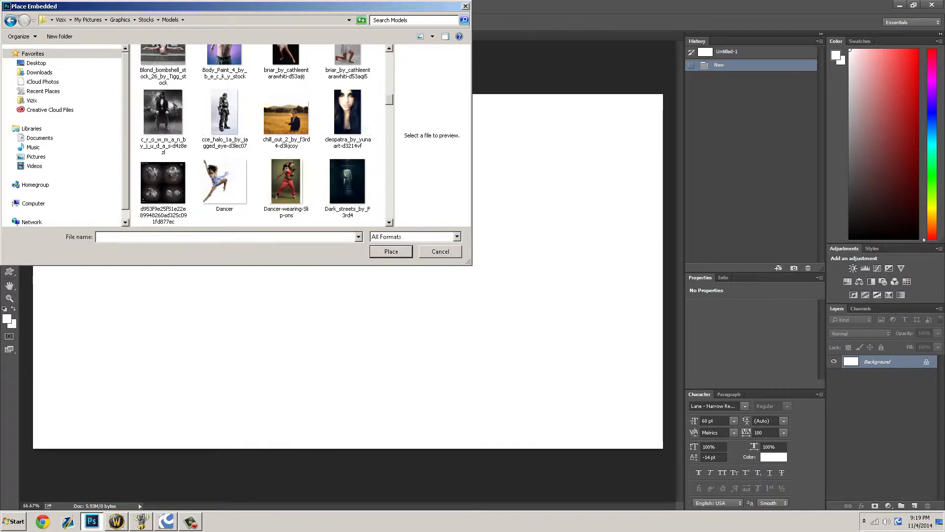
{"action": "scroll", "coordinate": [286, 182], "scroll_direction": "down", "scroll_amount": 5}
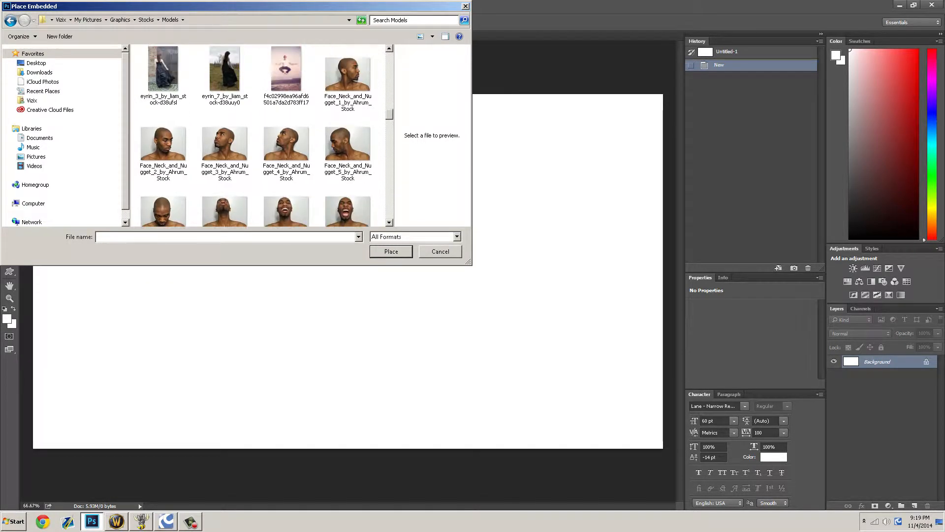
{"action": "left_click", "coordinate": [163, 147]}
{"action": "scroll", "coordinate": [260, 135], "scroll_direction": "down", "scroll_amount": 3}
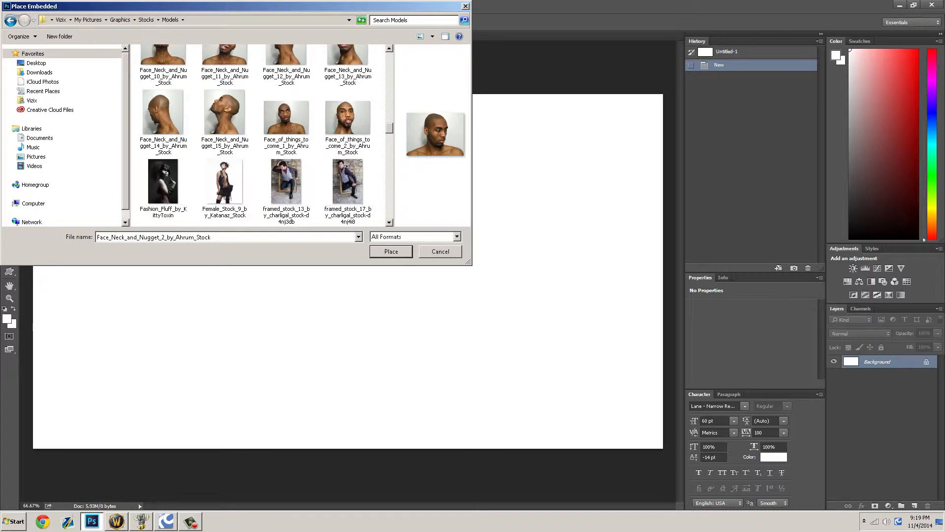
{"action": "scroll", "coordinate": [261, 136], "scroll_direction": "down", "scroll_amount": 3}
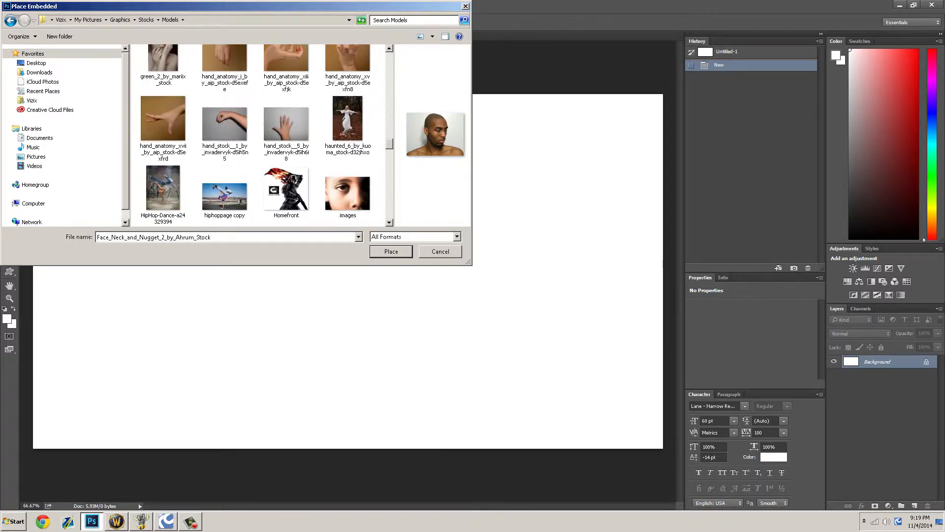
{"action": "double_click", "coordinate": [163, 118]}
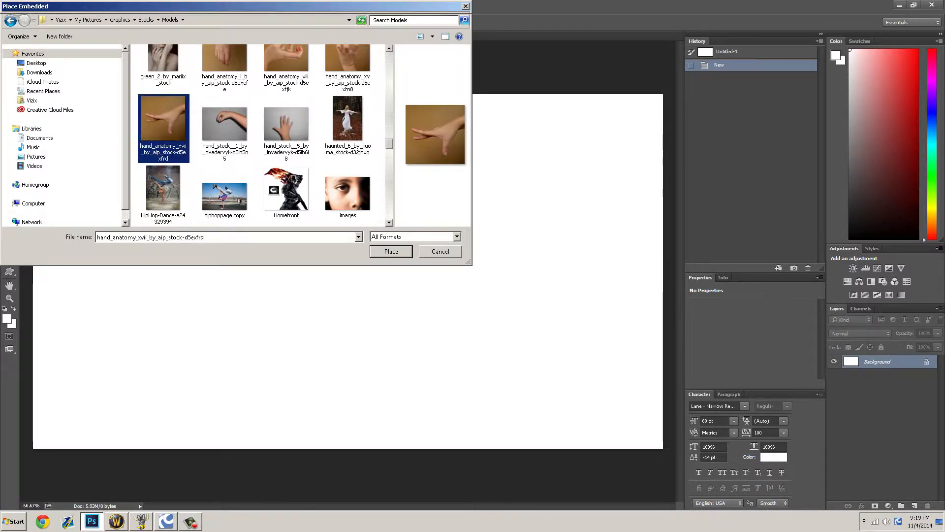
Step: Scale the placed hand photo proportionally about its centre to about 413% and commit the placement
{"action": "left_click_drag", "start_coordinate": [383, 237], "coordinate": [492, 201]}
{"action": "key", "text": "ctrl+z"}
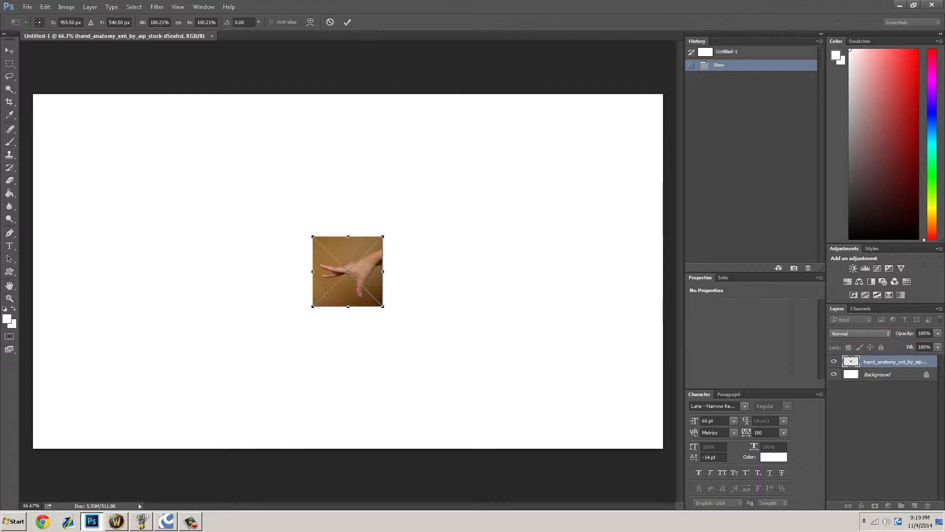
{"action": "left_click_drag", "start_coordinate": [383, 237], "coordinate": [493, 126]}
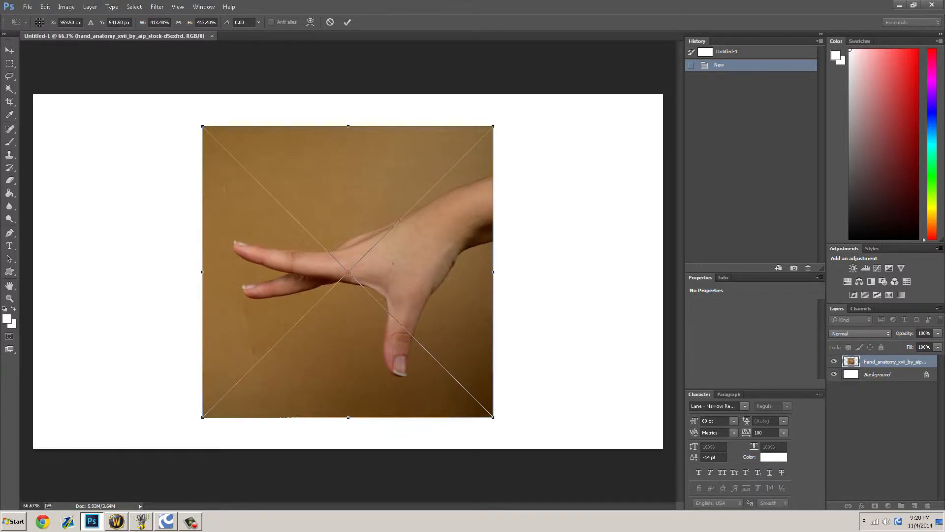
{"action": "key", "text": "Return"}
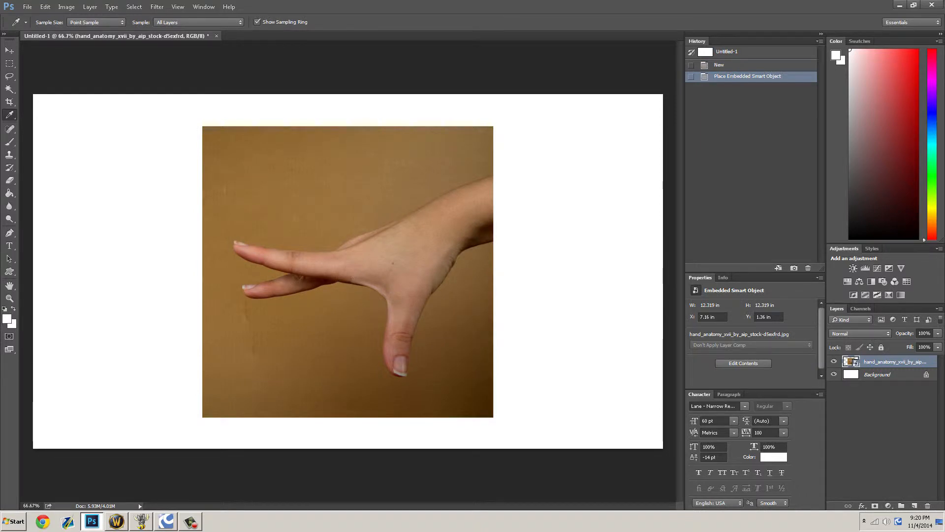
Step: Enlarge the hand photo proportionally with Free Transform to about 18.22 in square, so it covers the canvas height
{"action": "key", "text": "ctrl+t"}
{"action": "left_click_drag", "start_coordinate": [493, 126], "coordinate": [563, 57]}
{"action": "key", "text": "Return"}
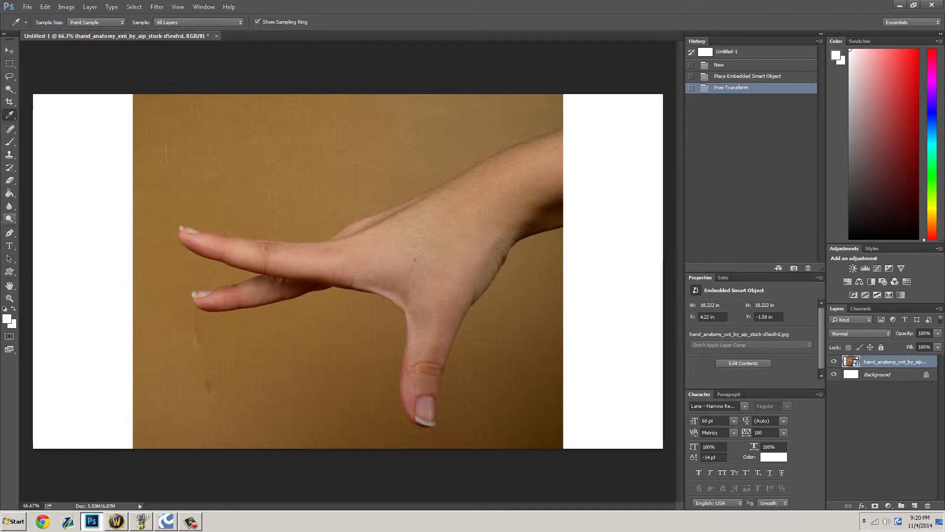
Step: Activate the Pen tool and try a starting anchor where the forearm's upper edge meets the photo's border
{"action": "left_click", "coordinate": [10, 232]}
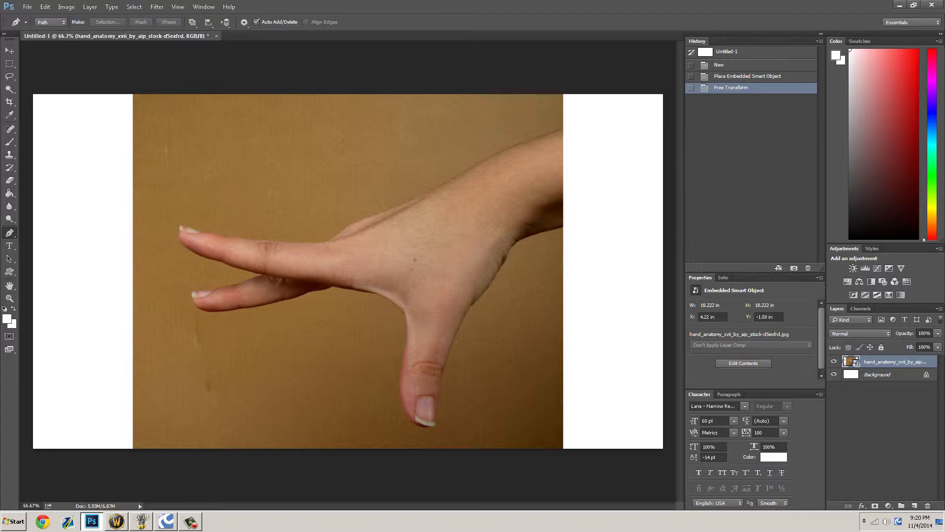
{"action": "left_click", "coordinate": [564, 126]}
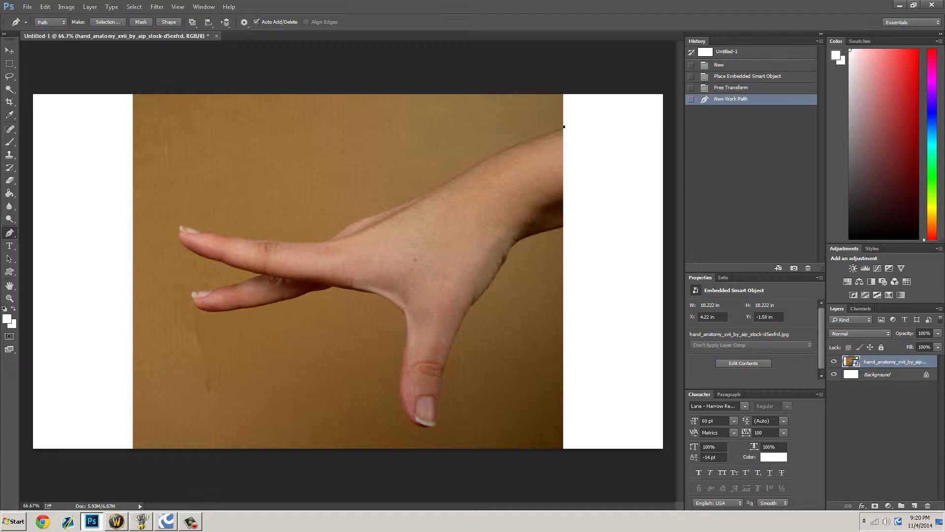
{"action": "key", "text": "ctrl+z"}
Step: Start a path at the photo's border on the forearm's upper edge and add a curved anchor along the arm
{"action": "scroll", "coordinate": [562, 127], "scroll_direction": "up", "scroll_amount": 1}
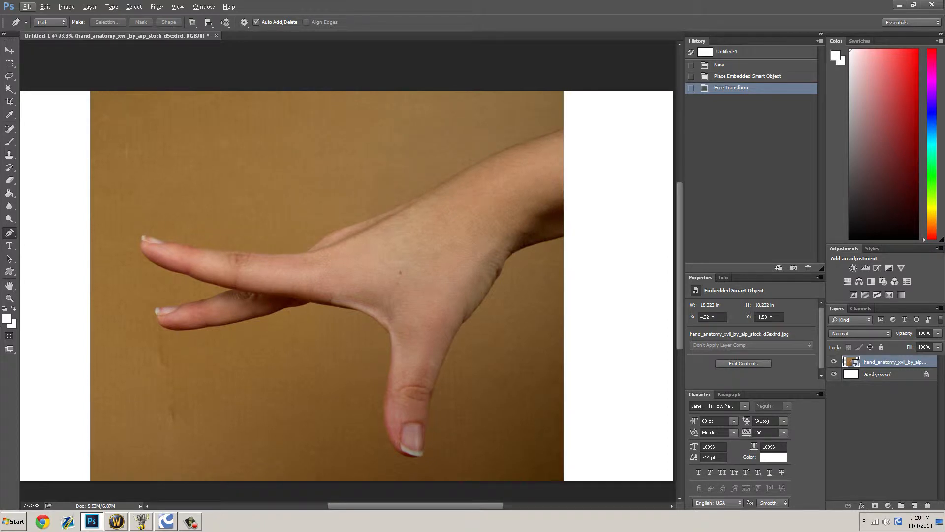
{"action": "scroll", "coordinate": [585, 128], "scroll_direction": "up", "scroll_amount": 2}
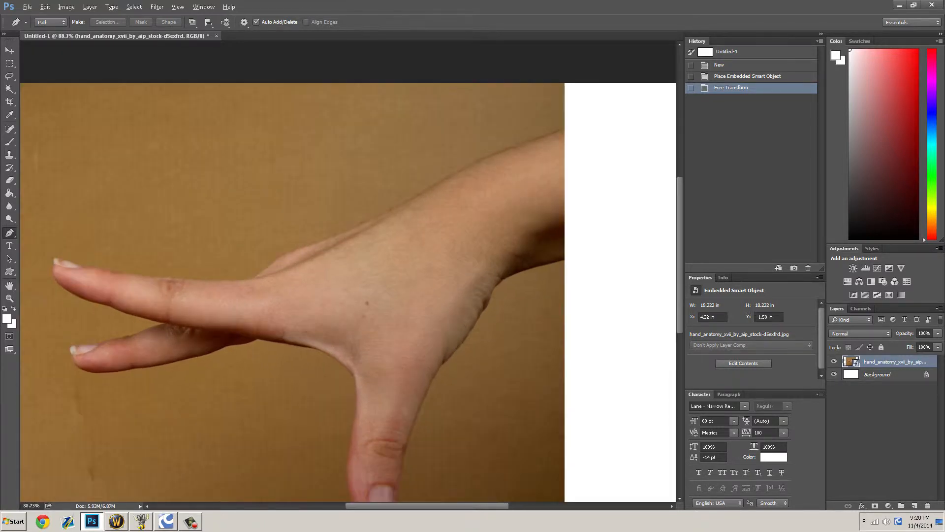
{"action": "scroll", "coordinate": [562, 84], "scroll_direction": "down", "scroll_amount": 1}
{"action": "scroll", "coordinate": [562, 128], "scroll_direction": "up", "scroll_amount": 1}
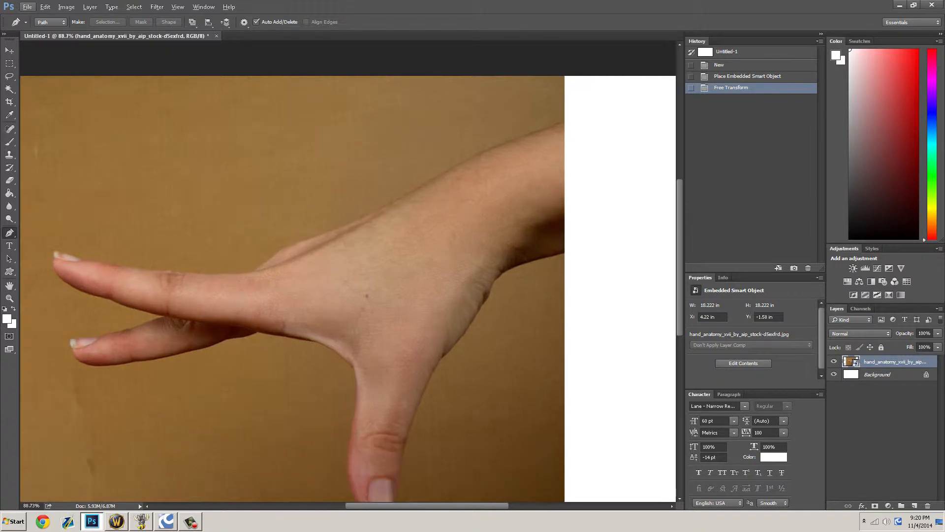
{"action": "scroll", "coordinate": [562, 120], "scroll_direction": "up", "scroll_amount": 5}
{"action": "scroll", "coordinate": [562, 119], "scroll_direction": "down", "scroll_amount": 4}
{"action": "scroll", "coordinate": [562, 113], "scroll_direction": "up", "scroll_amount": 6}
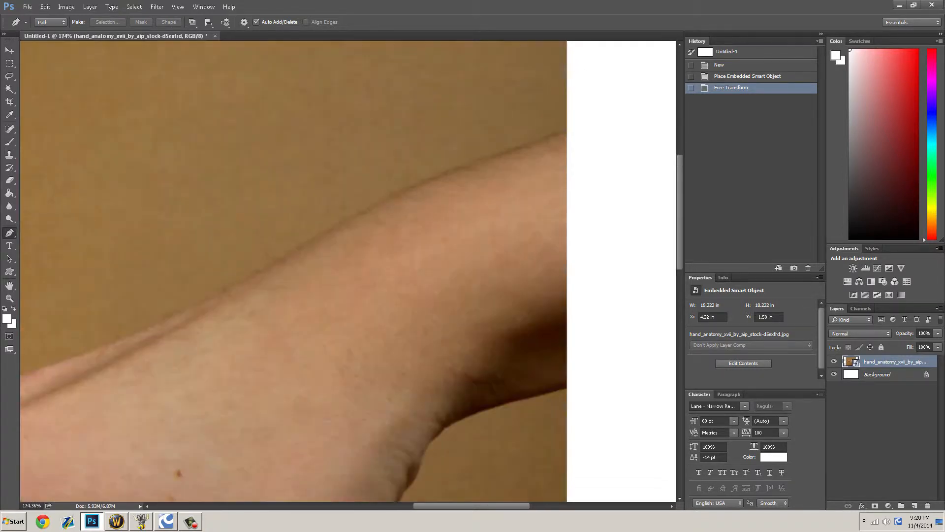
{"action": "left_click", "coordinate": [568, 127]}
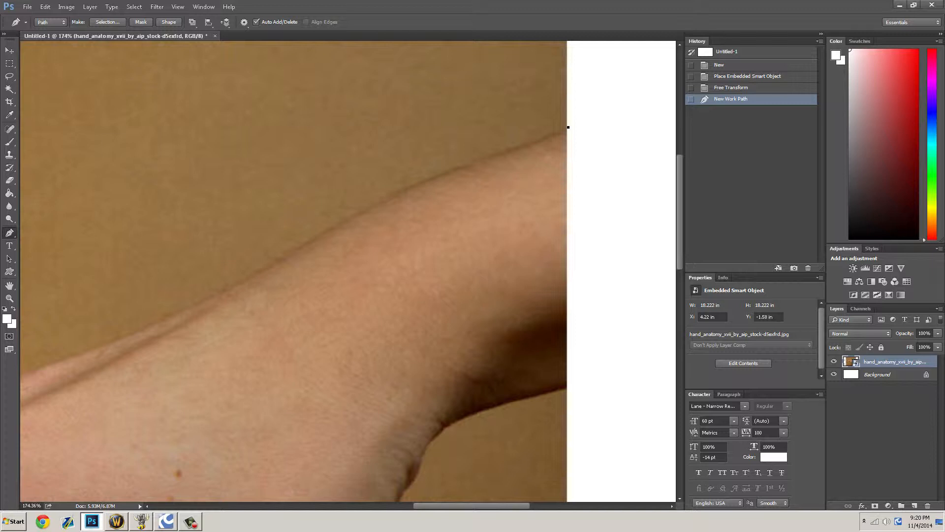
{"action": "left_click_drag", "start_coordinate": [383, 200], "coordinate": [294, 245]}
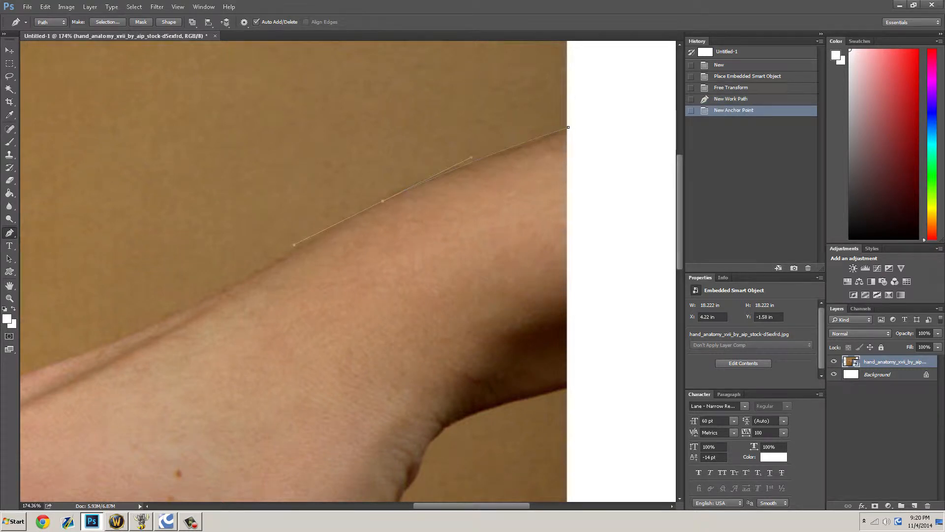
Step: Try to extend the path with more curved anchors along the wrist and back of the hand
{"action": "scroll", "coordinate": [345, 271], "scroll_direction": "left", "scroll_amount": 5}
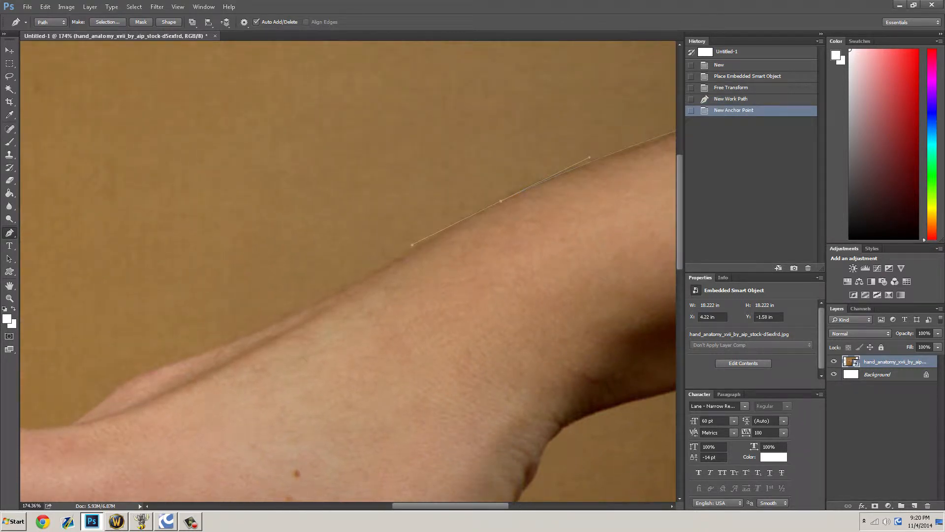
{"action": "left_click_drag", "start_coordinate": [265, 328], "coordinate": [214, 342]}
{"action": "key", "text": "ctrl+z"}
{"action": "left_click_drag", "start_coordinate": [306, 305], "coordinate": [261, 321]}
{"action": "scroll", "coordinate": [345, 271], "scroll_direction": "left", "scroll_amount": 2}
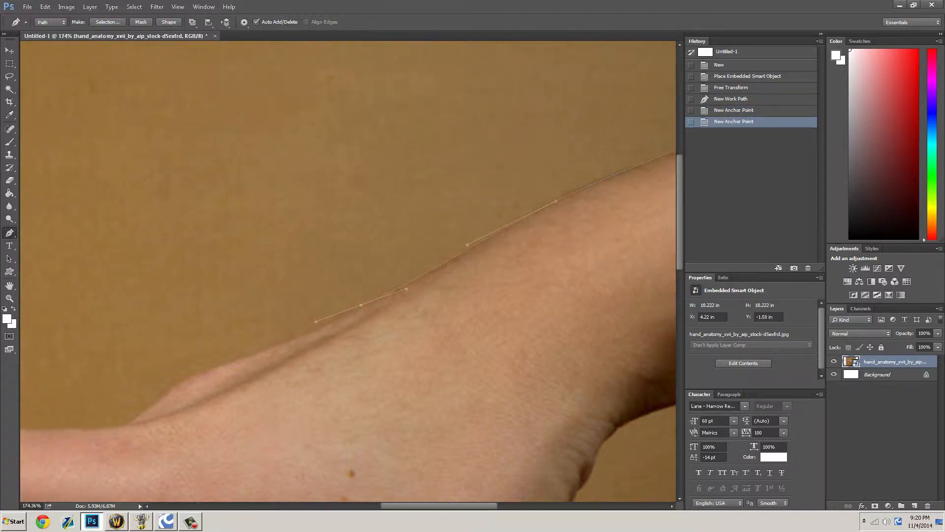
{"action": "scroll", "coordinate": [344, 271], "scroll_direction": "left", "scroll_amount": 1}
{"action": "scroll", "coordinate": [345, 270], "scroll_direction": "down", "scroll_amount": 1}
{"action": "left_click", "coordinate": [218, 345]}
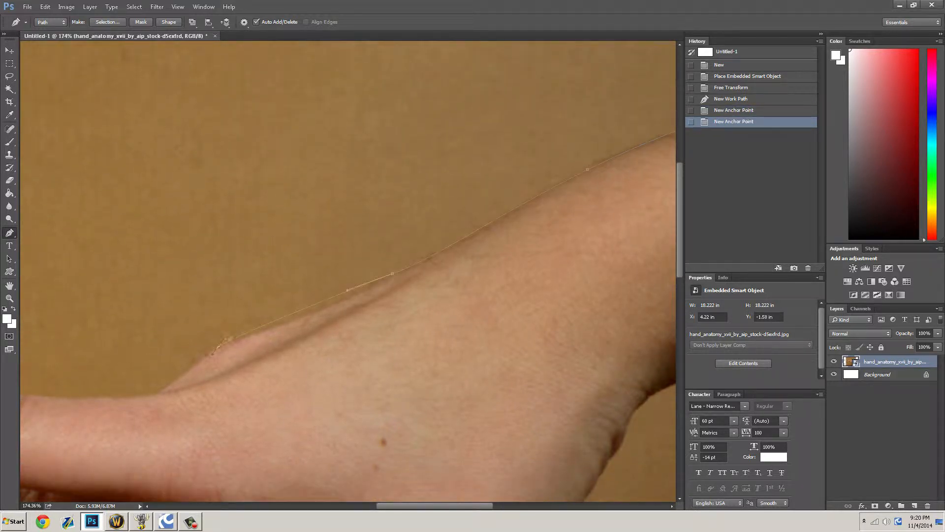
{"action": "key", "text": "ctrl+z"}
{"action": "left_click", "coordinate": [198, 355]}
Step: Undo the anchors along the back of the hand and delete the remaining work path
{"action": "key", "text": "ctrl+z"}
{"action": "key", "text": "ctrl+z"}
{"action": "key", "text": "ctrl+z"}
{"action": "key", "text": "ctrl+alt+z"}
{"action": "key", "text": "ctrl+z"}
{"action": "key", "text": "ctrl+alt+z"}
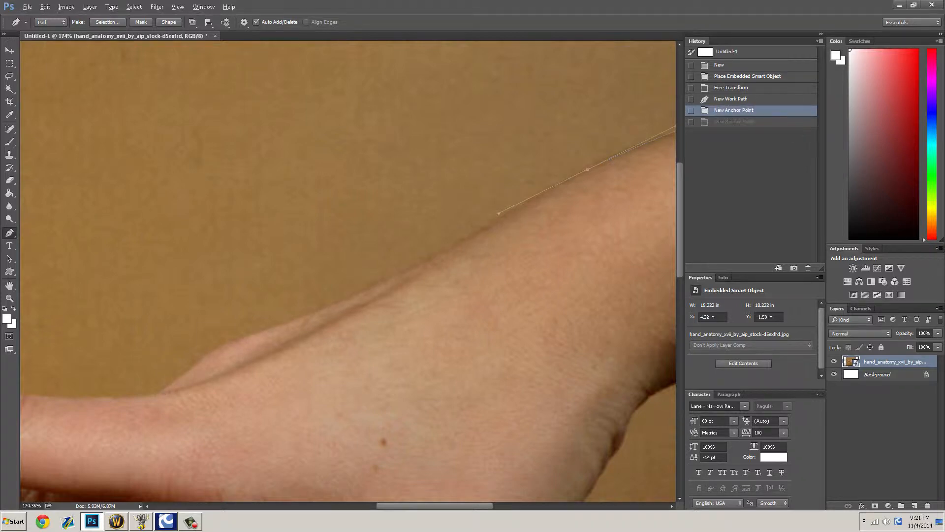
{"action": "scroll", "coordinate": [578, 210], "scroll_direction": "down", "scroll_amount": 4}
{"action": "scroll", "coordinate": [578, 210], "scroll_direction": "right", "scroll_amount": 3}
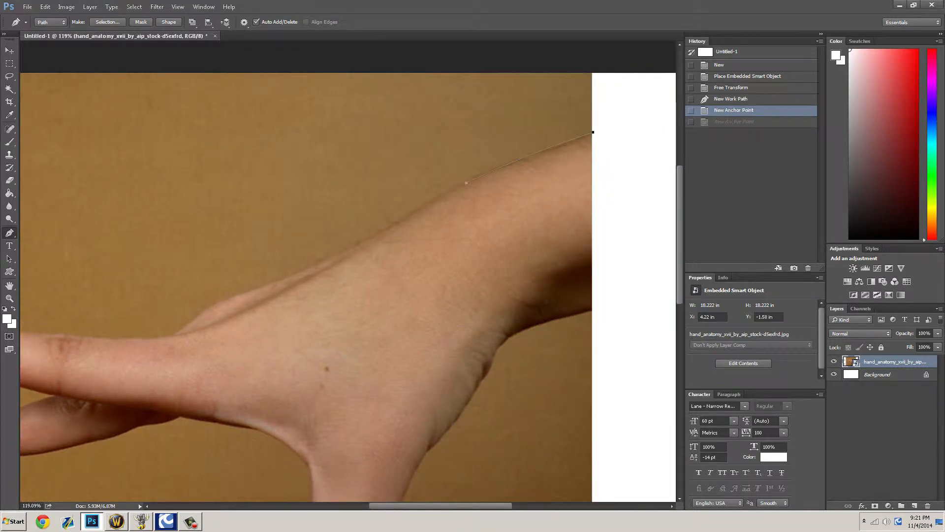
{"action": "key", "text": "Delete"}
{"action": "scroll", "coordinate": [585, 170], "scroll_direction": "up", "scroll_amount": 7}
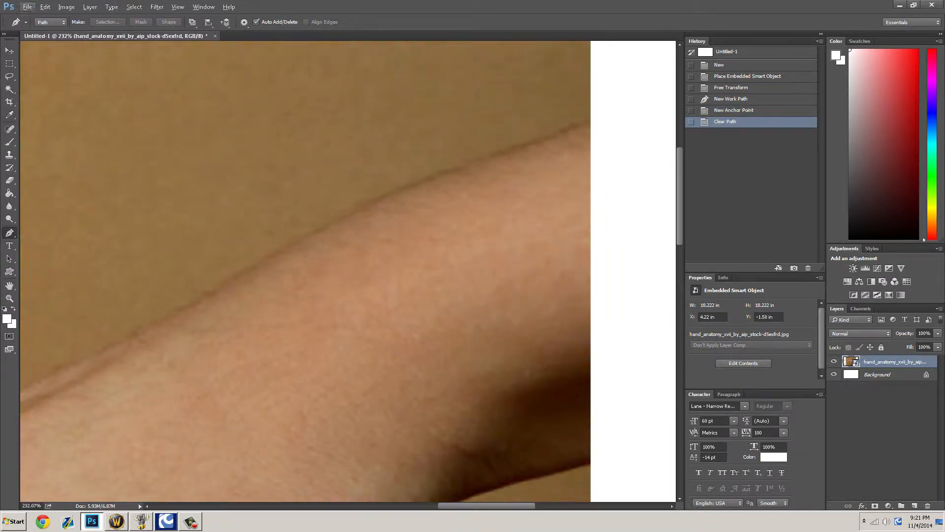
{"action": "scroll", "coordinate": [581, 173], "scroll_direction": "down", "scroll_amount": 11}
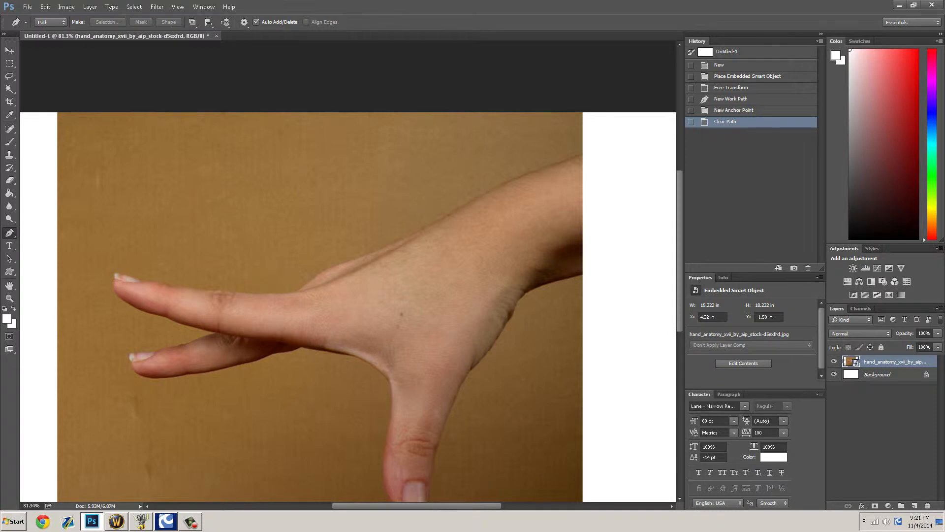
{"action": "scroll", "coordinate": [315, 261], "scroll_direction": "up", "scroll_amount": 5}
{"action": "scroll", "coordinate": [471, 185], "scroll_direction": "down", "scroll_amount": 7}
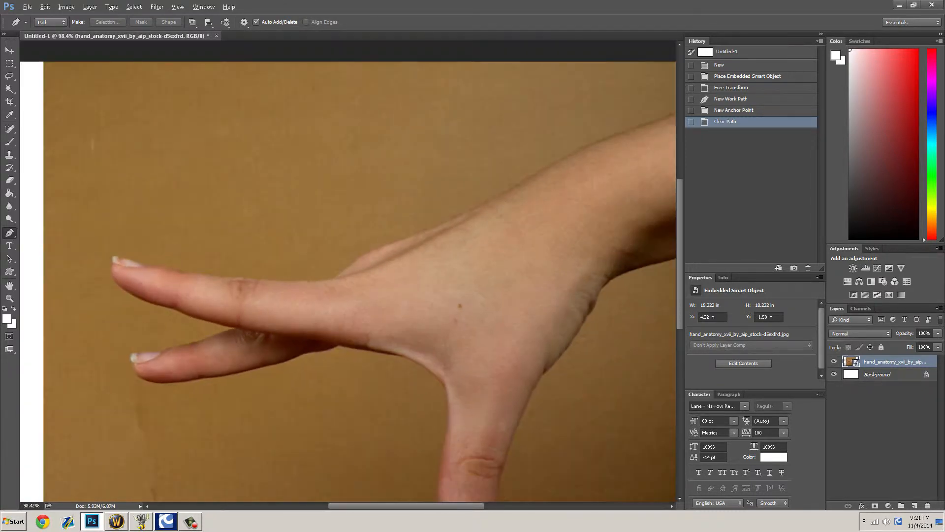
{"action": "scroll", "coordinate": [571, 122], "scroll_direction": "up", "scroll_amount": 3}
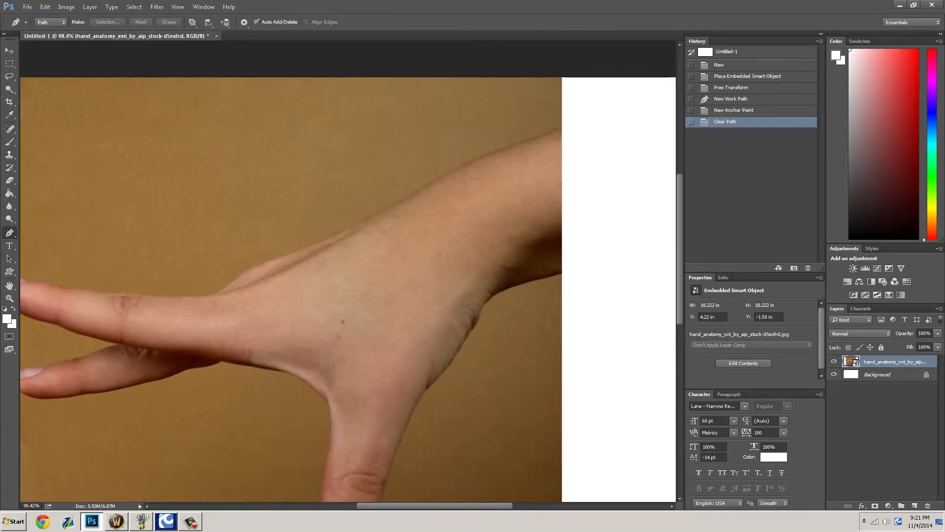
{"action": "scroll", "coordinate": [564, 124], "scroll_direction": "up", "scroll_amount": 3}
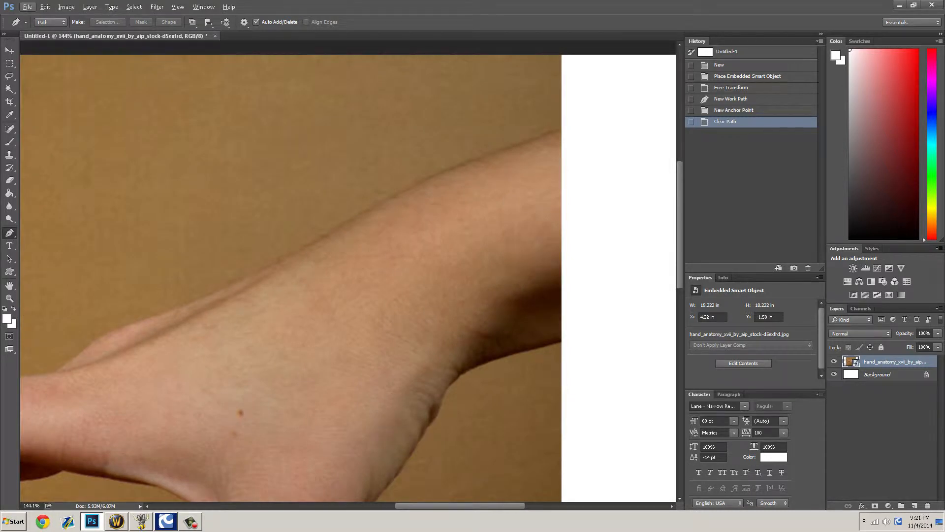
{"action": "scroll", "coordinate": [543, 123], "scroll_direction": "up", "scroll_amount": 2}
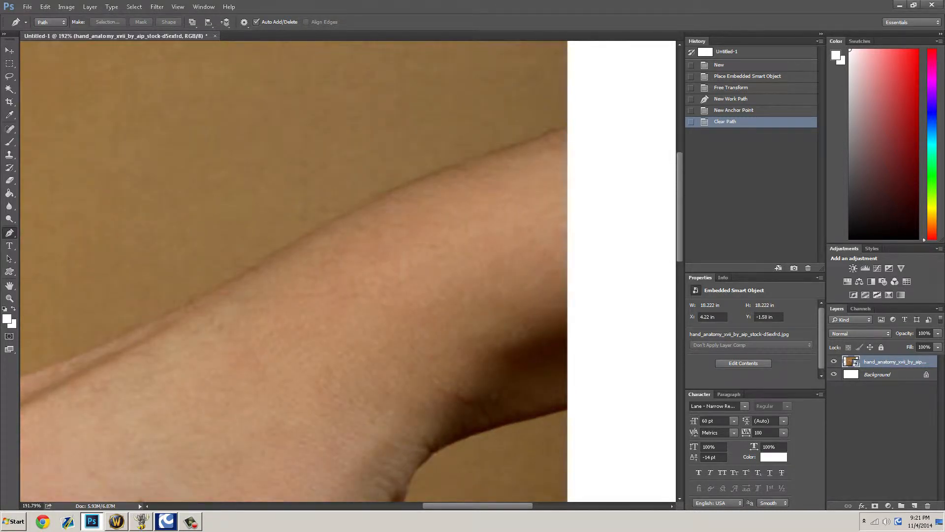
Step: Start a new path where the forearm's upper edge meets the photo's border and add one curved anchor a short way along the arm
{"action": "scroll", "coordinate": [348, 271], "scroll_direction": "down", "scroll_amount": 11}
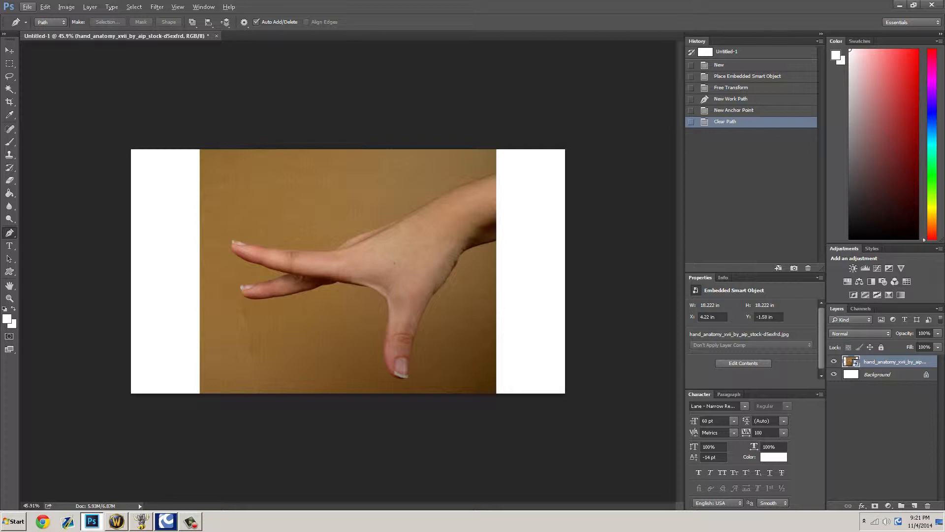
{"action": "scroll", "coordinate": [362, 197], "scroll_direction": "up", "scroll_amount": 6}
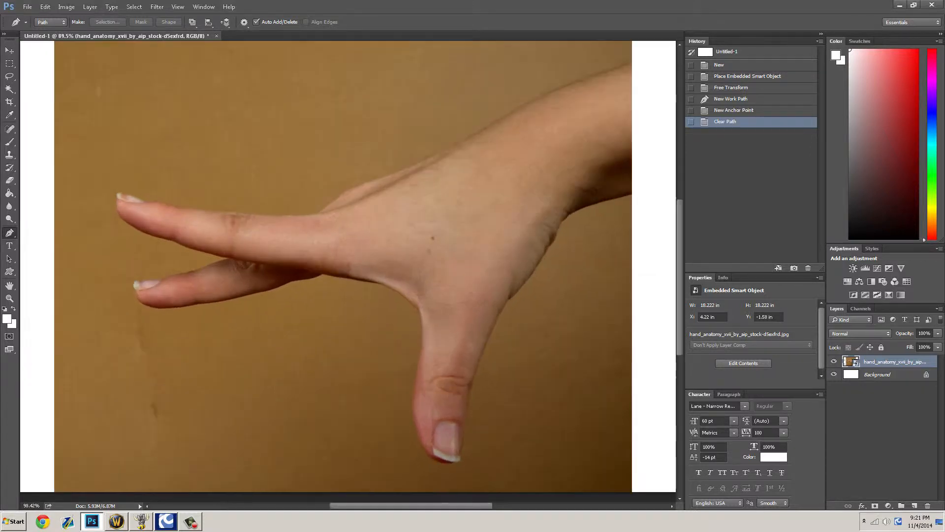
{"action": "scroll", "coordinate": [348, 296], "scroll_direction": "up", "scroll_amount": 3}
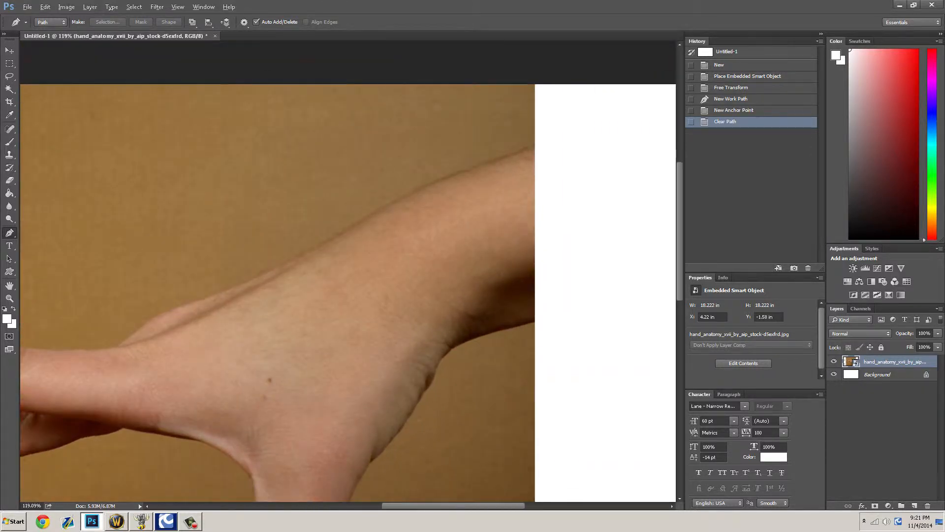
{"action": "scroll", "coordinate": [347, 295], "scroll_direction": "up", "scroll_amount": 4}
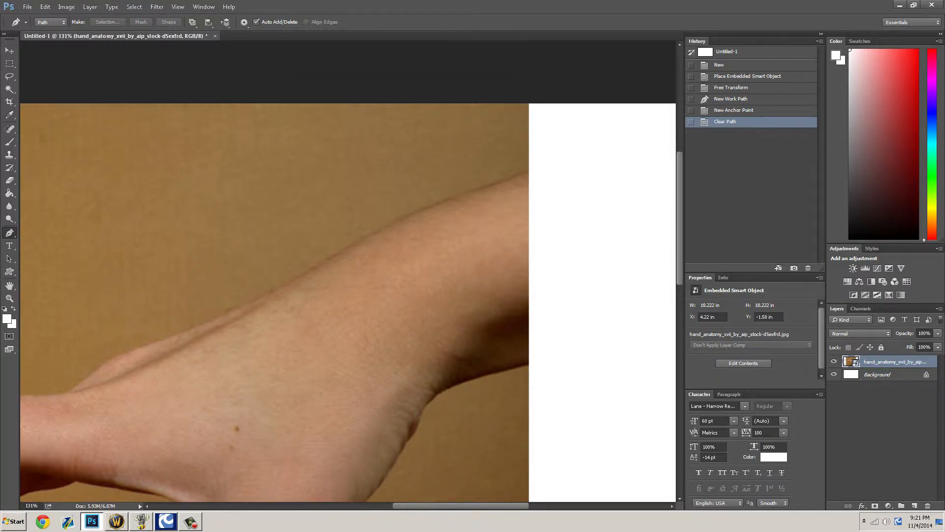
{"action": "scroll", "coordinate": [348, 282], "scroll_direction": "up", "scroll_amount": 1}
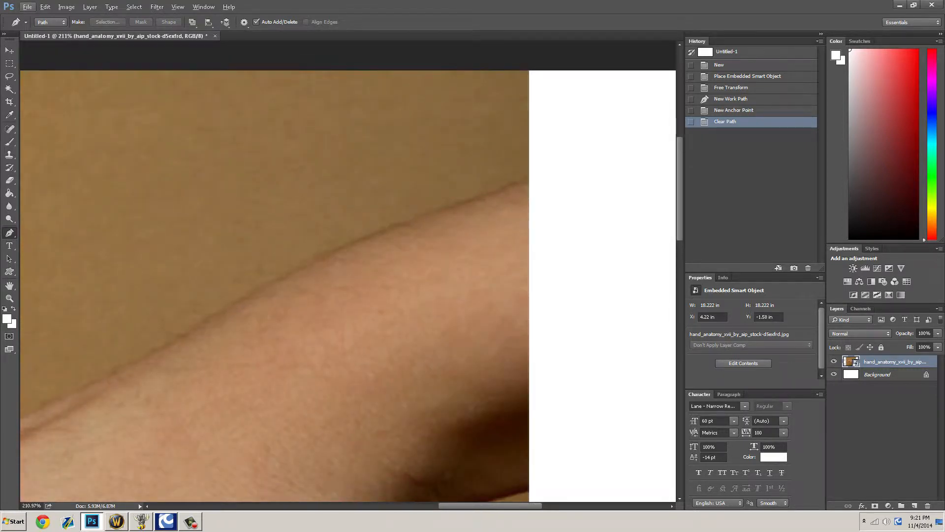
{"action": "scroll", "coordinate": [347, 282], "scroll_direction": "up", "scroll_amount": 1}
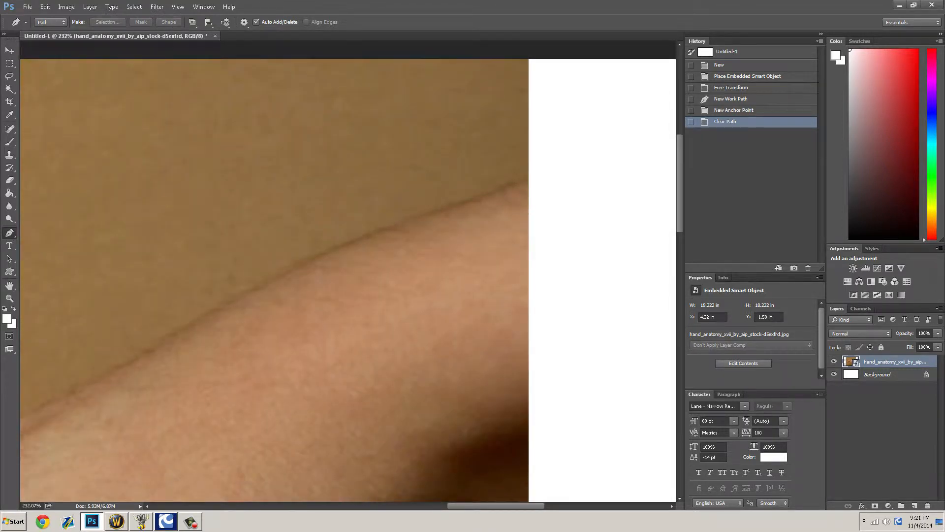
{"action": "left_click", "coordinate": [530, 178]}
{"action": "scroll", "coordinate": [439, 211], "scroll_direction": "up", "scroll_amount": 2}
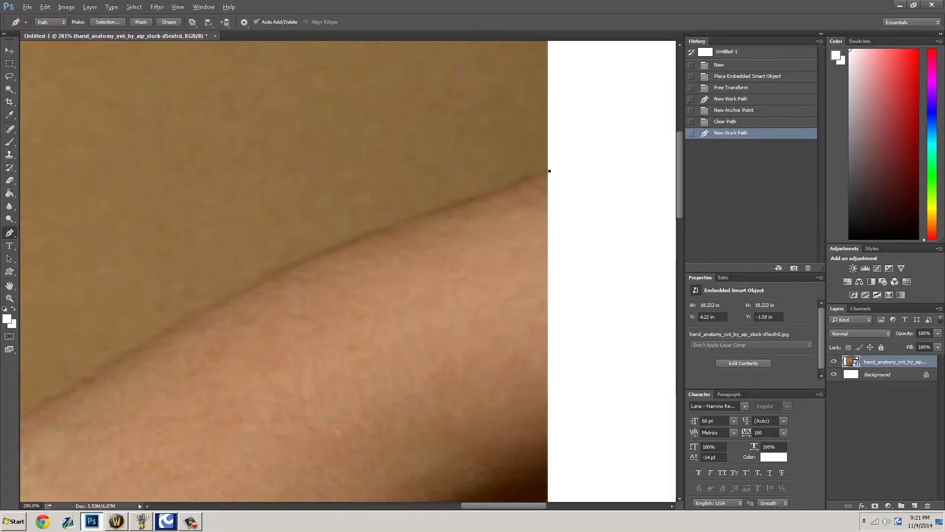
{"action": "left_click_drag", "start_coordinate": [353, 245], "coordinate": [320, 255]}
{"action": "key", "text": "ctrl+z"}
{"action": "left_click_drag", "start_coordinate": [415, 222], "coordinate": [372, 233]}
{"action": "scroll", "coordinate": [372, 232], "scroll_direction": "left", "scroll_amount": 3}
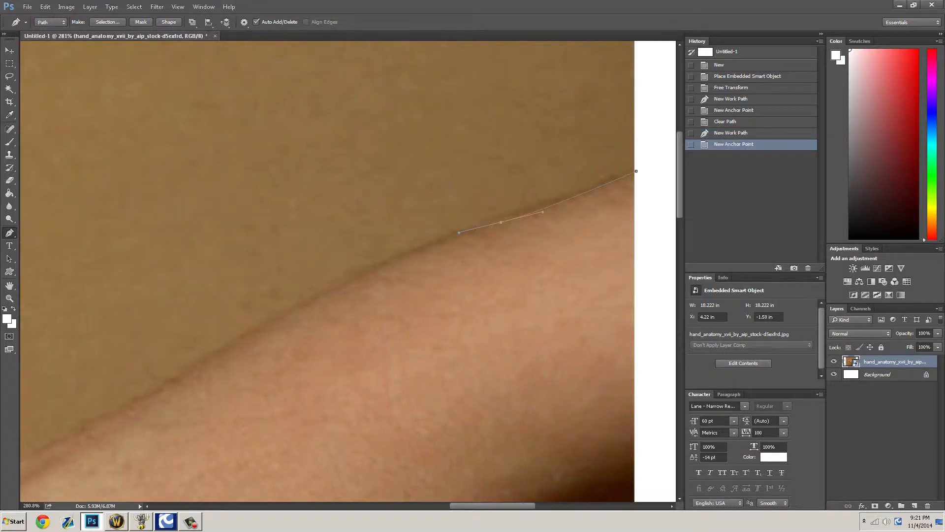
Step: Extend the path with two curved anchors along the forearm's upper edge and the wrist towards the back of the hand
{"action": "left_click_drag", "start_coordinate": [216, 362], "coordinate": [124, 419]}
{"action": "left_click_drag", "start_coordinate": [207, 364], "coordinate": [212, 402]}
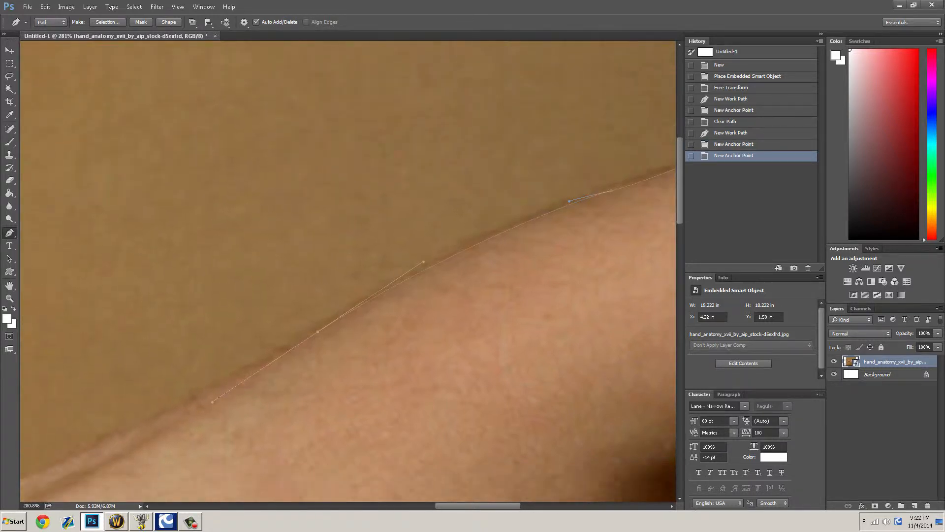
{"action": "scroll", "coordinate": [347, 271], "scroll_direction": "down", "scroll_amount": 3}
{"action": "scroll", "coordinate": [348, 271], "scroll_direction": "right", "scroll_amount": 2}
{"action": "scroll", "coordinate": [347, 271], "scroll_direction": "left", "scroll_amount": 4}
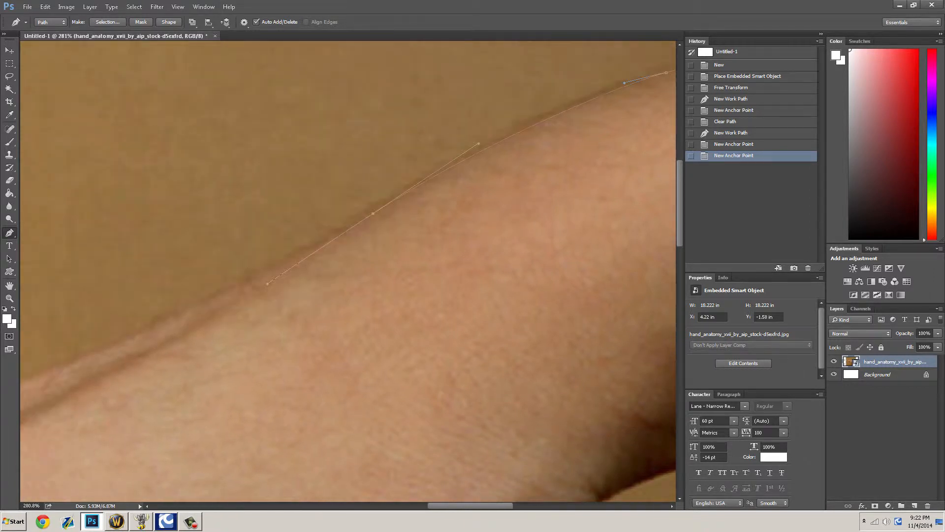
{"action": "scroll", "coordinate": [348, 271], "scroll_direction": "down", "scroll_amount": 1}
{"action": "left_click_drag", "start_coordinate": [43, 350], "coordinate": [70, 399]}
{"action": "key", "text": "ctrl+z"}
{"action": "scroll", "coordinate": [70, 398], "scroll_direction": "left", "scroll_amount": 1}
{"action": "scroll", "coordinate": [349, 271], "scroll_direction": "left", "scroll_amount": 2}
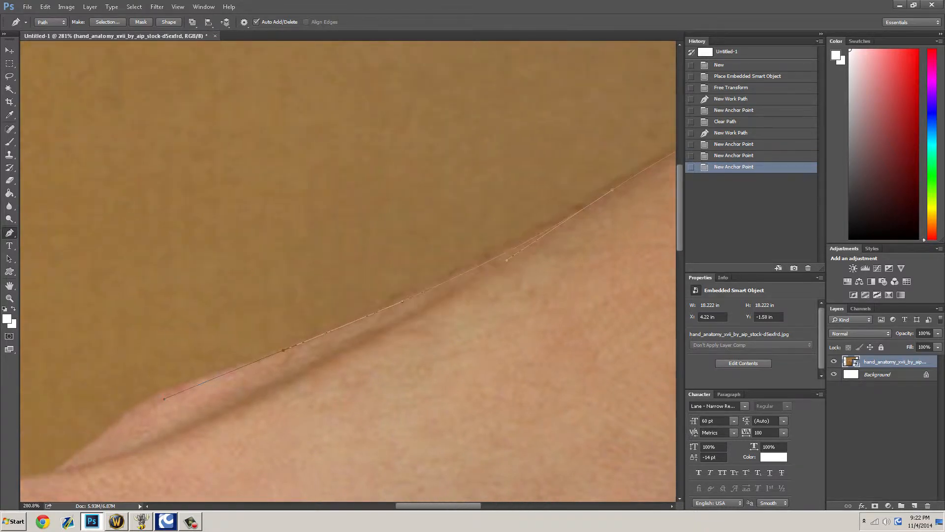
Step: Add a curved anchor on the small bulge at the back of the hand and adjust its incoming handle to fit the contour
{"action": "left_click_drag", "start_coordinate": [149, 403], "coordinate": [127, 419]}
{"action": "left_click_drag", "start_coordinate": [142, 406], "coordinate": [100, 427]}
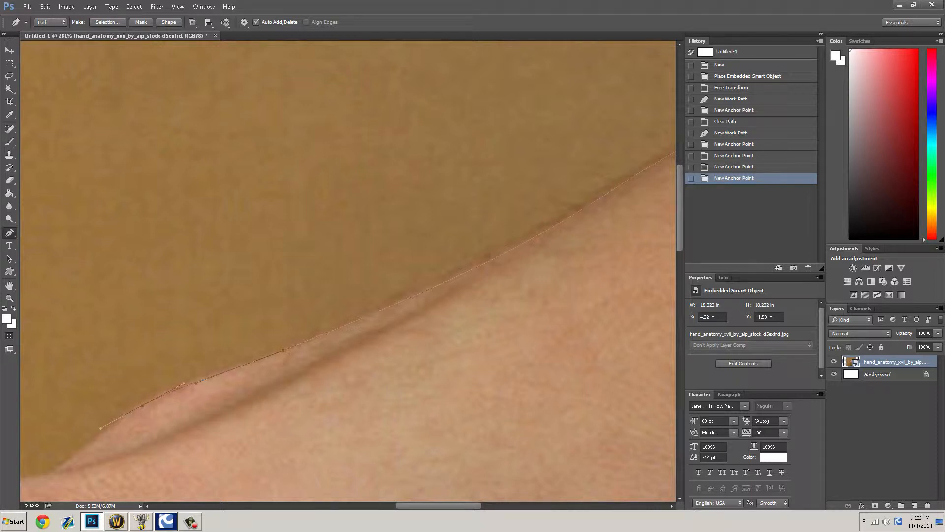
{"action": "left_click_drag", "start_coordinate": [196, 383], "coordinate": [199, 385]}
{"action": "scroll", "coordinate": [198, 385], "scroll_direction": "left", "scroll_amount": 4}
{"action": "scroll", "coordinate": [198, 385], "scroll_direction": "down", "scroll_amount": 2}
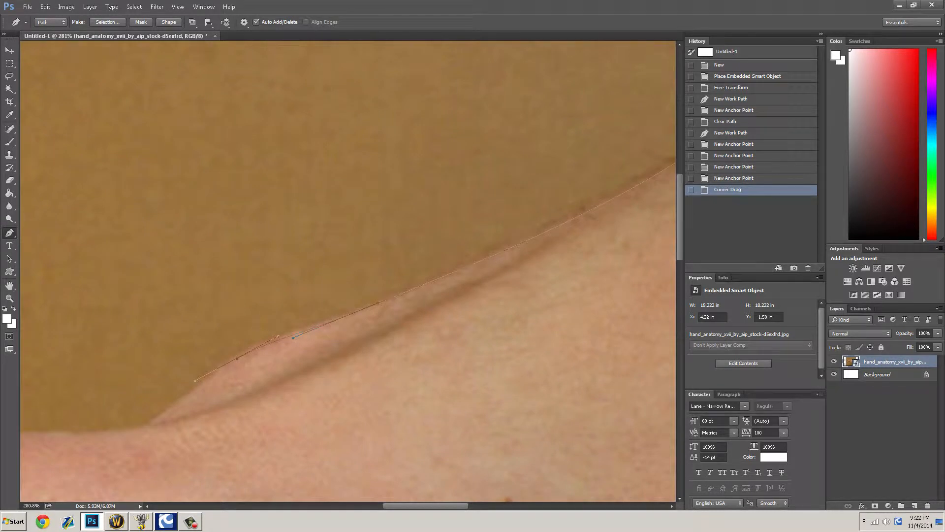
Step: Add an anchor where the bulge meets the index finger's base and remove its outgoing direction handle
{"action": "left_click_drag", "start_coordinate": [152, 422], "coordinate": [129, 435]}
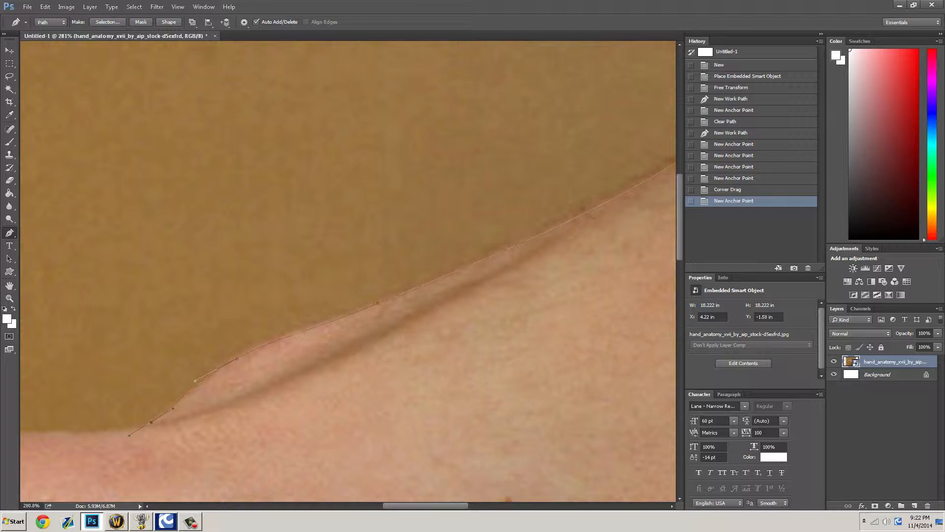
{"action": "left_click", "coordinate": [151, 422]}
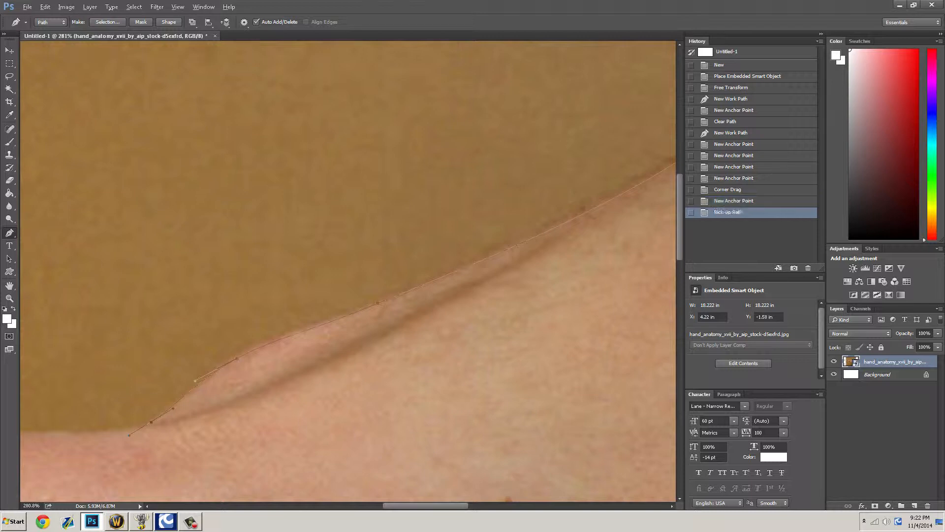
{"action": "key", "text": "ctrl+z"}
{"action": "scroll", "coordinate": [345, 271], "scroll_direction": "up", "scroll_amount": 3}
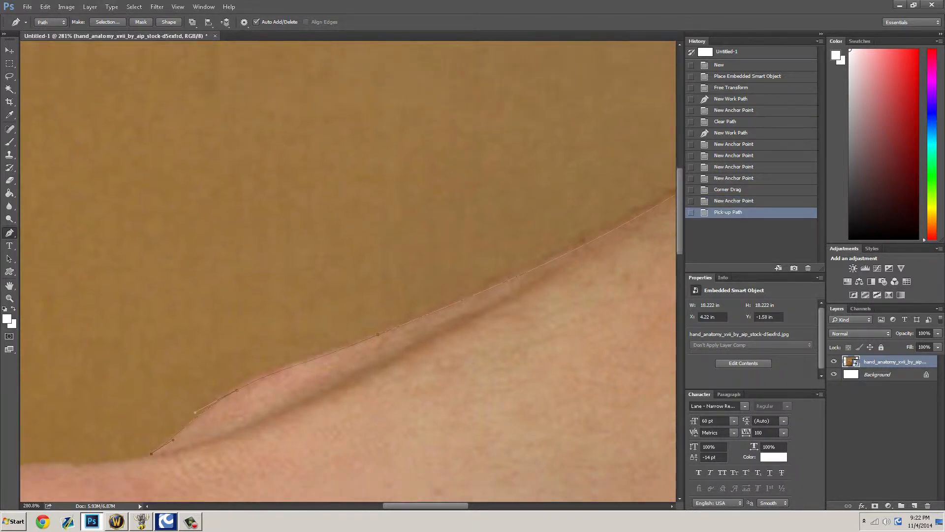
Step: Try routing the path back through the background above the hand with three curved anchors and undo them
{"action": "left_click_drag", "start_coordinate": [195, 259], "coordinate": [212, 241]}
{"action": "left_click_drag", "start_coordinate": [270, 203], "coordinate": [320, 178]}
{"action": "left_click_drag", "start_coordinate": [399, 143], "coordinate": [412, 144]}
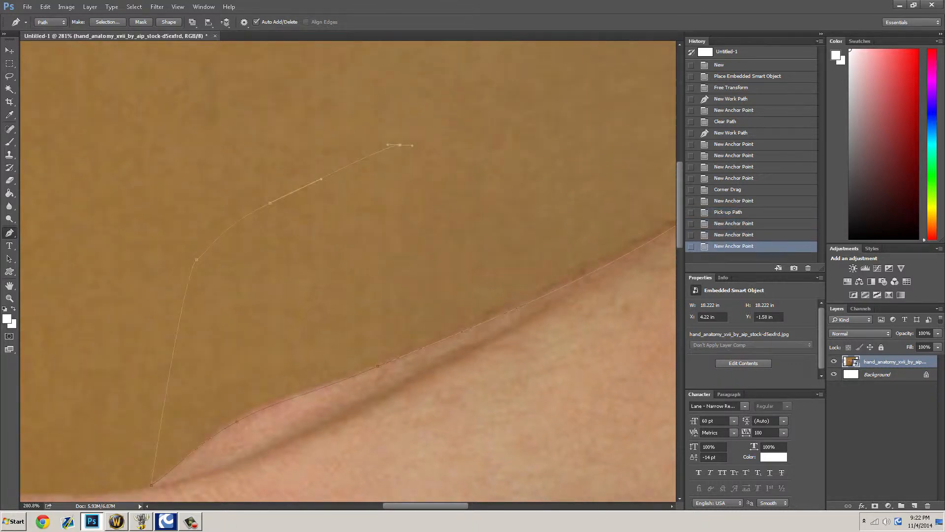
{"action": "scroll", "coordinate": [408, 202], "scroll_direction": "down", "scroll_amount": 8}
{"action": "key", "text": "ctrl+z"}
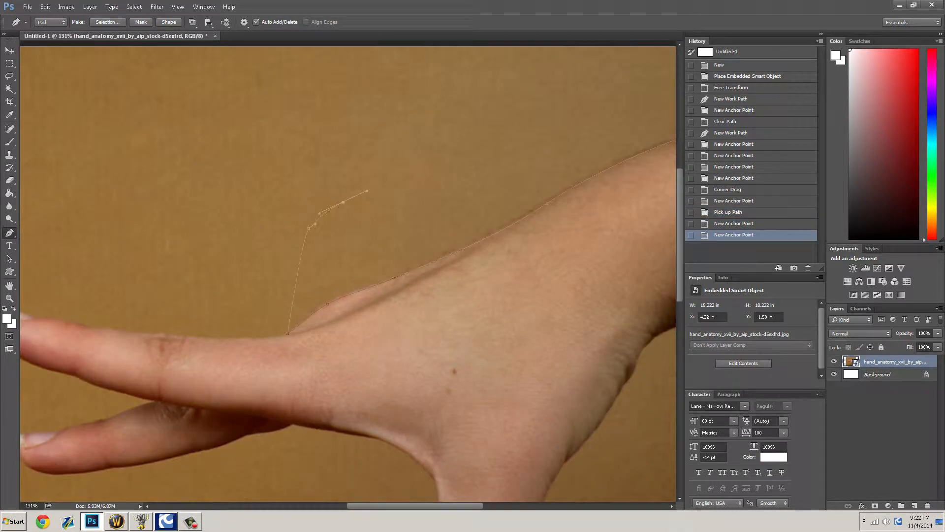
{"action": "key", "text": "ctrl+alt+z"}
{"action": "key", "text": "ctrl+alt+z"}
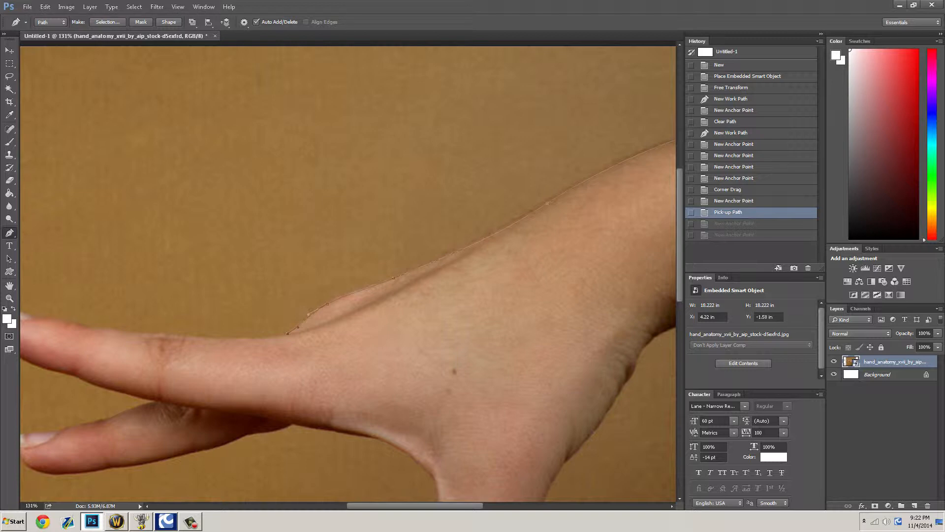
Step: Close the path with straight segments beyond the canvas's upper edge and around the photo's border back to the starting anchor
{"action": "scroll", "coordinate": [330, 147], "scroll_direction": "up", "scroll_amount": 3}
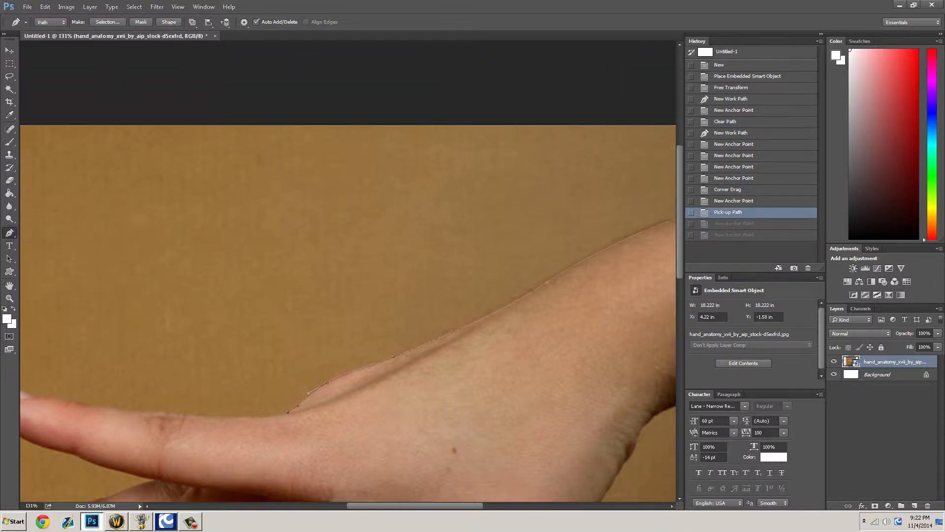
{"action": "left_click", "coordinate": [330, 69]}
{"action": "scroll", "coordinate": [604, 102], "scroll_direction": "right", "scroll_amount": 6}
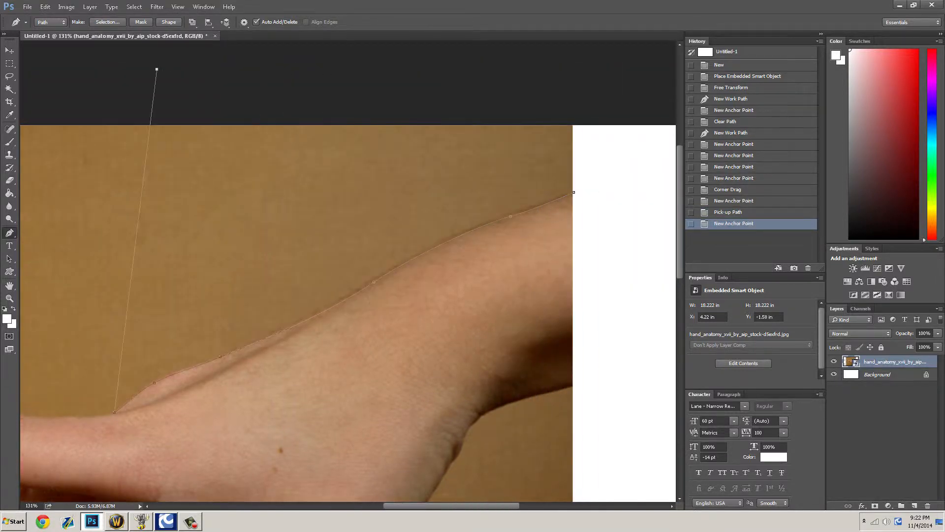
{"action": "left_click", "coordinate": [603, 101]}
{"action": "left_click", "coordinate": [602, 183]}
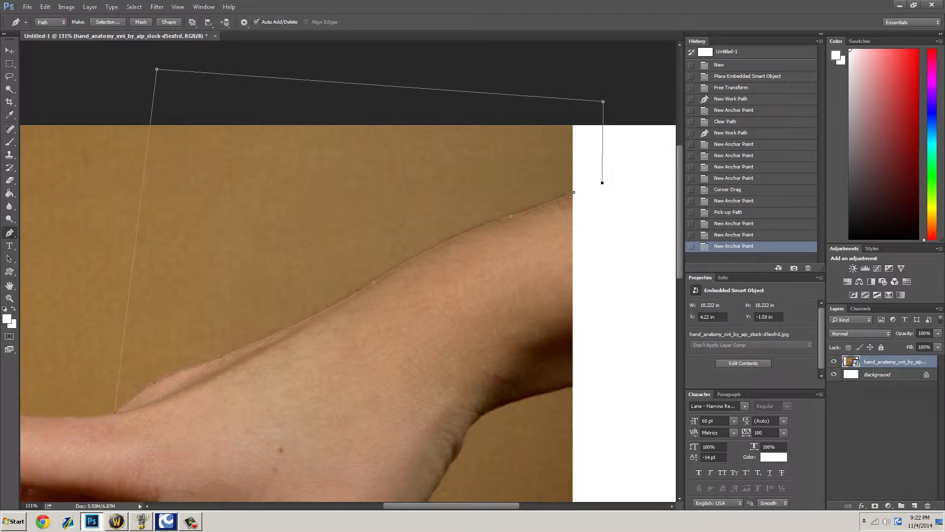
{"action": "left_click", "coordinate": [573, 192]}
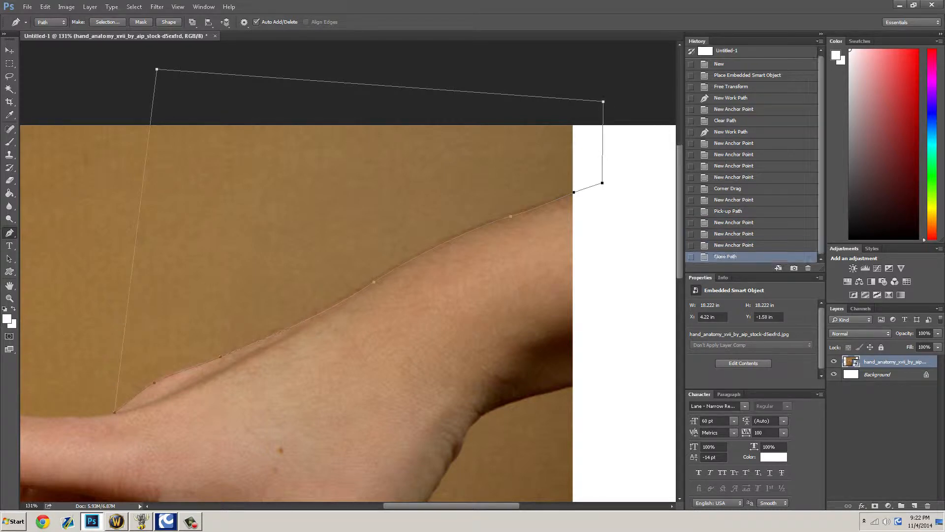
Step: Convert the closed path into a new selection with a feather radius of 1 pixel
{"action": "key", "text": "ctrl+0"}
{"action": "right_click", "coordinate": [447, 132]}
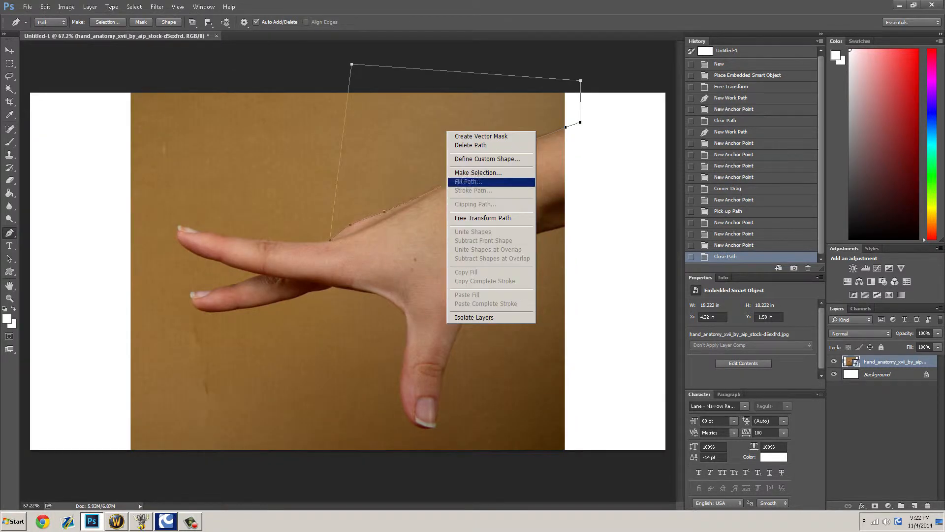
{"action": "left_click", "coordinate": [478, 172]}
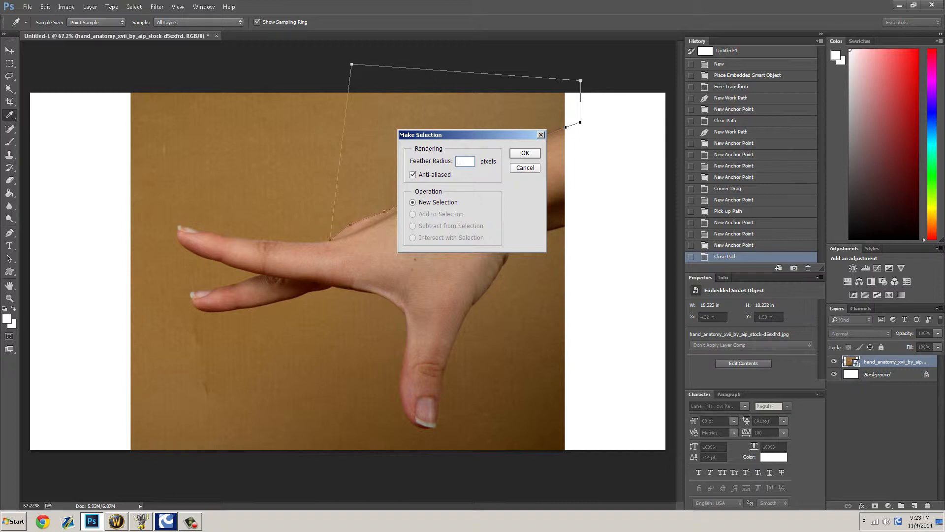
{"action": "key", "text": "Return"}
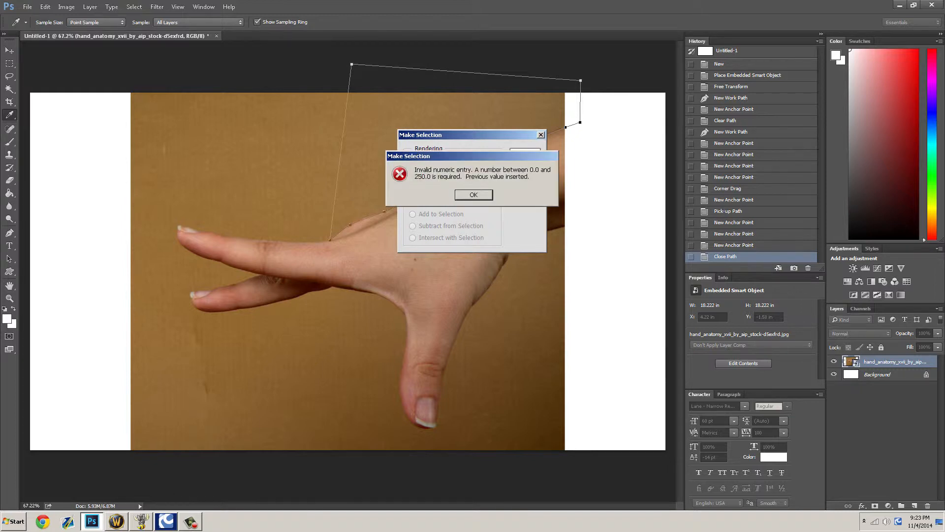
{"action": "key", "text": "Return"}
{"action": "type", "text": "1"}
{"action": "key", "text": "Return"}
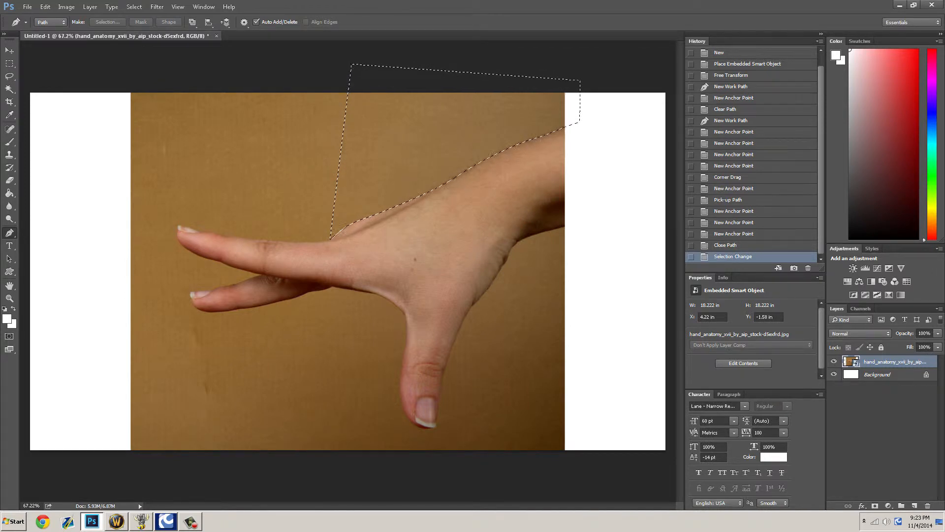
Step: Try to delete the selected background above the arm from the hand photo layer
{"action": "key", "text": "Delete"}
{"action": "key", "text": "Return"}
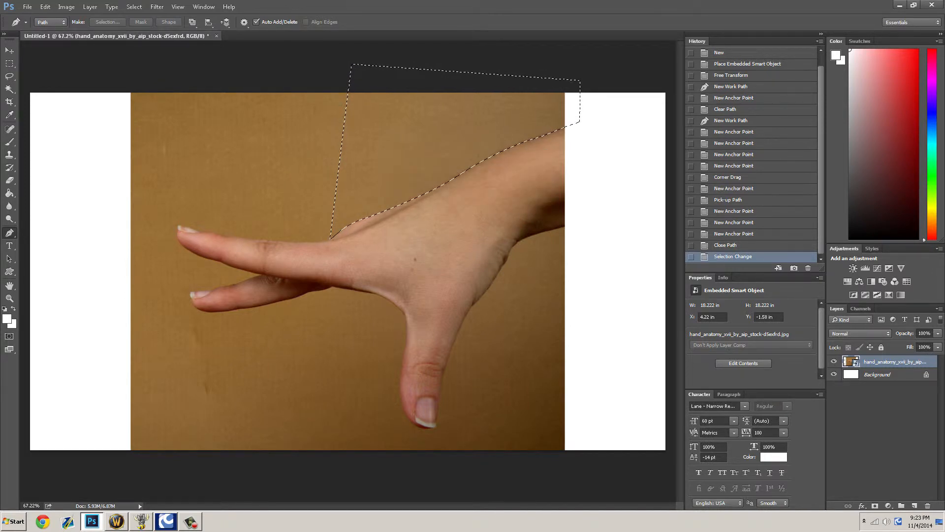
{"action": "key", "text": "Delete"}
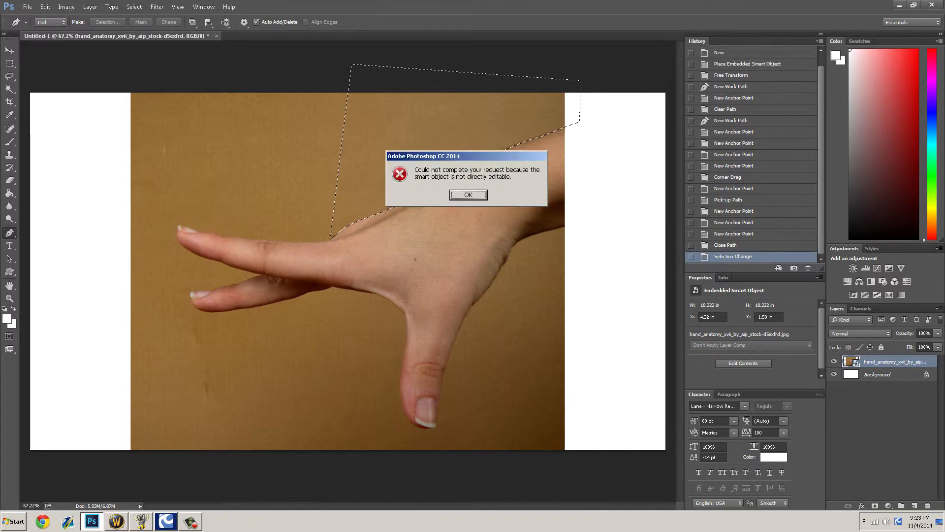
{"action": "key", "text": "Return"}
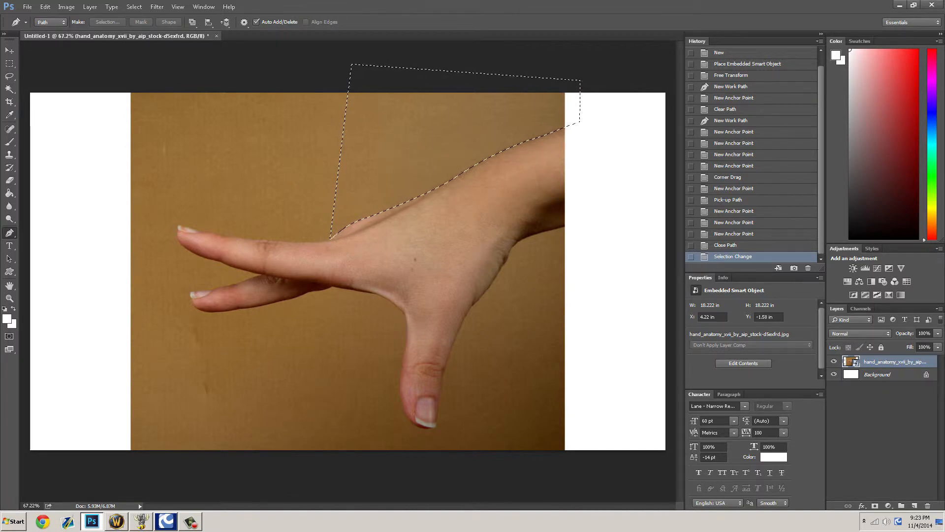
Step: Try rasterizing the hand photo layer by painting on it with the Brush tool, and undo the rasterization
{"action": "left_click", "coordinate": [9, 141]}
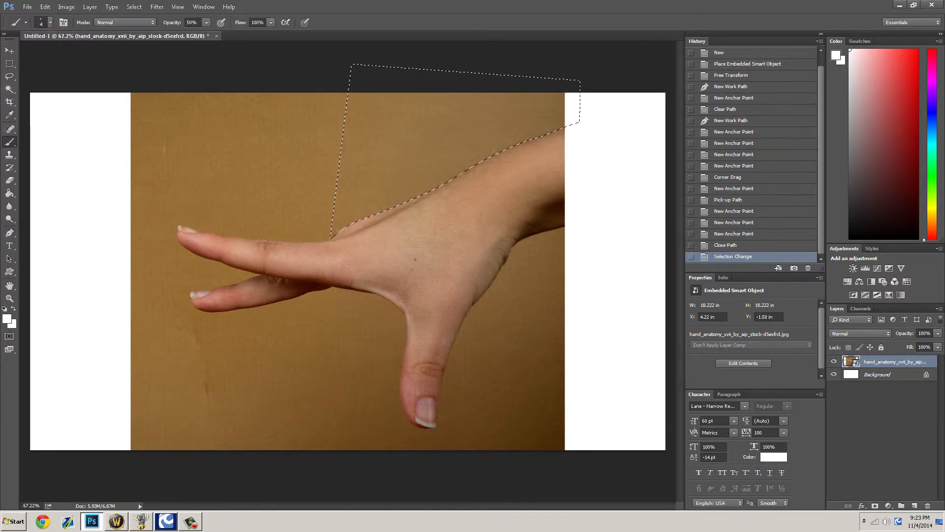
{"action": "left_click", "coordinate": [490, 151]}
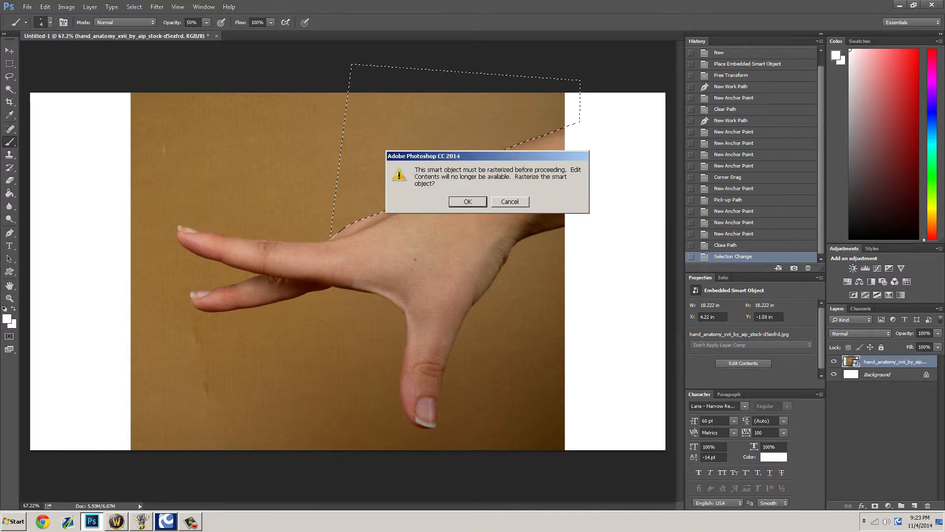
{"action": "key", "text": "Return"}
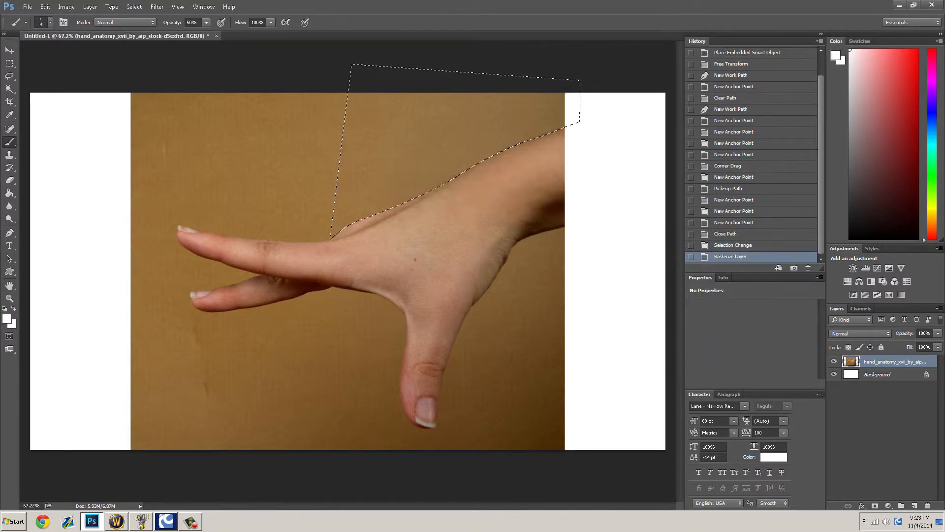
{"action": "key", "text": "ctrl+z"}
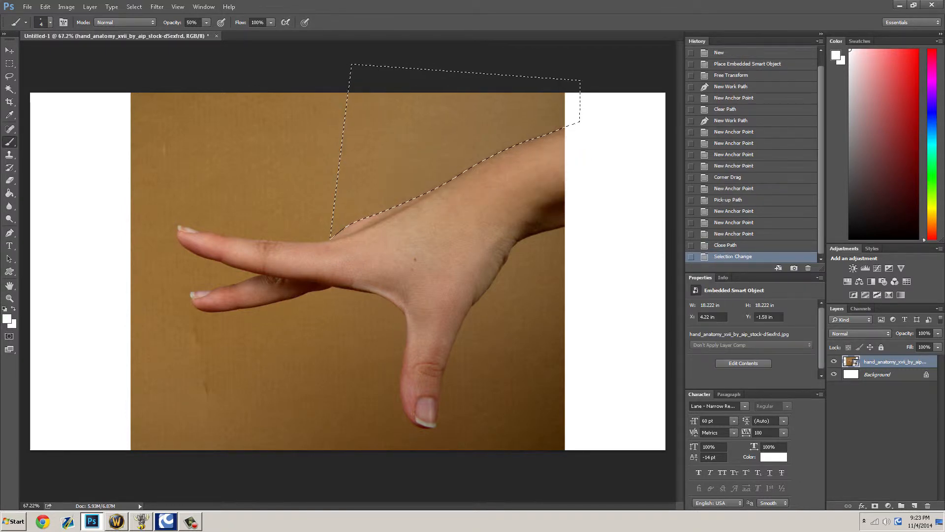
Step: Rasterize the hand photo layer, delete the selected background above the arm, and clear the selection
{"action": "key", "text": "Delete"}
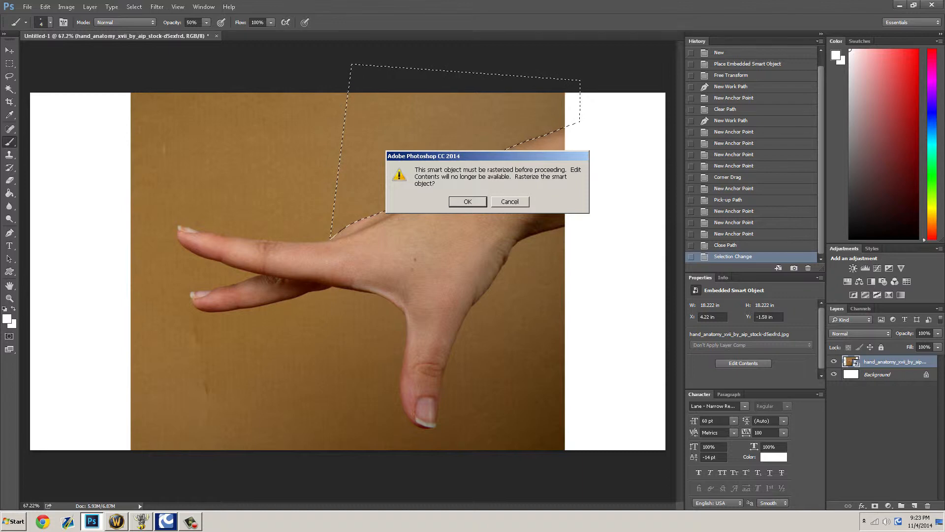
{"action": "key", "text": "Return"}
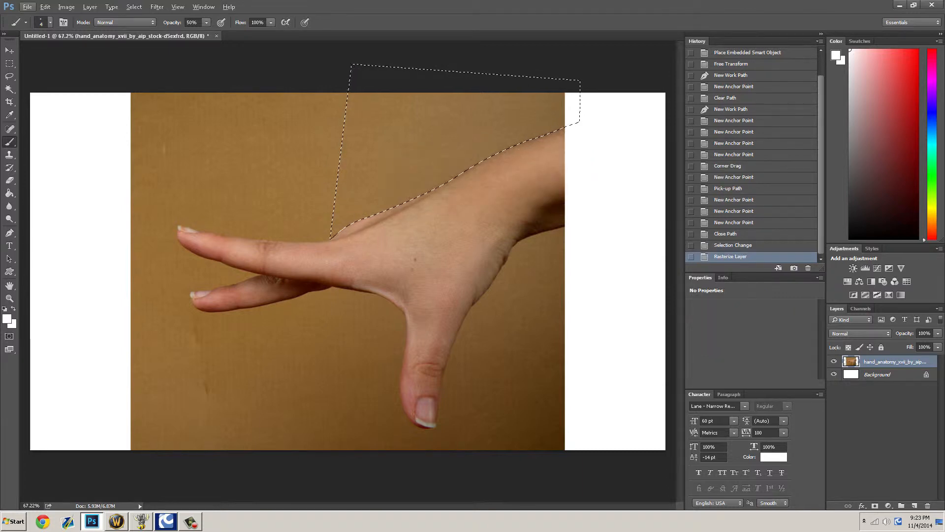
{"action": "left_click_drag", "start_coordinate": [400, 176], "coordinate": [400, 135]}
{"action": "key", "text": "ctrl+z"}
{"action": "key", "text": "ctrl+z"}
{"action": "key", "text": "Delete"}
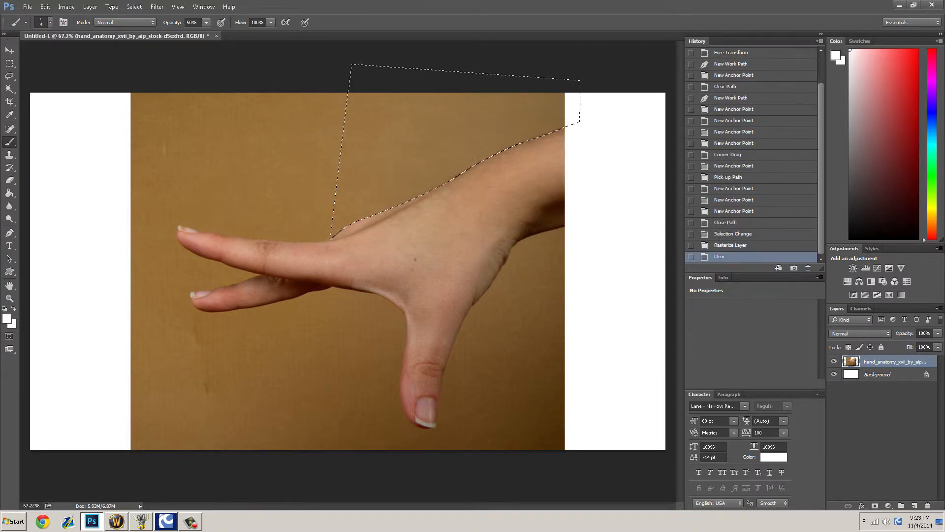
{"action": "key", "text": "ctrl+d"}
Step: Examine the cut edge along the arm and the remaining background around the fingers up close
{"action": "scroll", "coordinate": [548, 167], "scroll_direction": "up", "scroll_amount": 5}
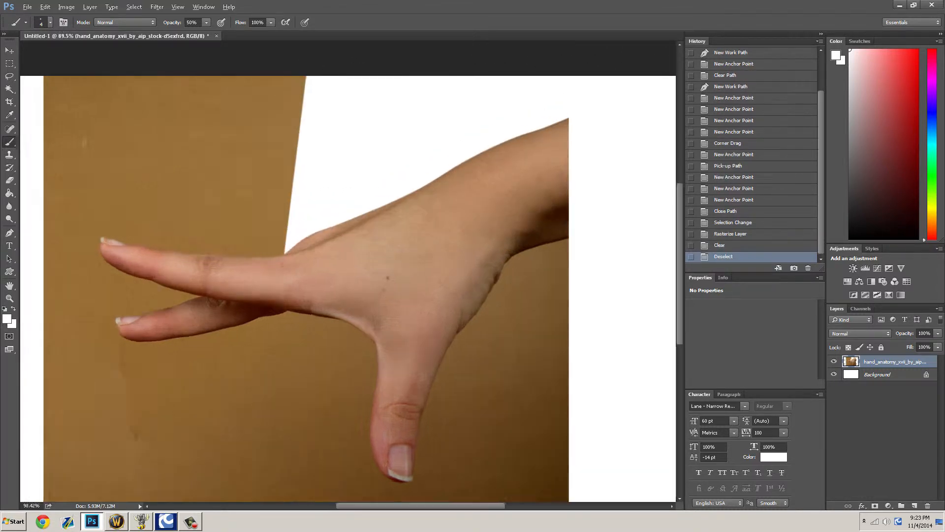
{"action": "scroll", "coordinate": [553, 140], "scroll_direction": "up", "scroll_amount": 3}
{"action": "scroll", "coordinate": [348, 271], "scroll_direction": "down", "scroll_amount": 1}
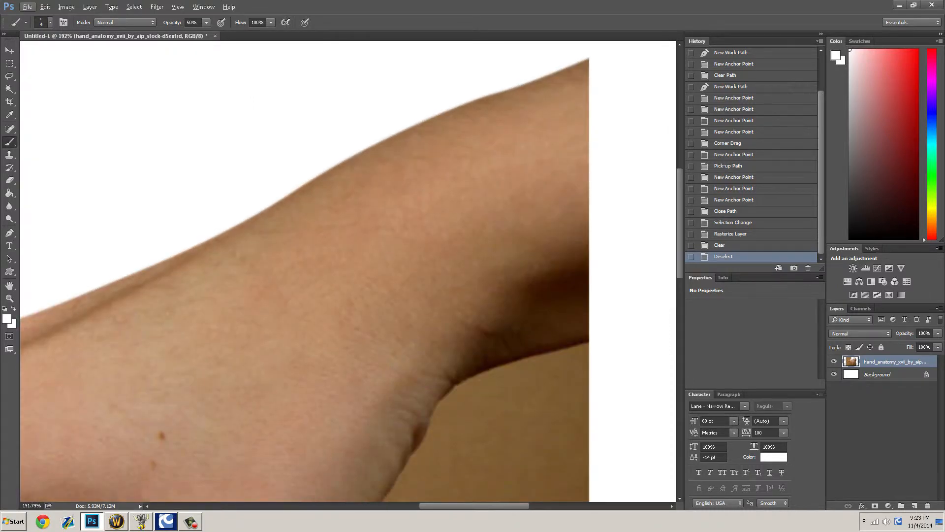
{"action": "scroll", "coordinate": [347, 271], "scroll_direction": "right", "scroll_amount": 2}
{"action": "scroll", "coordinate": [348, 271], "scroll_direction": "left", "scroll_amount": 5}
{"action": "scroll", "coordinate": [348, 271], "scroll_direction": "up", "scroll_amount": 1}
{"action": "scroll", "coordinate": [460, 373], "scroll_direction": "down", "scroll_amount": 3}
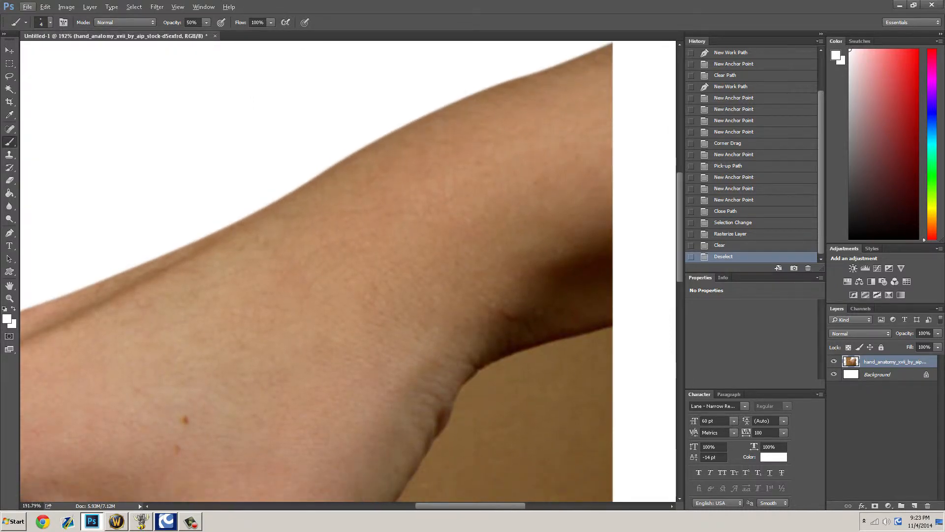
{"action": "scroll", "coordinate": [461, 373], "scroll_direction": "down", "scroll_amount": 4}
{"action": "scroll", "coordinate": [360, 387], "scroll_direction": "left", "scroll_amount": 13}
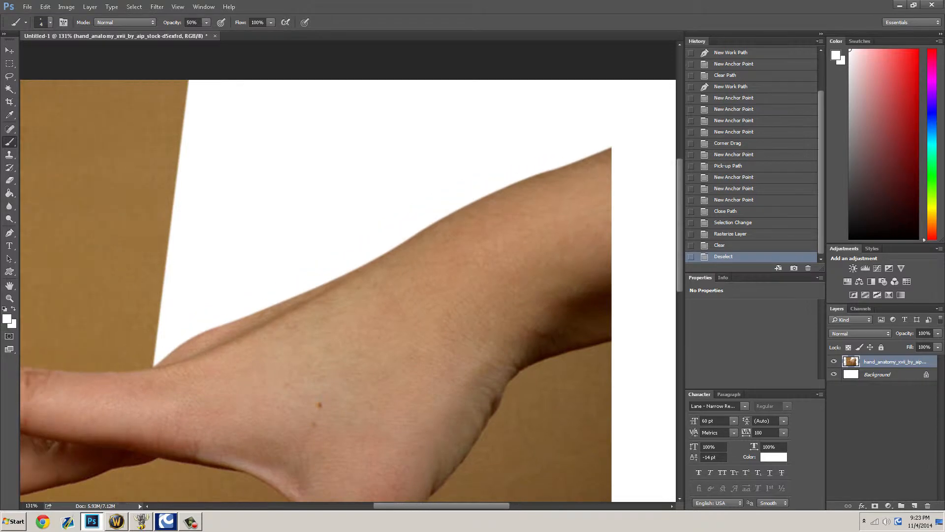
{"action": "scroll", "coordinate": [360, 386], "scroll_direction": "down", "scroll_amount": 4}
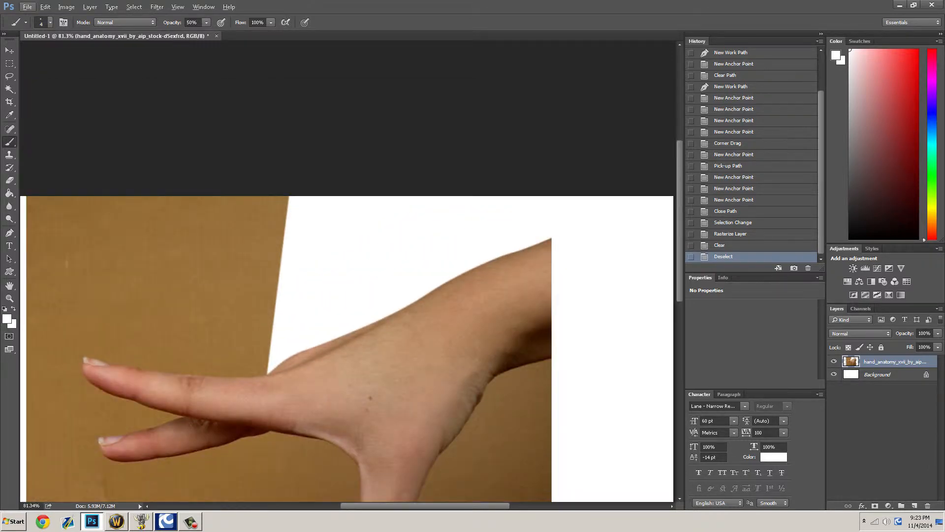
{"action": "scroll", "coordinate": [348, 315], "scroll_direction": "up", "scroll_amount": 4}
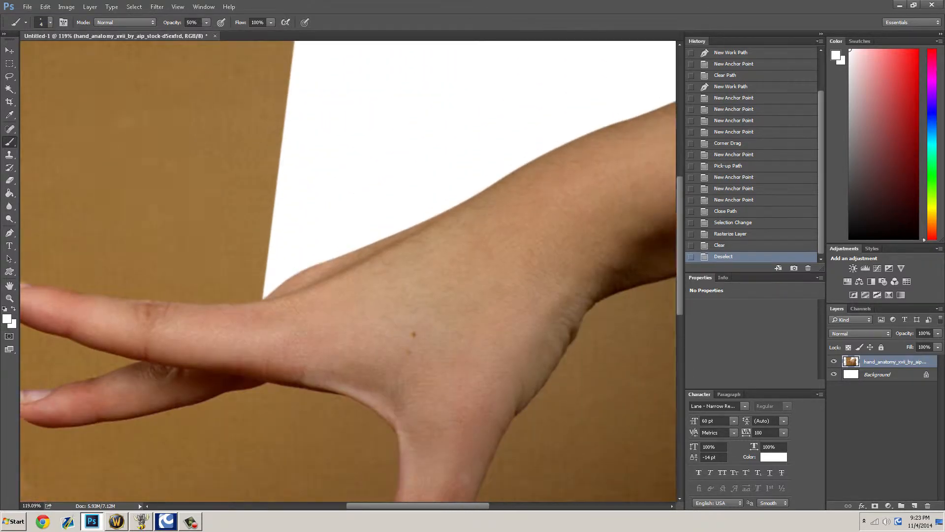
{"action": "scroll", "coordinate": [348, 315], "scroll_direction": "left", "scroll_amount": 2}
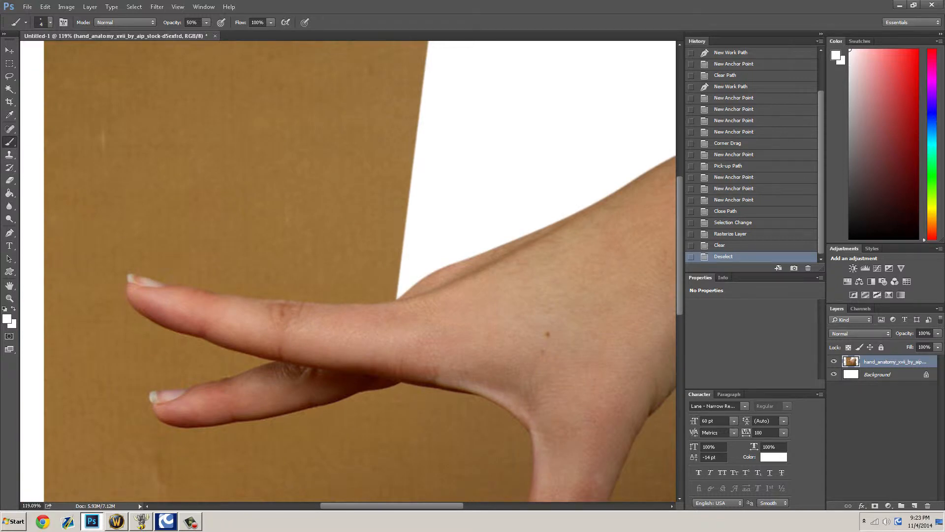
Step: Start a Pen path where the cut meets the hand, try two curved anchors along the finger's upper edge, and undo the second
{"action": "left_click", "coordinate": [10, 233]}
{"action": "scroll", "coordinate": [348, 315], "scroll_direction": "up", "scroll_amount": 4}
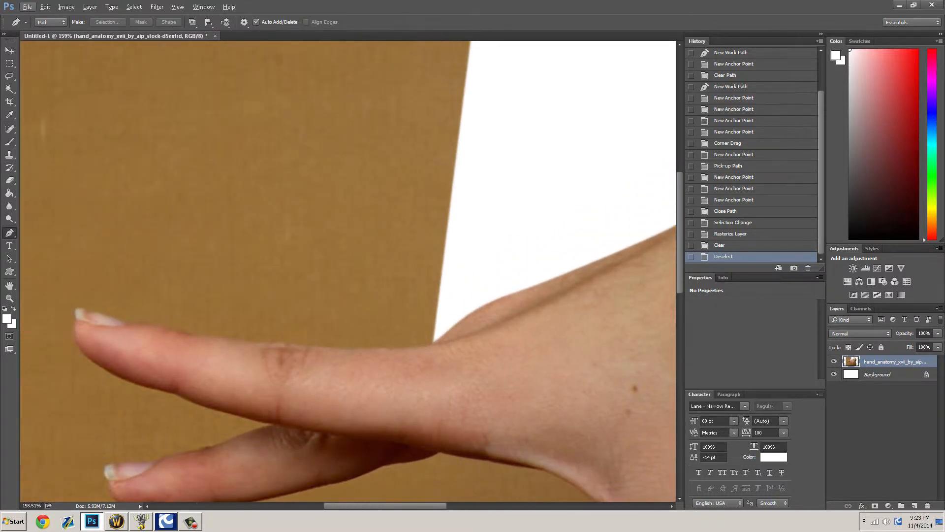
{"action": "scroll", "coordinate": [448, 355], "scroll_direction": "up", "scroll_amount": 2}
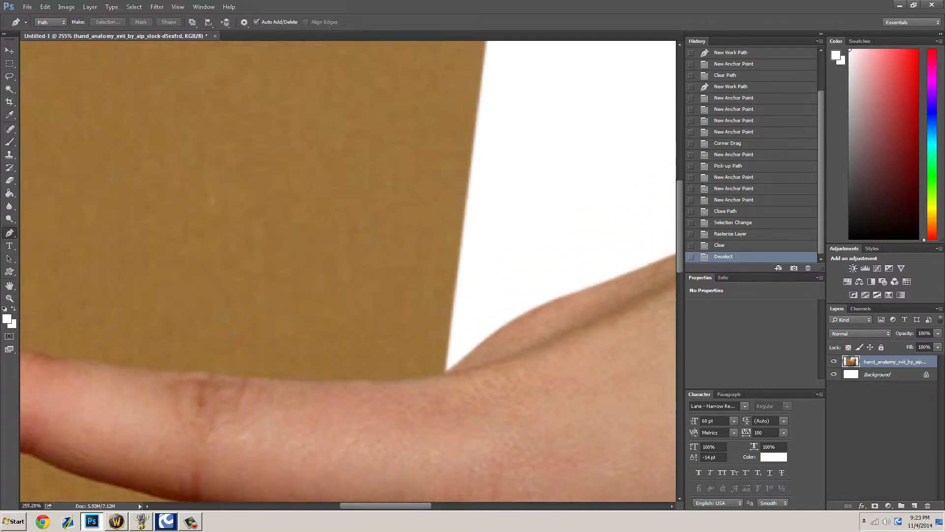
{"action": "left_click", "coordinate": [449, 354]}
{"action": "scroll", "coordinate": [348, 275], "scroll_direction": "left", "scroll_amount": 4}
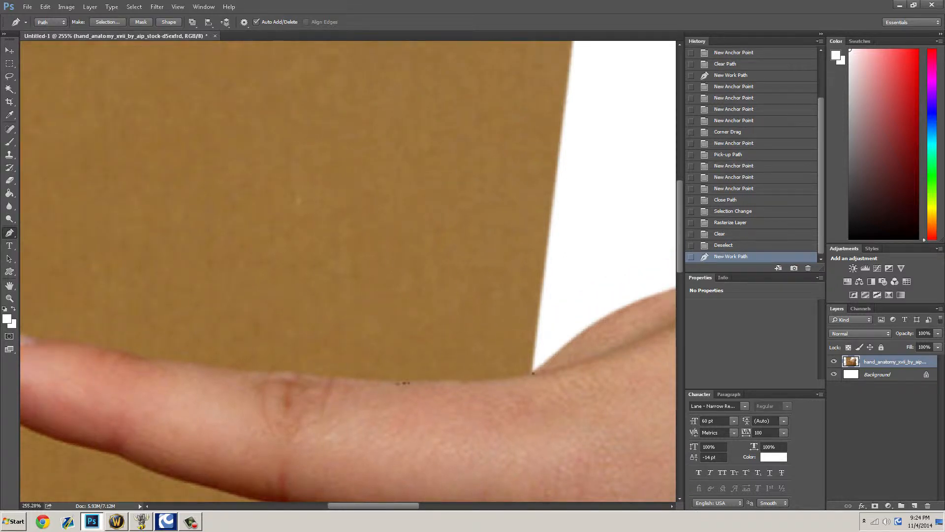
{"action": "left_click_drag", "start_coordinate": [402, 383], "coordinate": [484, 388]}
{"action": "scroll", "coordinate": [484, 388], "scroll_direction": "left", "scroll_amount": 2}
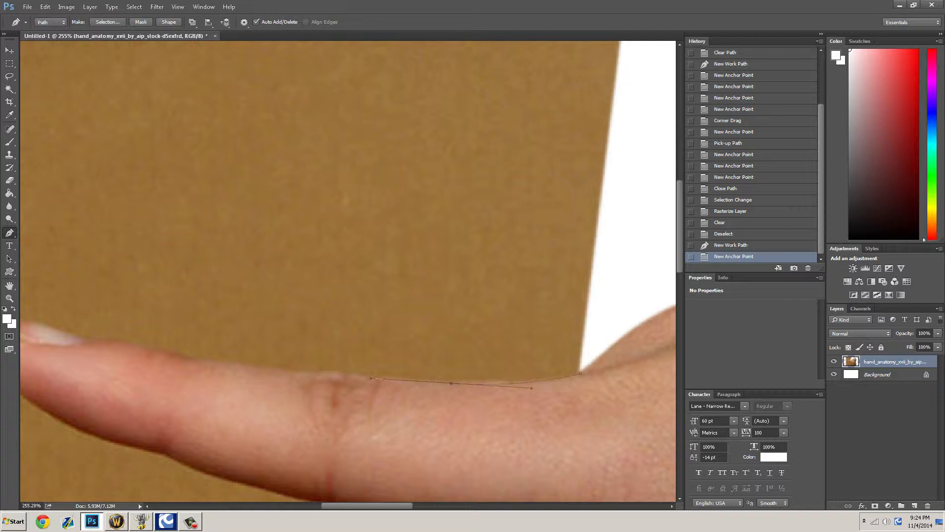
{"action": "left_click_drag", "start_coordinate": [305, 374], "coordinate": [329, 367]}
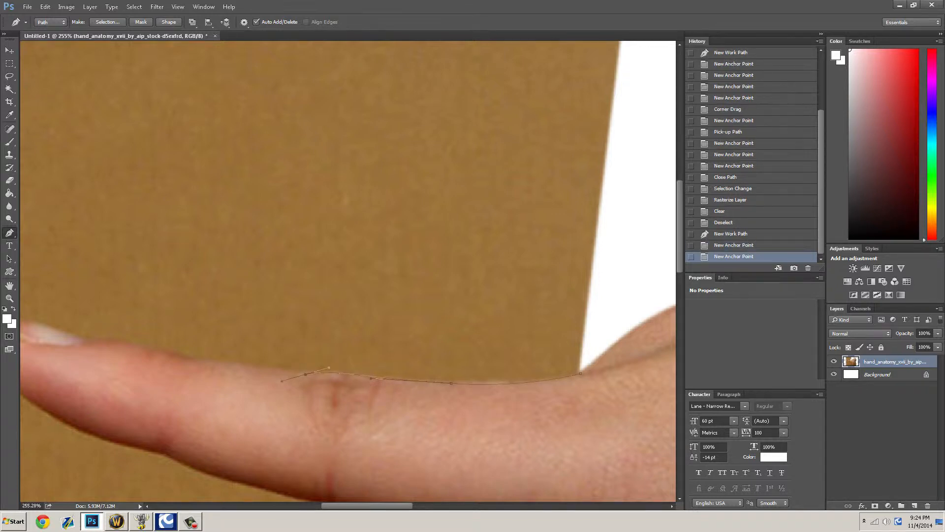
{"action": "key", "text": "ctrl+z"}
Step: Close the path as a rough curved loop across the upper finger, around its tip, and back through the background to the starting anchor
{"action": "scroll", "coordinate": [320, 345], "scroll_direction": "down", "scroll_amount": 4}
{"action": "scroll", "coordinate": [319, 345], "scroll_direction": "down", "scroll_amount": 7}
{"action": "left_click", "coordinate": [282, 374]}
{"action": "left_click_drag", "start_coordinate": [125, 348], "coordinate": [100, 325]}
{"action": "left_click_drag", "start_coordinate": [58, 266], "coordinate": [54, 230]}
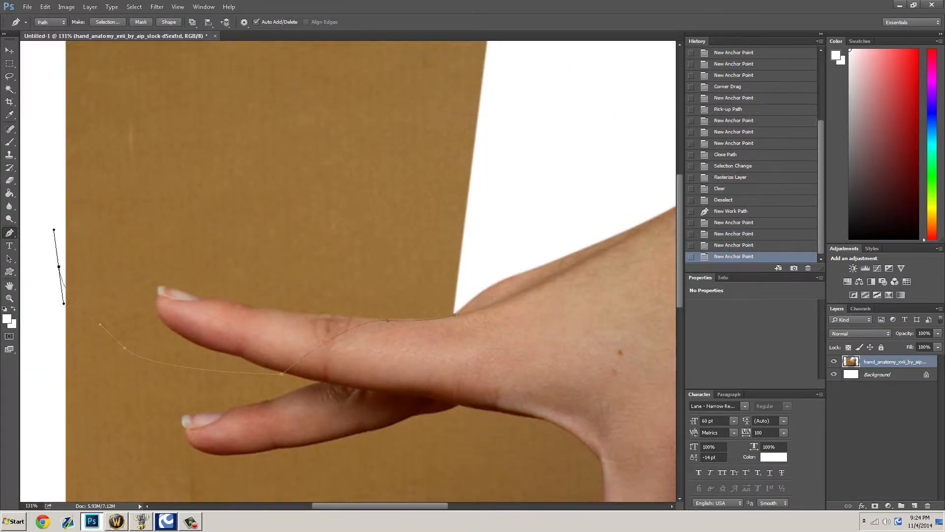
{"action": "left_click_drag", "start_coordinate": [102, 190], "coordinate": [183, 191]}
{"action": "left_click_drag", "start_coordinate": [298, 223], "coordinate": [343, 247]}
{"action": "left_click_drag", "start_coordinate": [399, 291], "coordinate": [406, 294]}
{"action": "left_click", "coordinate": [453, 314]}
Step: Delete the rough closed path around the upper finger and undo the deletion
{"action": "right_click", "coordinate": [458, 313]}
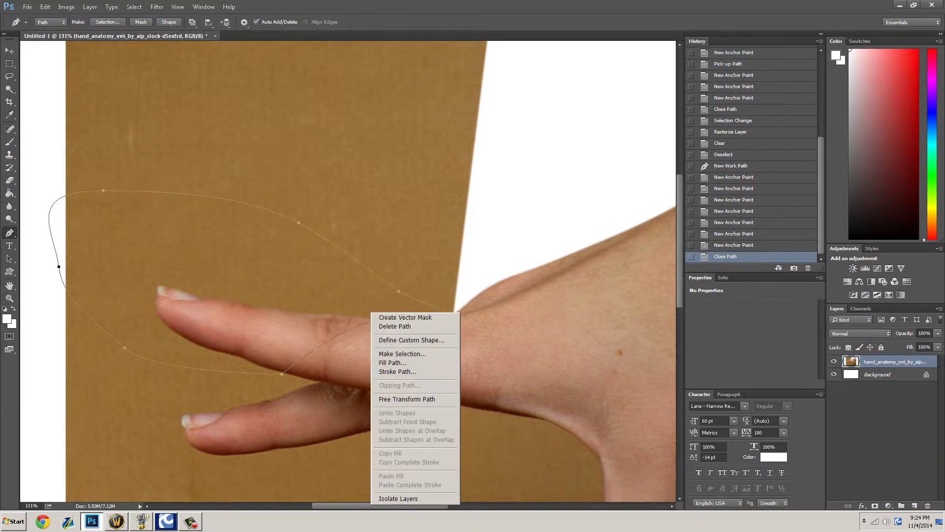
{"action": "left_click", "coordinate": [395, 327]}
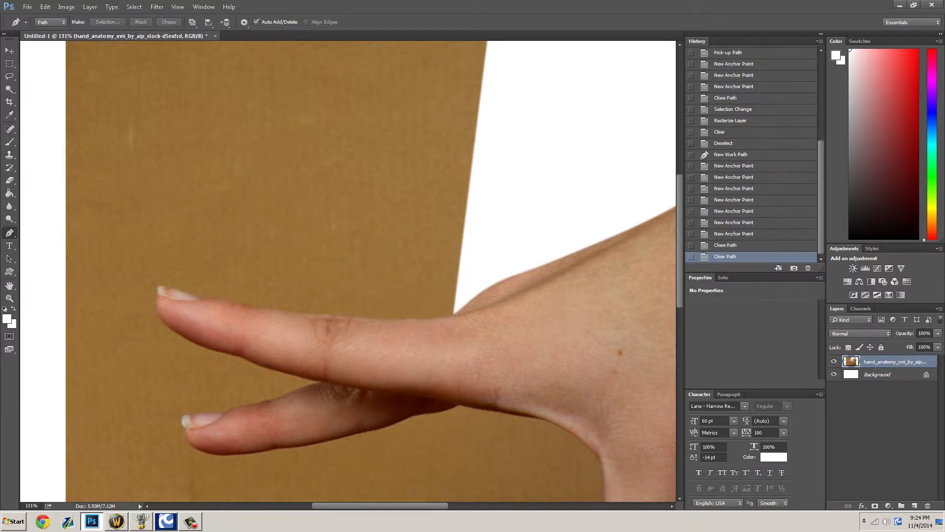
{"action": "key", "text": "ctrl+z"}
Step: Convert the rough path into a new selection with a feather radius of 1 pixel, delete its contents, and deselect
{"action": "right_click", "coordinate": [423, 311]}
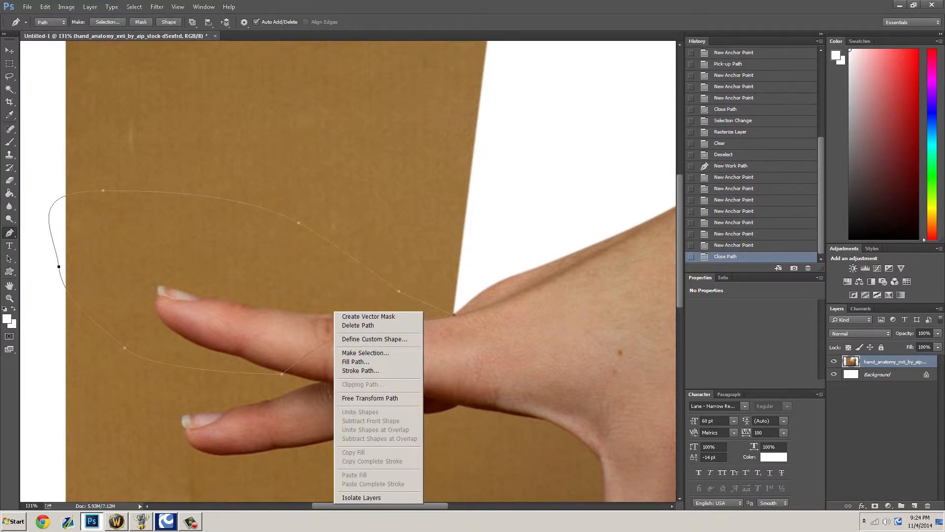
{"action": "left_click", "coordinate": [365, 352]}
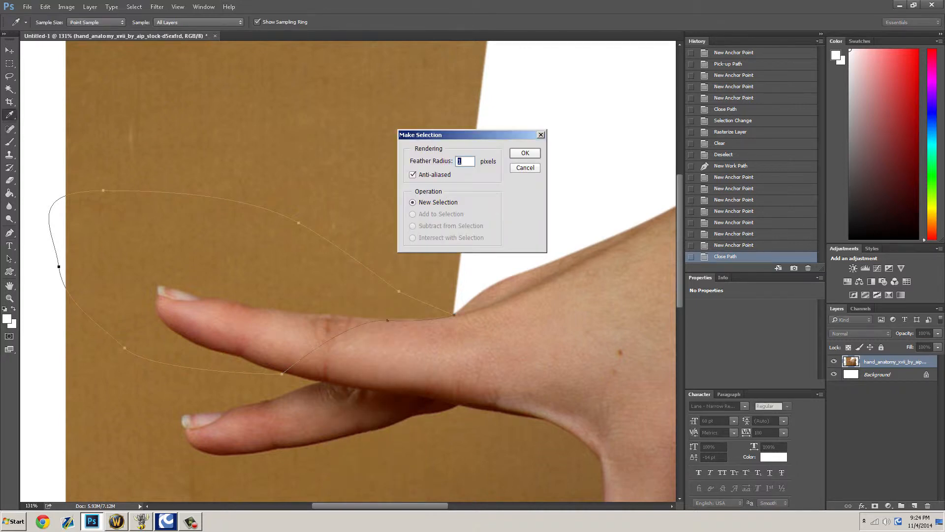
{"action": "key", "text": "Return"}
{"action": "key", "text": "Delete"}
{"action": "key", "text": "ctrl+d"}
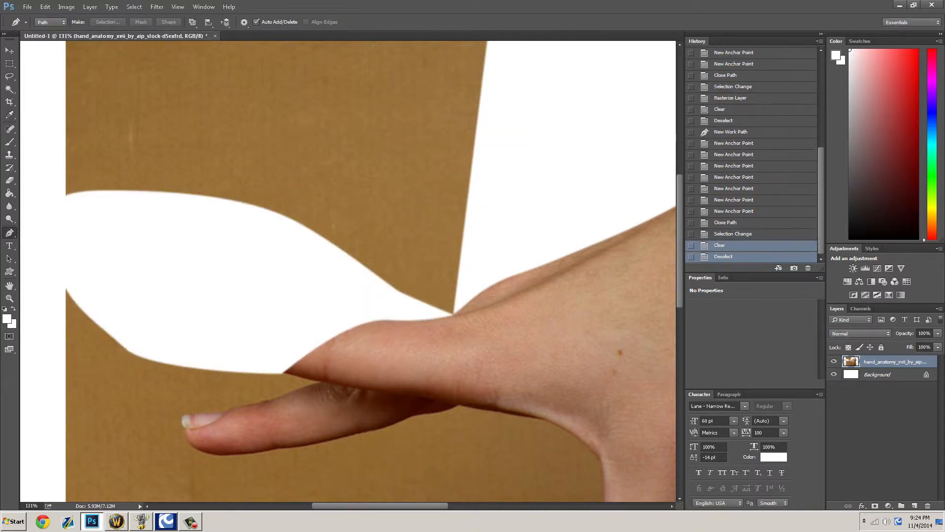
Step: Undo the deletion over the upper finger and clear the restored selection
{"action": "key", "text": "ctrl+alt+z"}
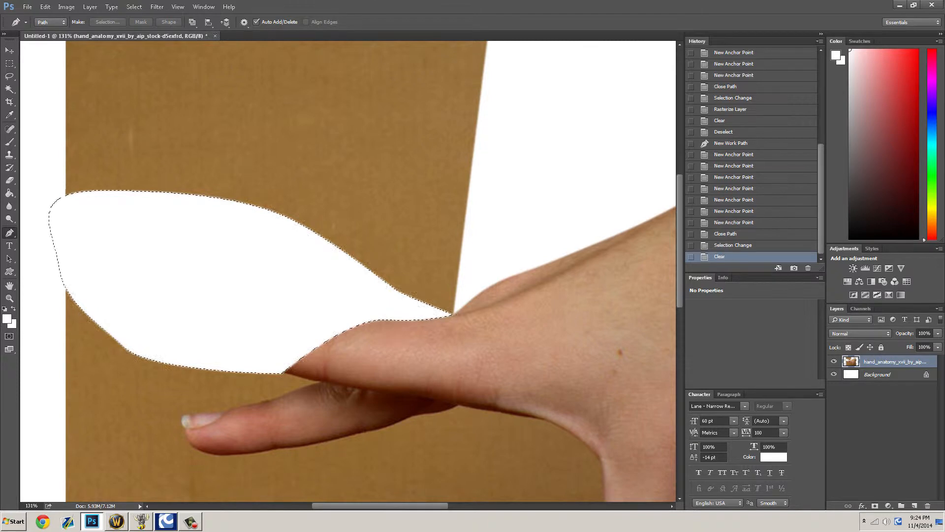
{"action": "key", "text": "ctrl+alt+z"}
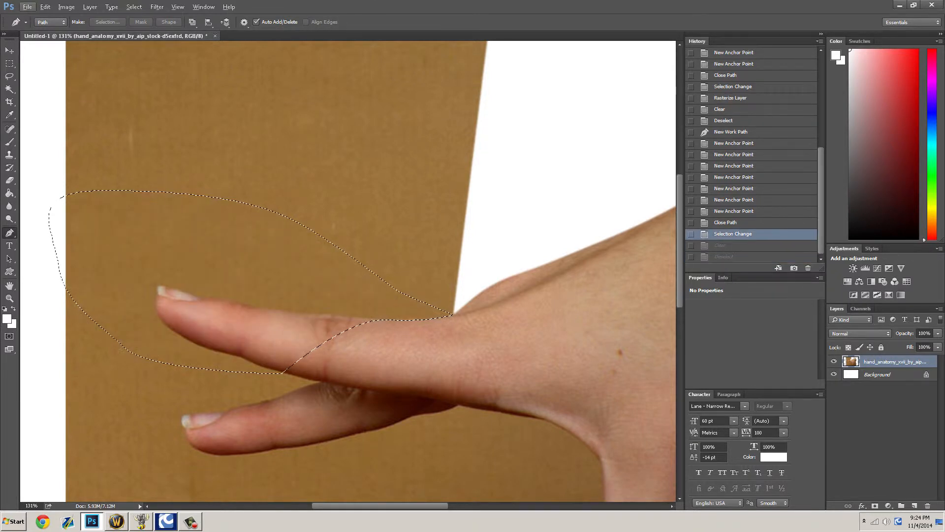
{"action": "key", "text": "ctrl+d"}
{"action": "key", "text": "ctrl+z"}
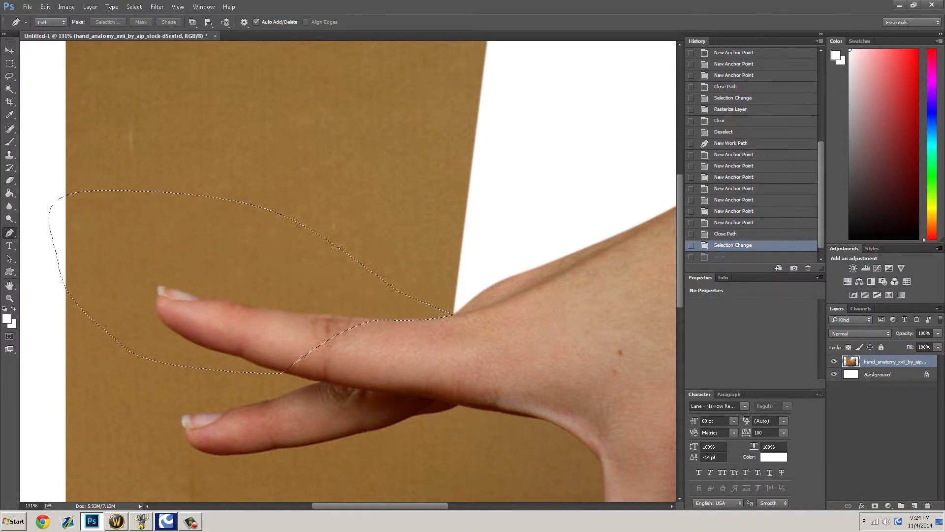
{"action": "key", "text": "ctrl+d"}
Step: Start a new Pen path where the cut meets the hand and trace the upper finger's top edge to its nail with curved anchors
{"action": "scroll", "coordinate": [480, 301], "scroll_direction": "up", "scroll_amount": 2}
{"action": "scroll", "coordinate": [348, 271], "scroll_direction": "left", "scroll_amount": 2}
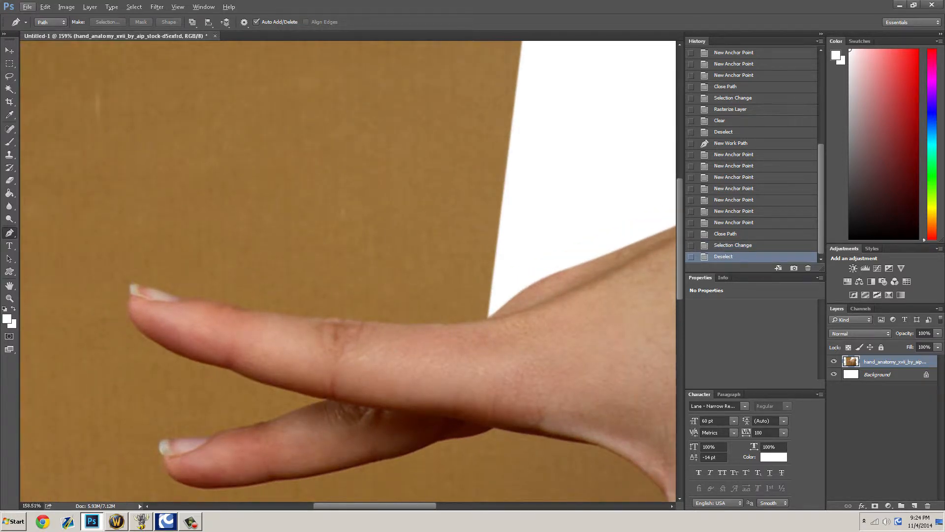
{"action": "scroll", "coordinate": [488, 310], "scroll_direction": "down", "scroll_amount": 1}
{"action": "scroll", "coordinate": [488, 310], "scroll_direction": "up", "scroll_amount": 1}
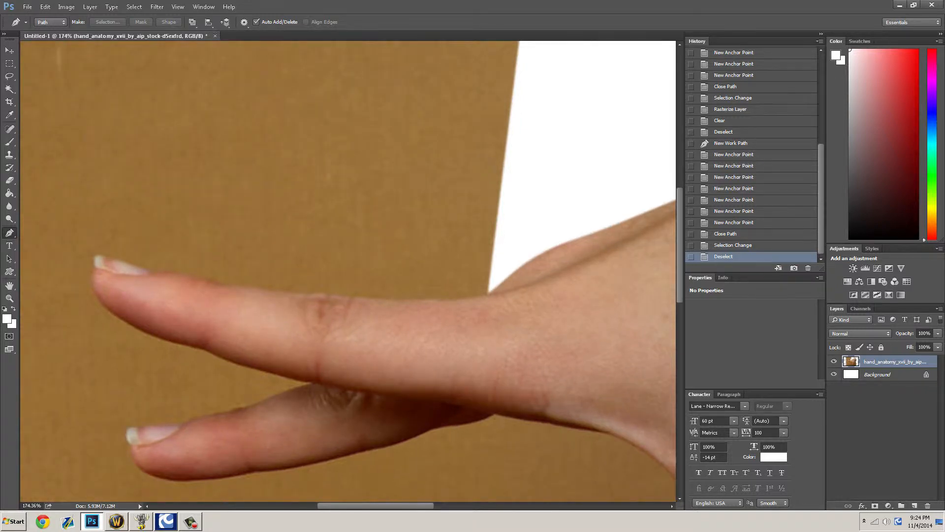
{"action": "left_click", "coordinate": [490, 294]}
{"action": "left_click_drag", "start_coordinate": [421, 301], "coordinate": [441, 301]}
{"action": "key", "text": "ctrl+z"}
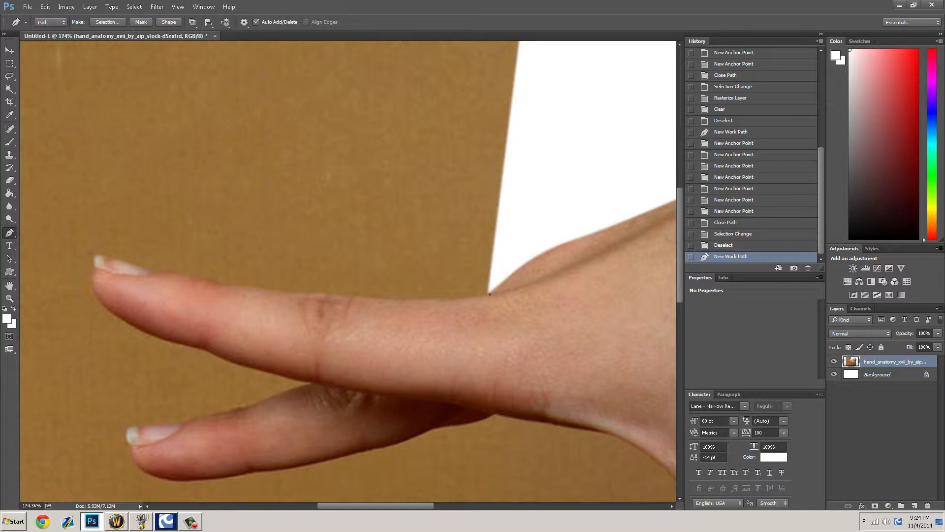
{"action": "left_click_drag", "start_coordinate": [469, 299], "coordinate": [463, 300]}
{"action": "scroll", "coordinate": [463, 299], "scroll_direction": "left", "scroll_amount": 2}
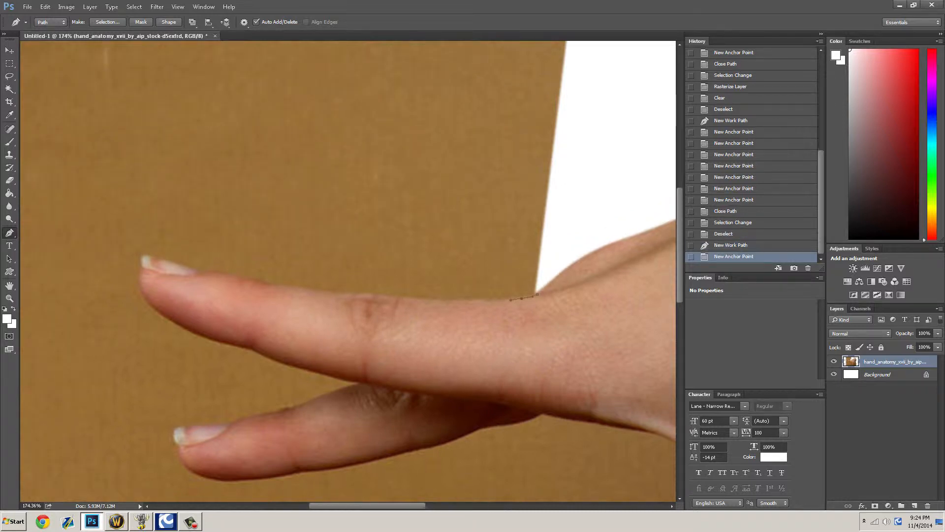
{"action": "left_click_drag", "start_coordinate": [383, 296], "coordinate": [199, 272]}
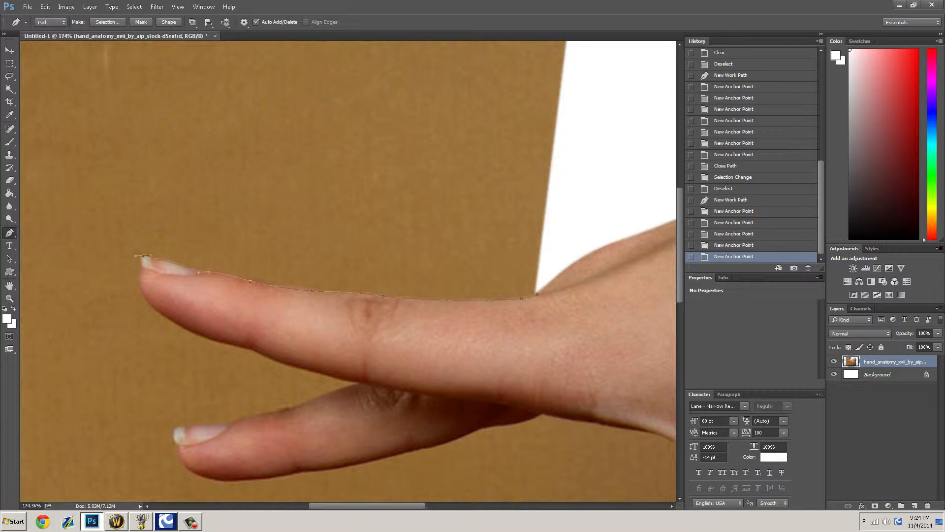
Step: Continue the path around the upper finger's nail tip and fingertip with curved anchors, removing outgoing handles at the nail corners
{"action": "left_click_drag", "start_coordinate": [143, 256], "coordinate": [130, 256]}
{"action": "left_click", "coordinate": [143, 255], "text": "alt"}
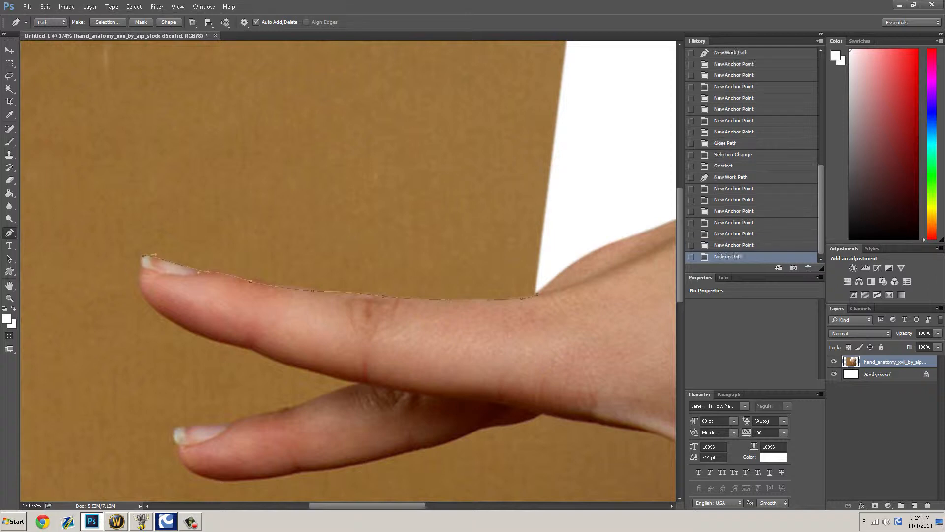
{"action": "left_click_drag", "start_coordinate": [143, 265], "coordinate": [144, 267]}
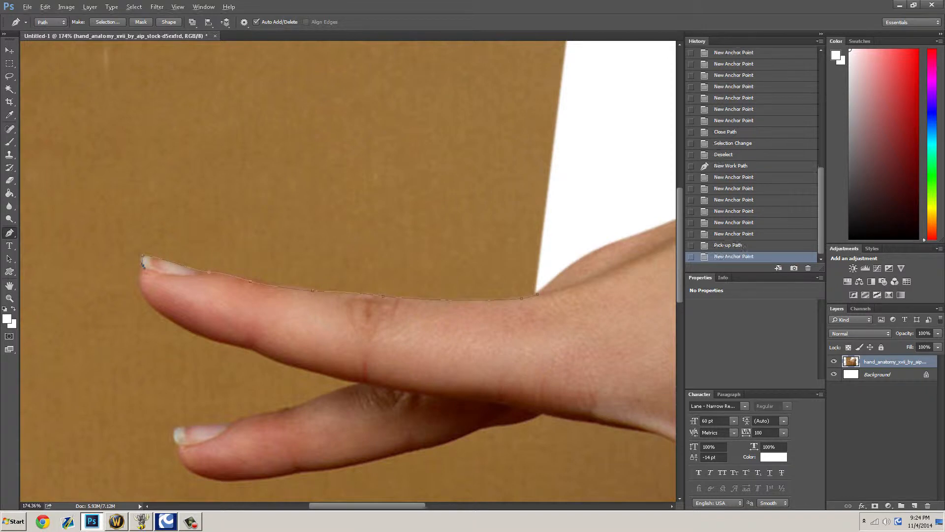
{"action": "left_click", "coordinate": [143, 265], "text": "alt"}
{"action": "scroll", "coordinate": [143, 264], "scroll_direction": "up", "scroll_amount": 1}
{"action": "scroll", "coordinate": [143, 265], "scroll_direction": "left", "scroll_amount": 1}
{"action": "scroll", "coordinate": [345, 271], "scroll_direction": "down", "scroll_amount": 2}
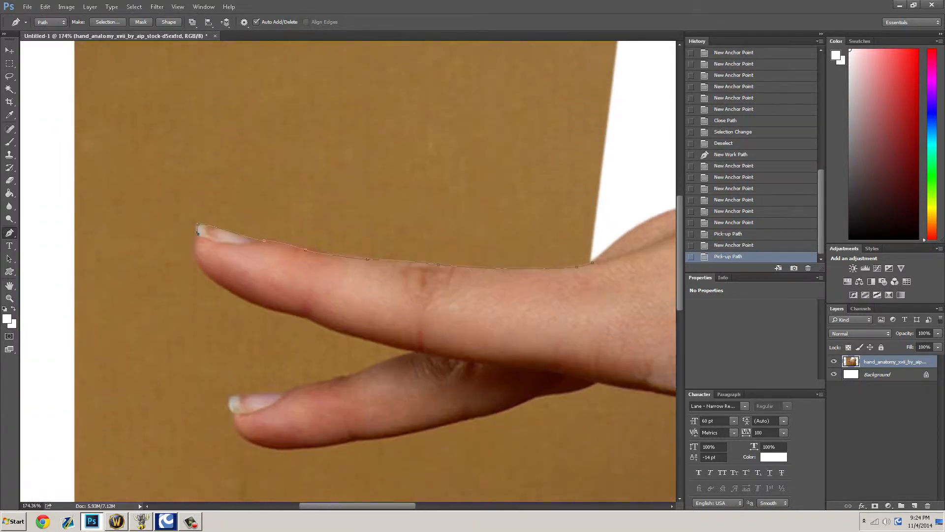
{"action": "key", "text": "alt"}
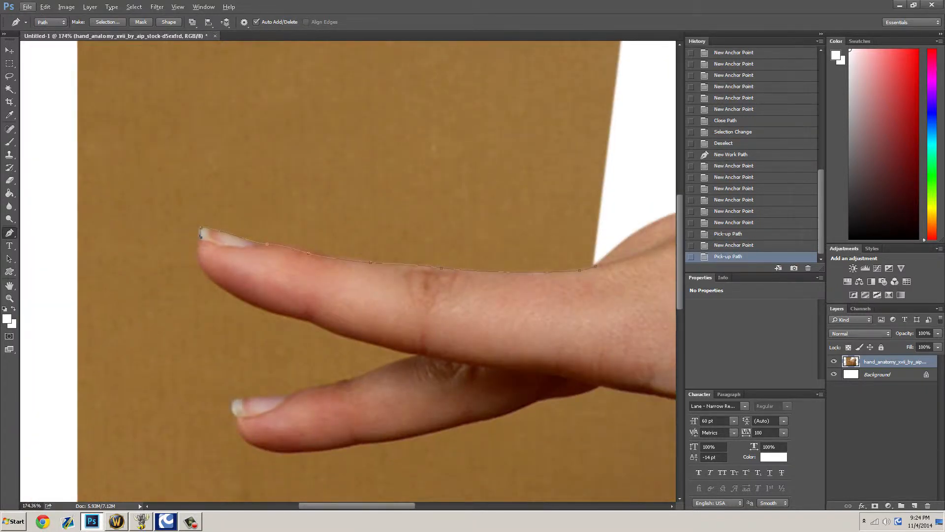
{"action": "left_click_drag", "start_coordinate": [211, 278], "coordinate": [231, 296]}
{"action": "scroll", "coordinate": [231, 296], "scroll_direction": "down", "scroll_amount": 1}
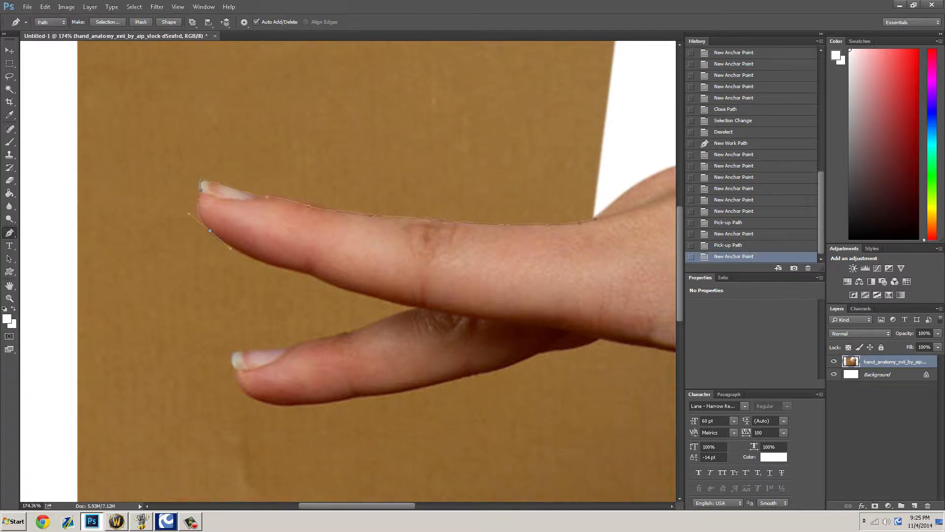
Step: Trace the upper finger's underside with curved anchors to the notch where the two fingers meet, placing a corner point there
{"action": "left_click_drag", "start_coordinate": [312, 272], "coordinate": [357, 279]}
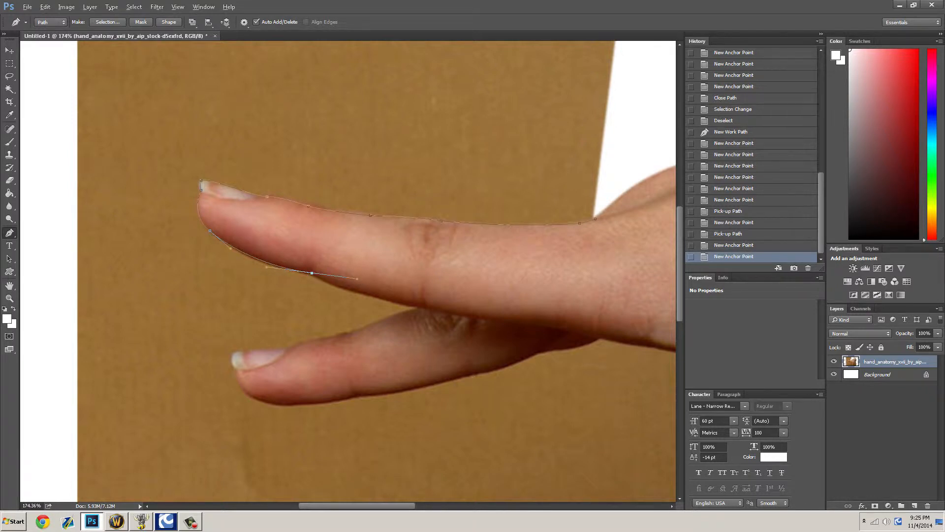
{"action": "key", "text": "alt"}
{"action": "key", "text": "alt"}
{"action": "left_click", "coordinate": [312, 273], "text": "alt"}
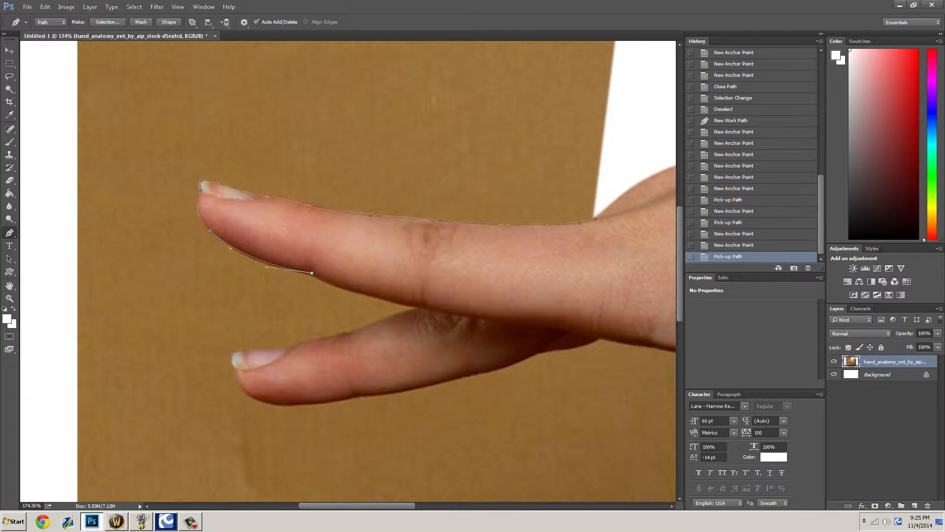
{"action": "left_click_drag", "start_coordinate": [415, 306], "coordinate": [492, 319]}
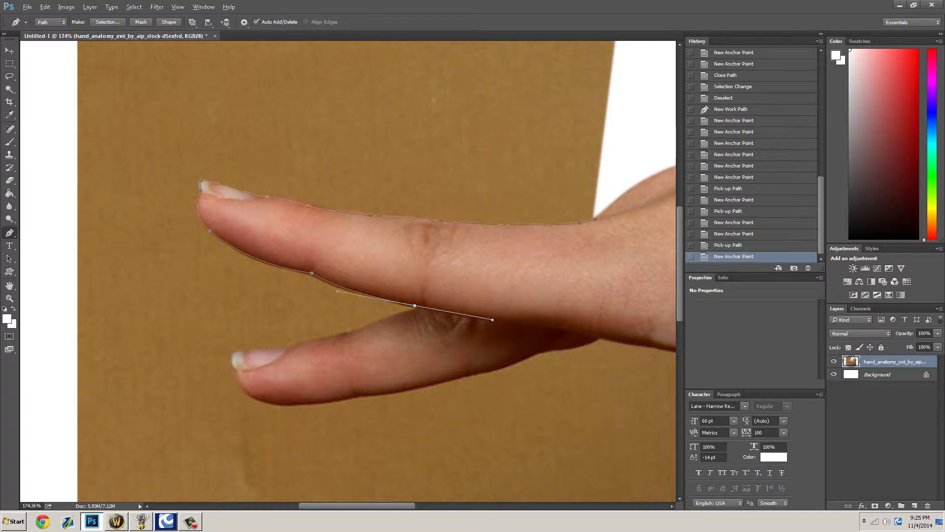
{"action": "left_click", "coordinate": [415, 306], "text": "alt"}
{"action": "scroll", "coordinate": [415, 306], "scroll_direction": "down", "scroll_amount": 1}
{"action": "scroll", "coordinate": [414, 305], "scroll_direction": "right", "scroll_amount": 3}
{"action": "scroll", "coordinate": [348, 271], "scroll_direction": "right", "scroll_amount": 2}
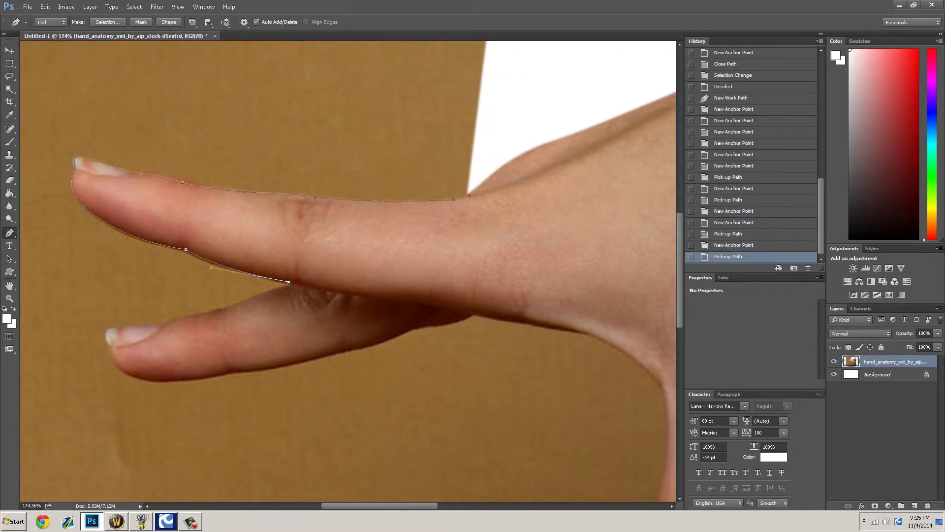
{"action": "left_click", "coordinate": [289, 282]}
{"action": "scroll", "coordinate": [288, 284], "scroll_direction": "up", "scroll_amount": 5}
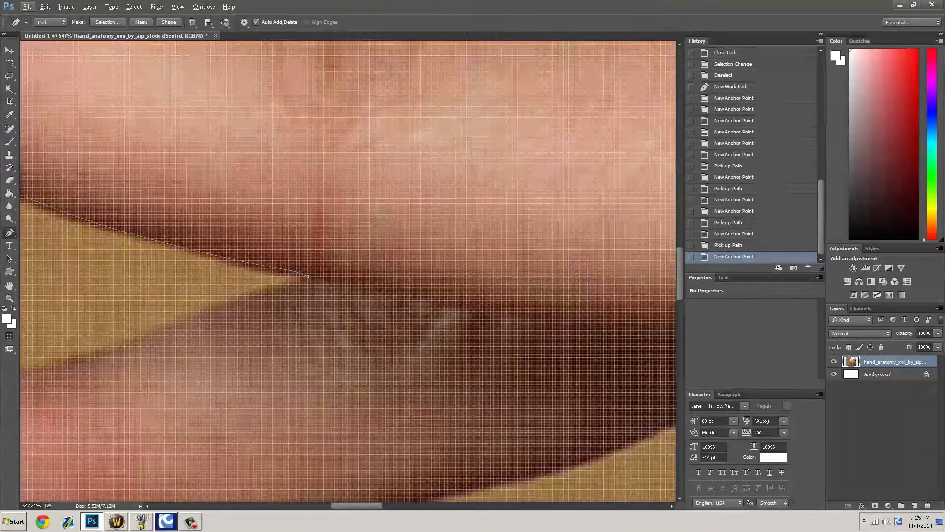
{"action": "scroll", "coordinate": [305, 283], "scroll_direction": "down", "scroll_amount": 6}
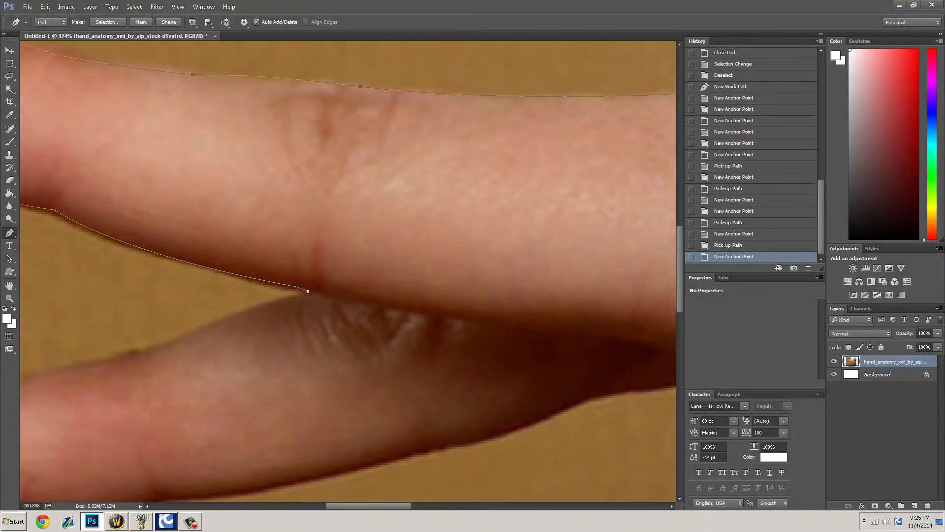
{"action": "scroll", "coordinate": [305, 283], "scroll_direction": "up", "scroll_amount": 6}
{"action": "scroll", "coordinate": [318, 296], "scroll_direction": "down", "scroll_amount": 2}
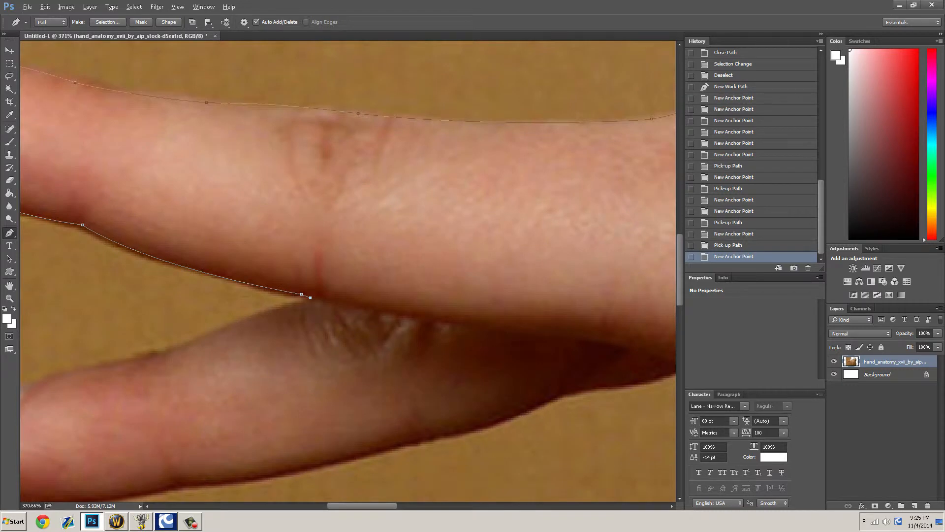
Step: Turn the path back from the notch and trace the lower finger's top edge to the base of its nail
{"action": "key", "text": "alt"}
{"action": "left_click", "coordinate": [286, 306]}
{"action": "key", "text": "ctrl+z"}
{"action": "left_click", "coordinate": [291, 305]}
{"action": "scroll", "coordinate": [292, 305], "scroll_direction": "left", "scroll_amount": 5}
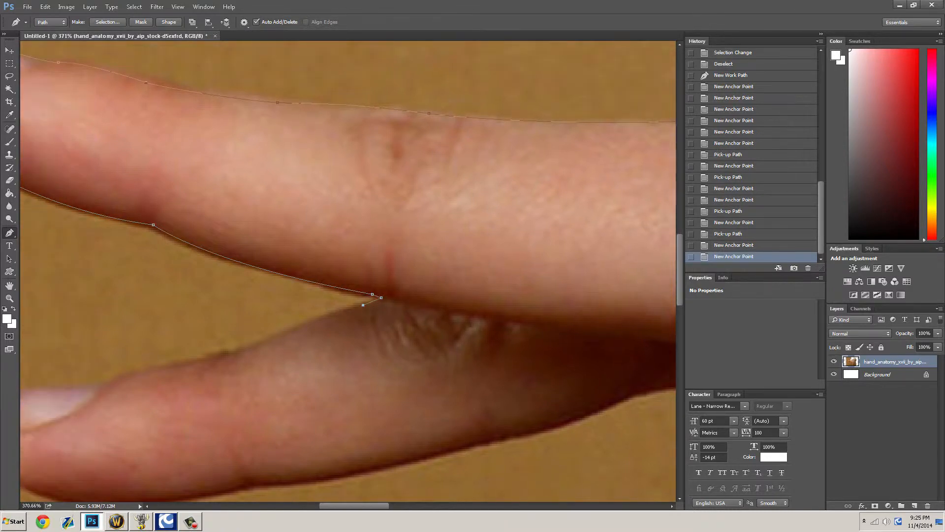
{"action": "left_click_drag", "start_coordinate": [286, 355], "coordinate": [239, 372]}
{"action": "left_click_drag", "start_coordinate": [155, 389], "coordinate": [80, 411]}
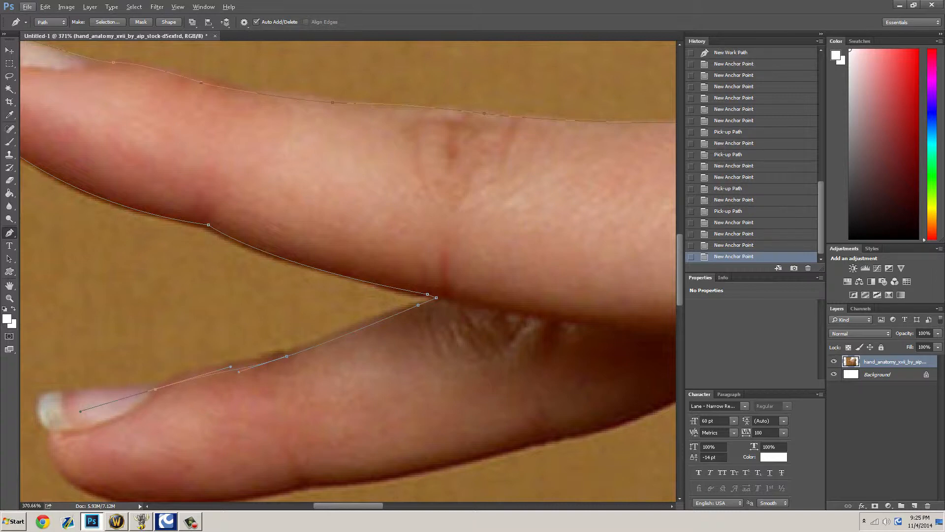
Step: Reshape the curve along the lower finger's top edge by adjusting its middle anchor and direction handles
{"action": "left_click_drag", "start_coordinate": [239, 372], "coordinate": [245, 329]}
{"action": "key", "text": "ctrl+z"}
{"action": "left_click_drag", "start_coordinate": [286, 356], "coordinate": [326, 342]}
{"action": "left_click_drag", "start_coordinate": [244, 365], "coordinate": [244, 367]}
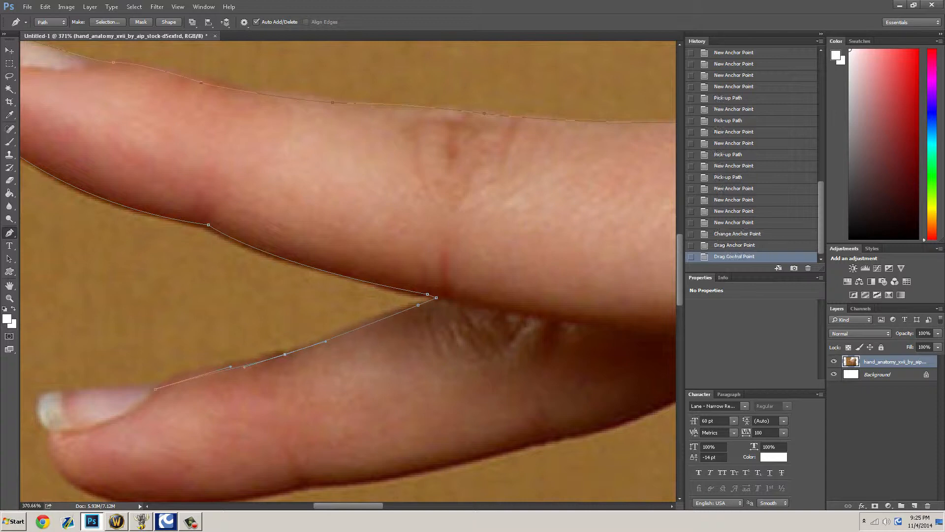
{"action": "scroll", "coordinate": [348, 271], "scroll_direction": "left", "scroll_amount": 2}
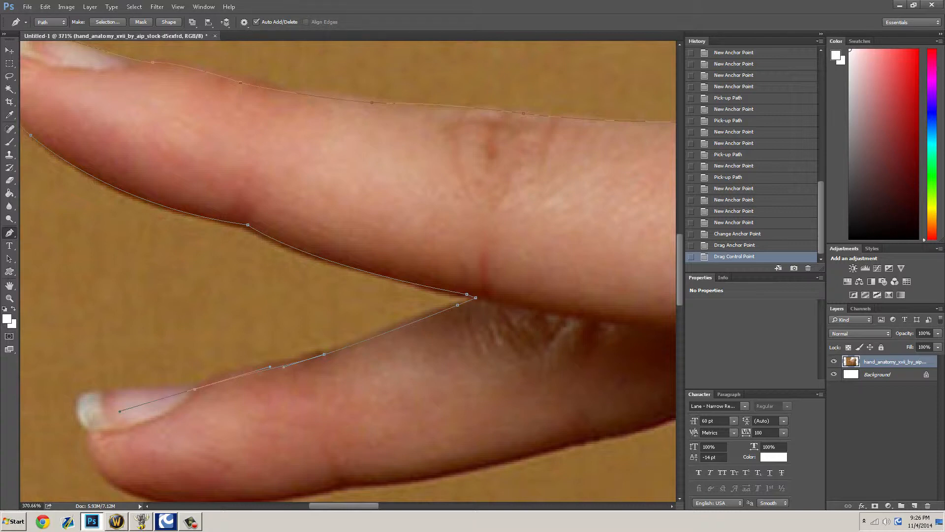
{"action": "scroll", "coordinate": [119, 411], "scroll_direction": "left", "scroll_amount": 5}
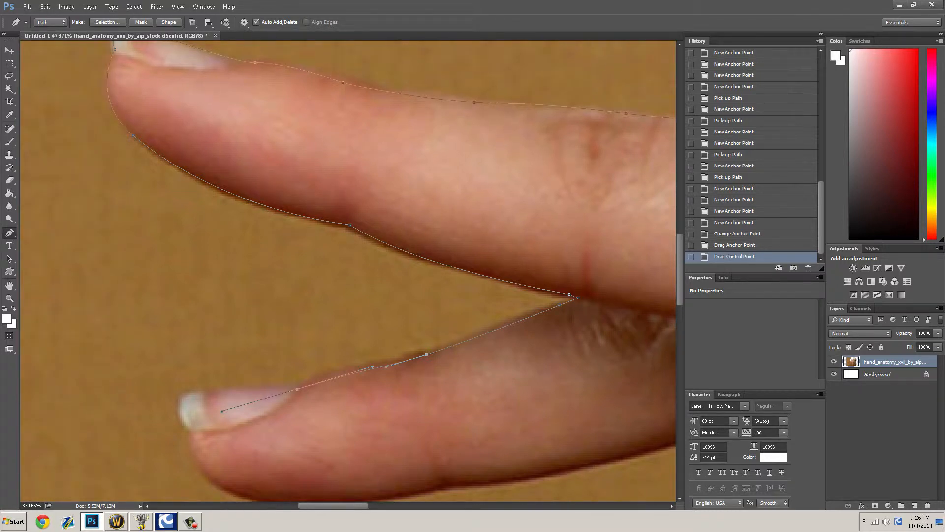
Step: Nudge the anchor under the upper finger, remove the outgoing handle at the lower nail's base, and refit the curve leading to it
{"action": "left_click_drag", "start_coordinate": [350, 225], "coordinate": [346, 224]}
{"action": "left_click_drag", "start_coordinate": [297, 389], "coordinate": [222, 410]}
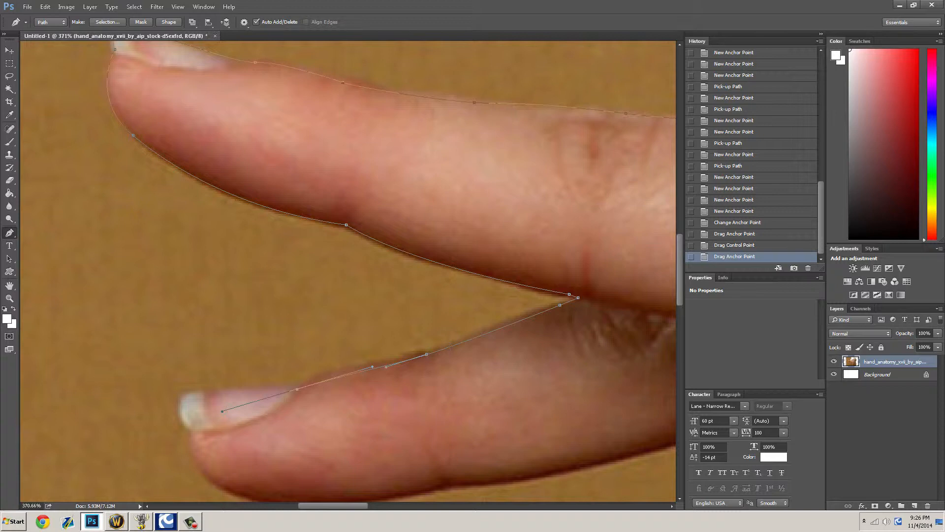
{"action": "left_click", "coordinate": [297, 388], "text": "alt"}
{"action": "scroll", "coordinate": [297, 389], "scroll_direction": "left", "scroll_amount": 2}
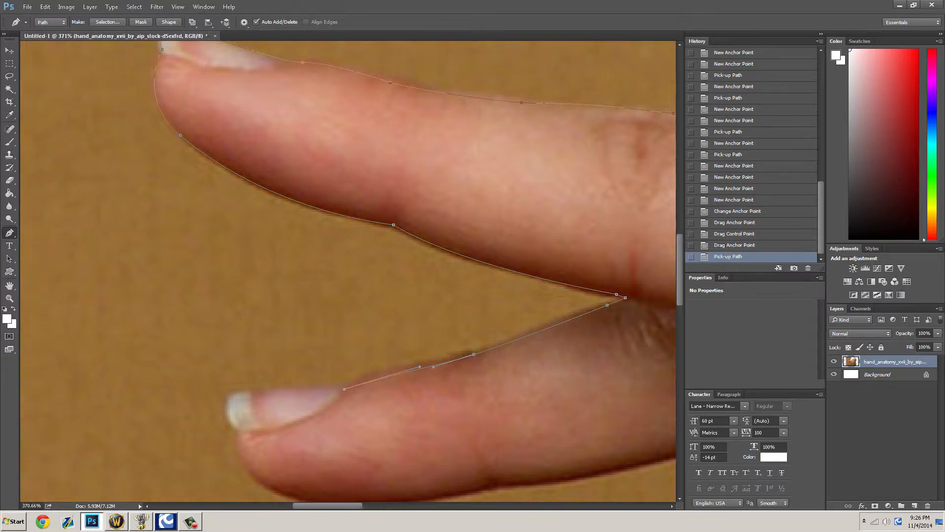
{"action": "scroll", "coordinate": [348, 348], "scroll_direction": "up", "scroll_amount": 1}
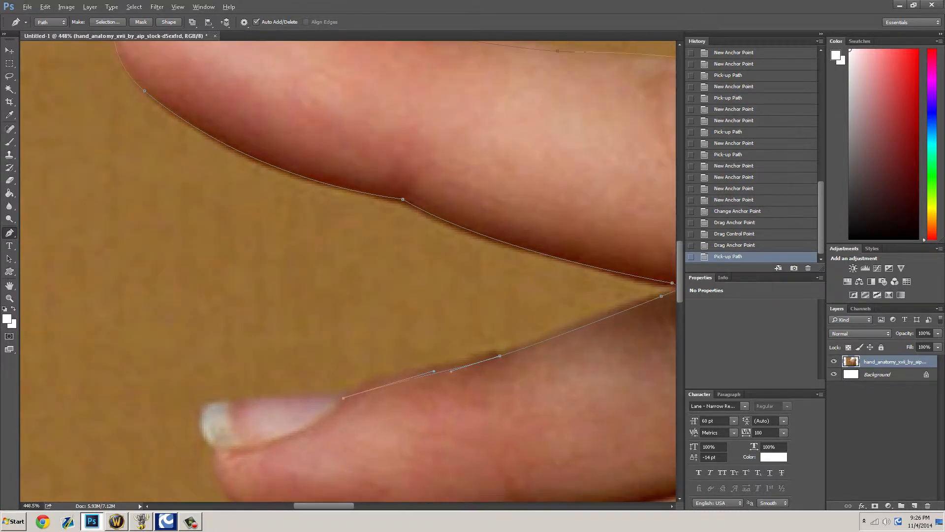
{"action": "left_click_drag", "start_coordinate": [434, 371], "coordinate": [418, 372]}
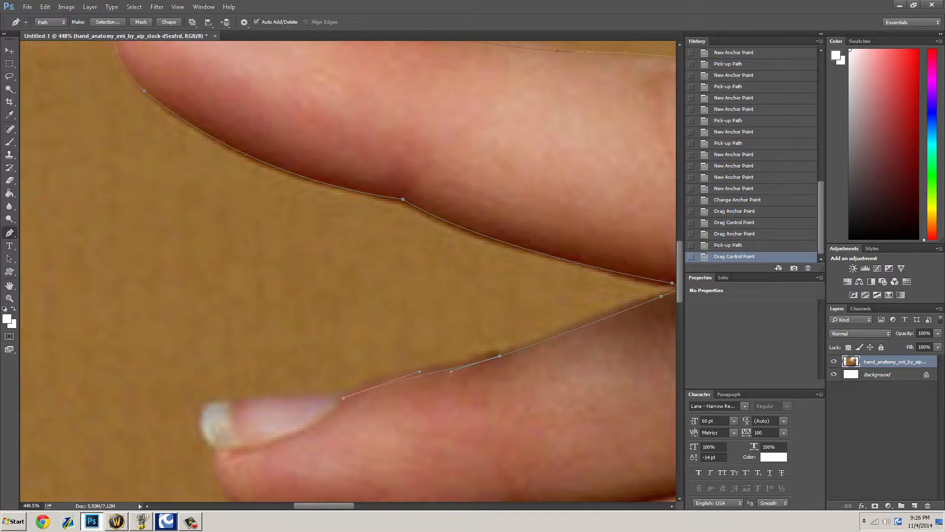
Step: Trace around the lower finger's nail to the point where the nail tip meets the skin, using corner breaks at its ends
{"action": "left_click_drag", "start_coordinate": [207, 404], "coordinate": [167, 412]}
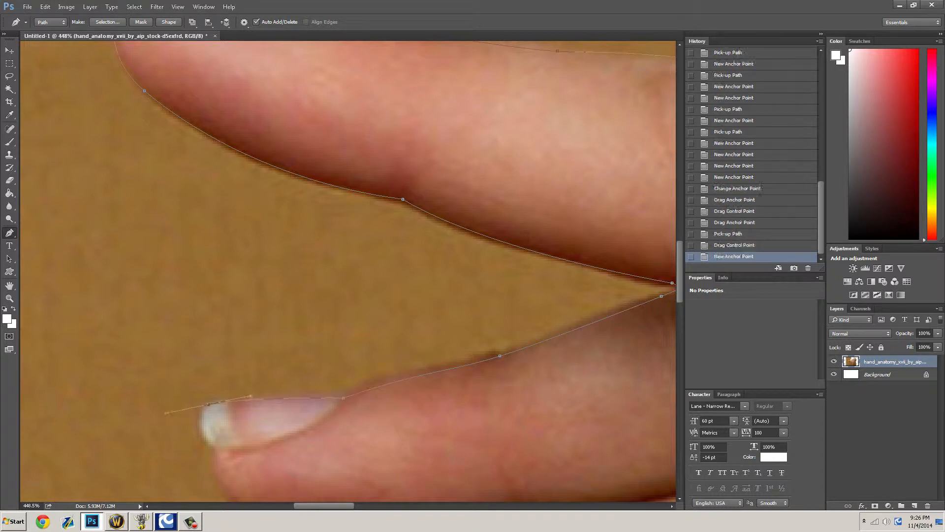
{"action": "left_click", "coordinate": [208, 404], "text": "alt"}
{"action": "left_click_drag", "start_coordinate": [212, 441], "coordinate": [220, 460]}
{"action": "left_click", "coordinate": [209, 444], "text": "alt"}
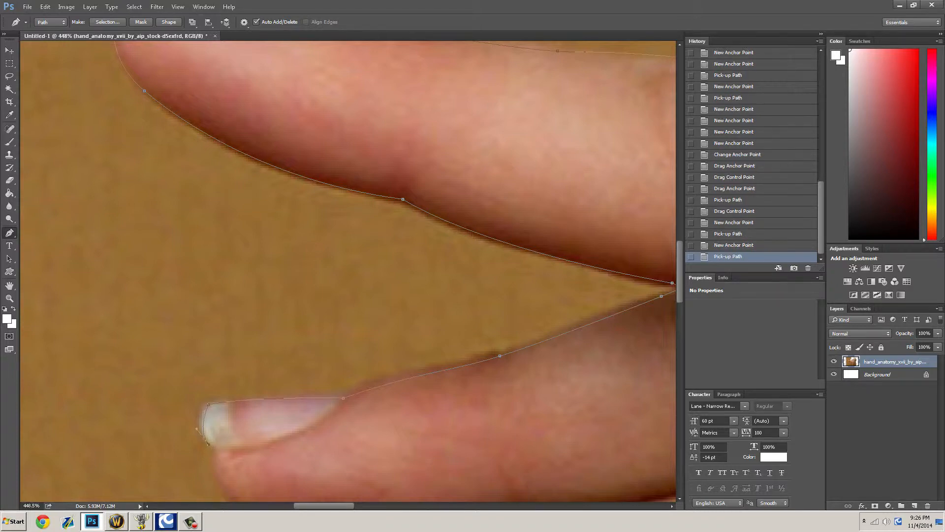
{"action": "left_click", "coordinate": [217, 449]}
{"action": "key", "text": "ctrl+z"}
{"action": "left_click", "coordinate": [217, 449]}
{"action": "scroll", "coordinate": [217, 448], "scroll_direction": "down", "scroll_amount": 4}
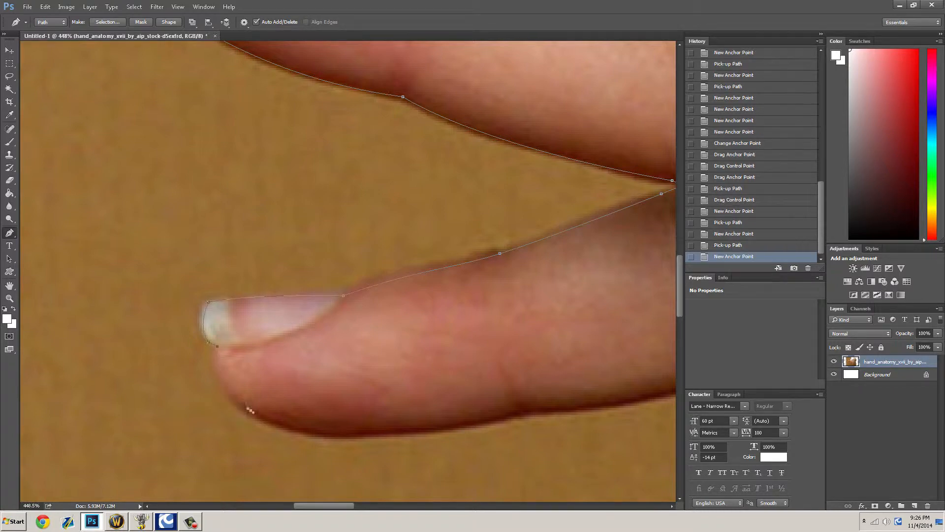
Step: Trace around the lower fingertip and along its underside to the first joint, ending without an outgoing handle
{"action": "left_click_drag", "start_coordinate": [250, 410], "coordinate": [298, 432]}
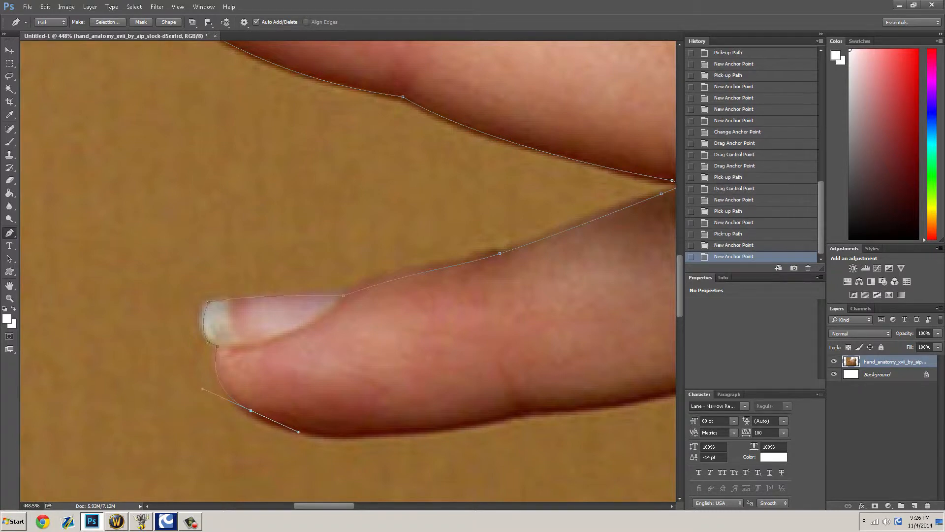
{"action": "scroll", "coordinate": [347, 271], "scroll_direction": "down", "scroll_amount": 3}
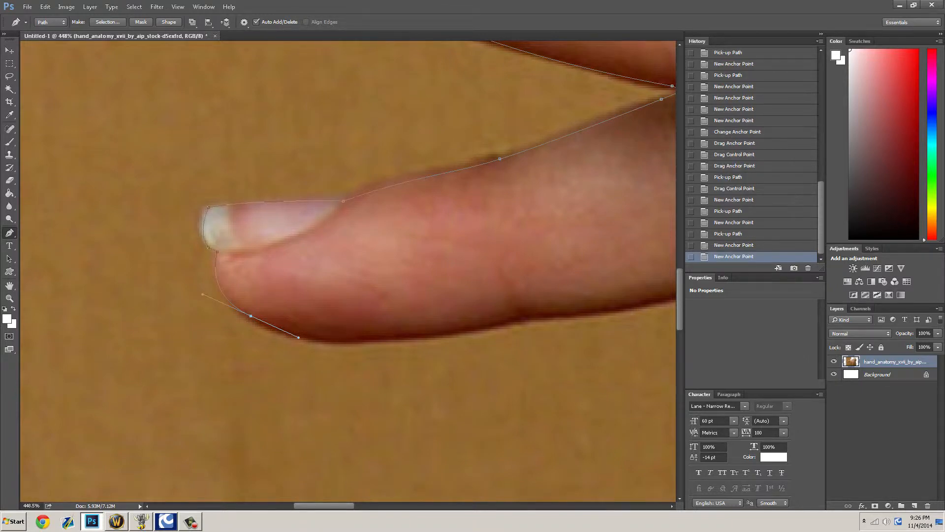
{"action": "left_click_drag", "start_coordinate": [518, 315], "coordinate": [642, 288]}
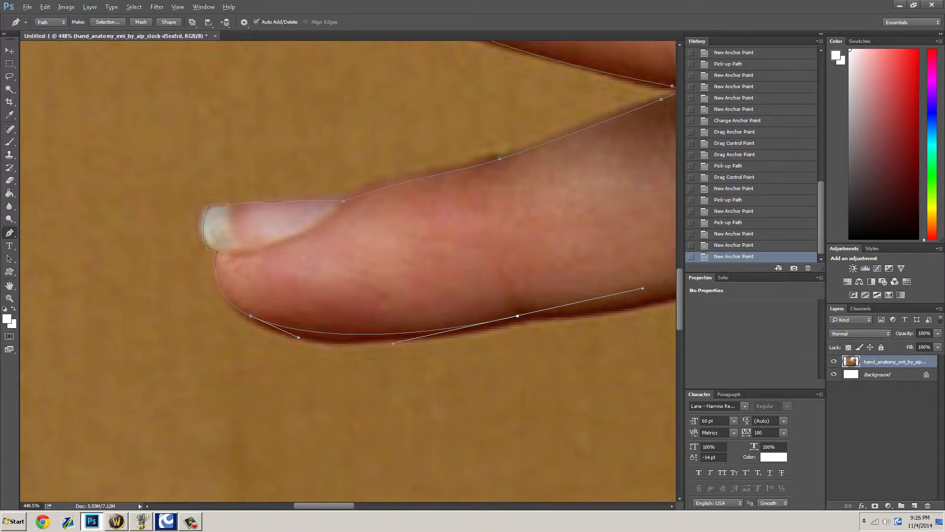
{"action": "left_click", "coordinate": [518, 315], "text": "alt"}
Step: Extend the path along the rest of the lower finger's underside to the bend near its base
{"action": "scroll", "coordinate": [551, 315], "scroll_direction": "right", "scroll_amount": 6}
{"action": "scroll", "coordinate": [602, 311], "scroll_direction": "down", "scroll_amount": 6}
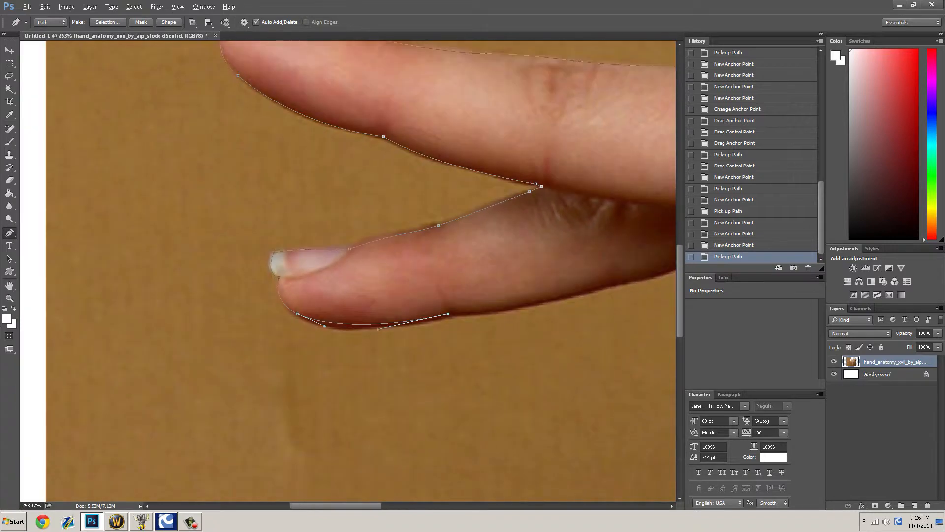
{"action": "scroll", "coordinate": [347, 270], "scroll_direction": "right", "scroll_amount": 5}
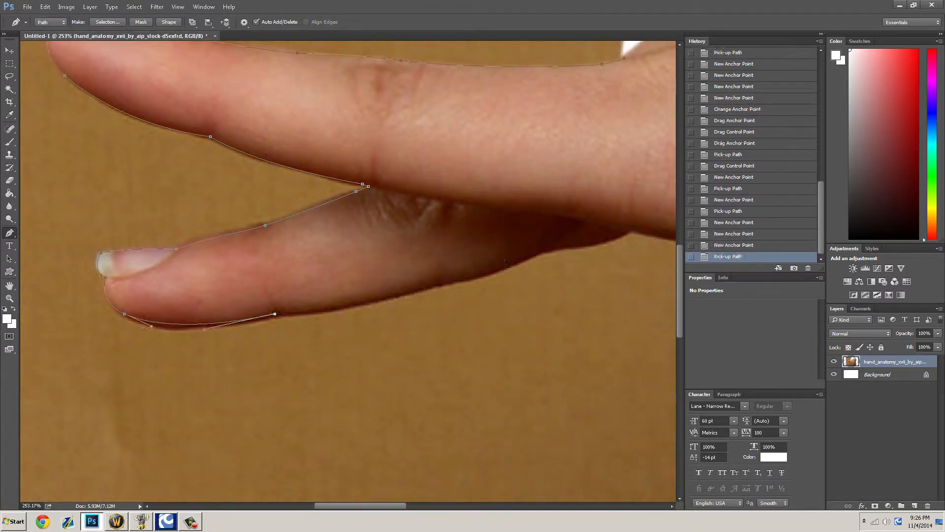
{"action": "left_click_drag", "start_coordinate": [430, 284], "coordinate": [476, 277]}
{"action": "left_click", "coordinate": [431, 283]}
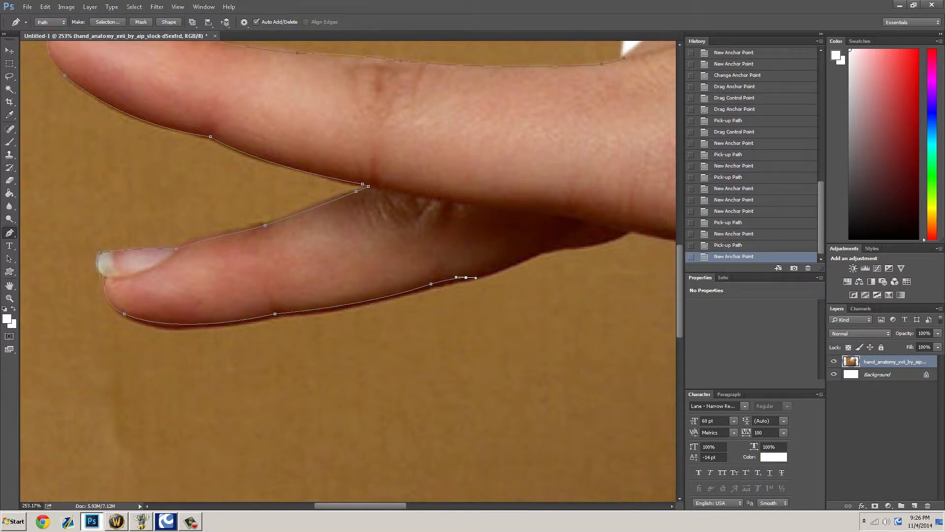
{"action": "scroll", "coordinate": [475, 278], "scroll_direction": "right", "scroll_amount": 1}
{"action": "scroll", "coordinate": [348, 275], "scroll_direction": "right", "scroll_amount": 2}
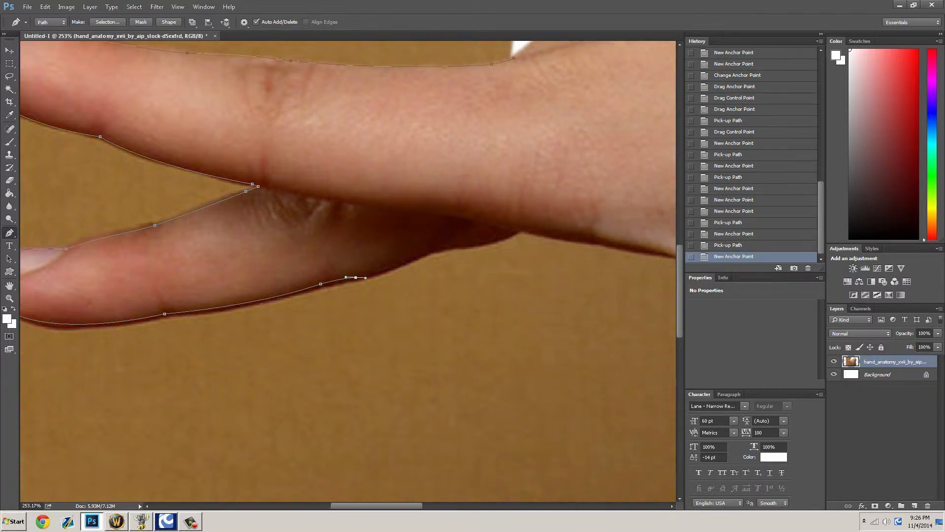
{"action": "left_click_drag", "start_coordinate": [433, 251], "coordinate": [448, 238]}
{"action": "key", "text": "ctrl+z"}
{"action": "left_click", "coordinate": [429, 251], "text": "alt"}
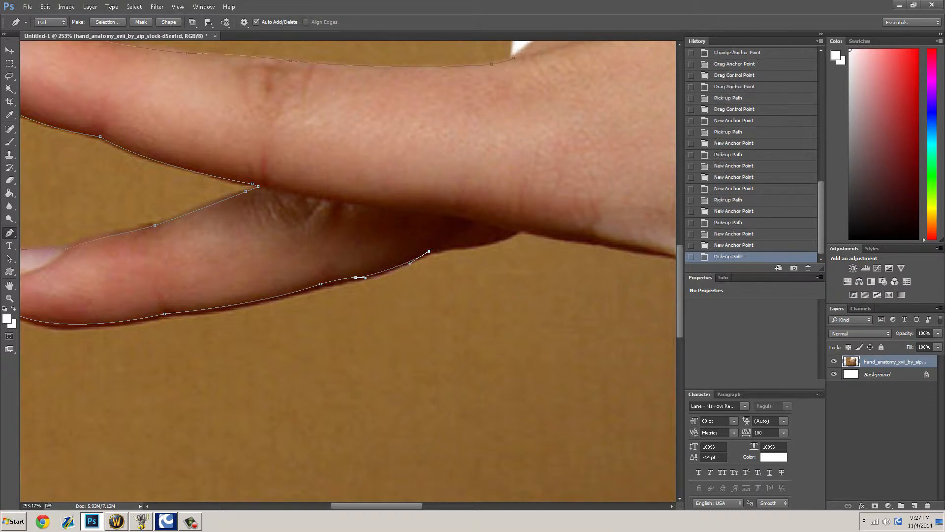
Step: Trace the short shadowed edge at the lower finger's base to its junction with the upper finger's underside, ending in a corner
{"action": "left_click", "coordinate": [452, 246]}
{"action": "key", "text": "ctrl+z"}
{"action": "left_click", "coordinate": [449, 245]}
{"action": "left_click_drag", "start_coordinate": [455, 242], "coordinate": [456, 242]}
{"action": "left_click", "coordinate": [450, 245], "text": "alt"}
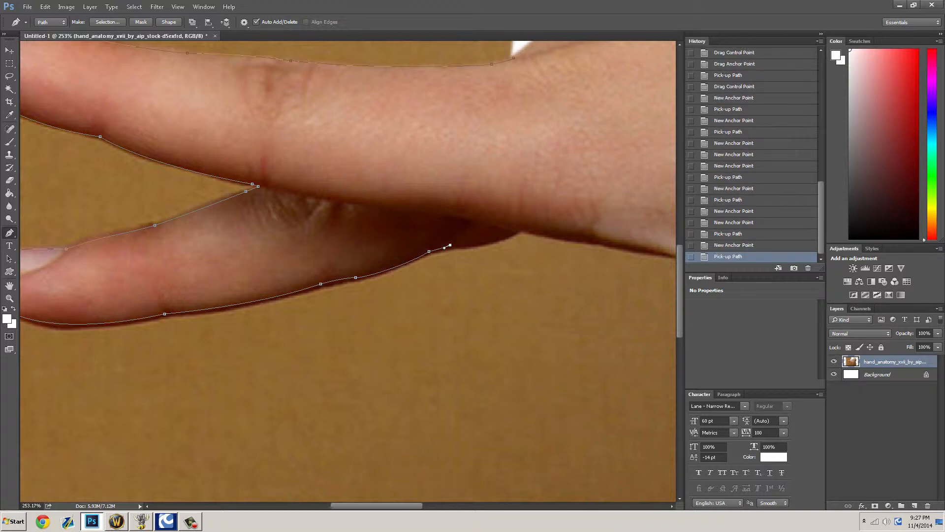
{"action": "left_click_drag", "start_coordinate": [522, 229], "coordinate": [550, 212]}
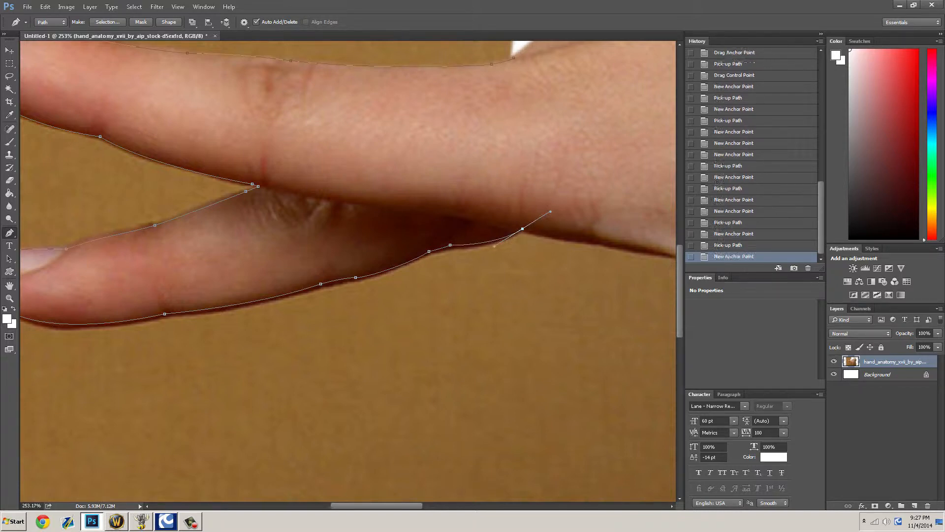
{"action": "left_click", "coordinate": [523, 228], "text": "alt"}
{"action": "scroll", "coordinate": [522, 228], "scroll_direction": "right", "scroll_amount": 4}
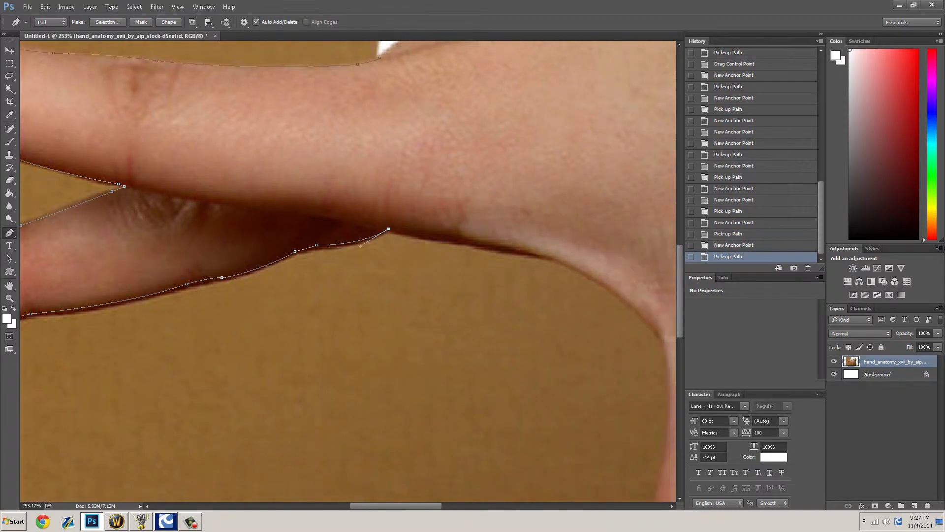
Step: Trace the upper finger's underside along the palm and around the curve into the thumb, breaking the handle at each anchor
{"action": "left_click_drag", "start_coordinate": [536, 256], "coordinate": [571, 259]}
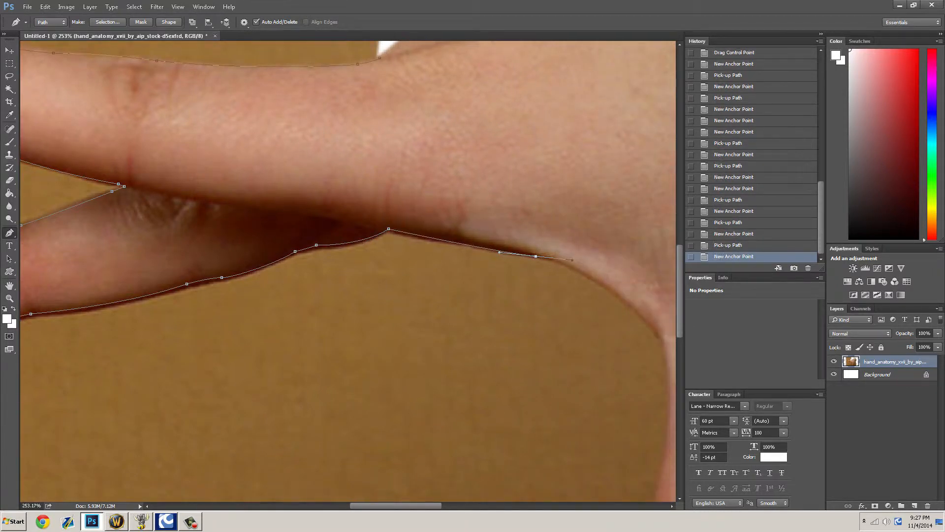
{"action": "left_click", "coordinate": [535, 256], "text": "alt"}
{"action": "scroll", "coordinate": [535, 256], "scroll_direction": "right", "scroll_amount": 4}
{"action": "scroll", "coordinate": [536, 256], "scroll_direction": "down", "scroll_amount": 4}
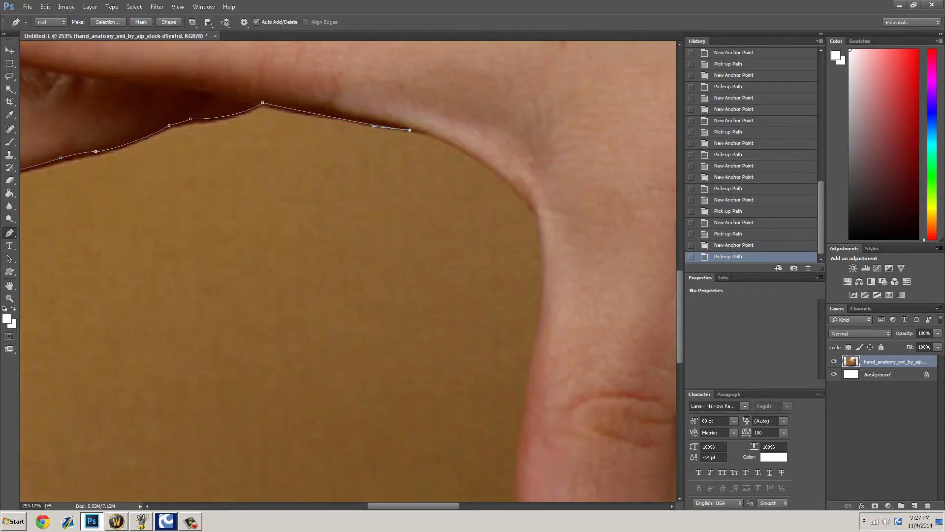
{"action": "left_click_drag", "start_coordinate": [537, 213], "coordinate": [588, 282]}
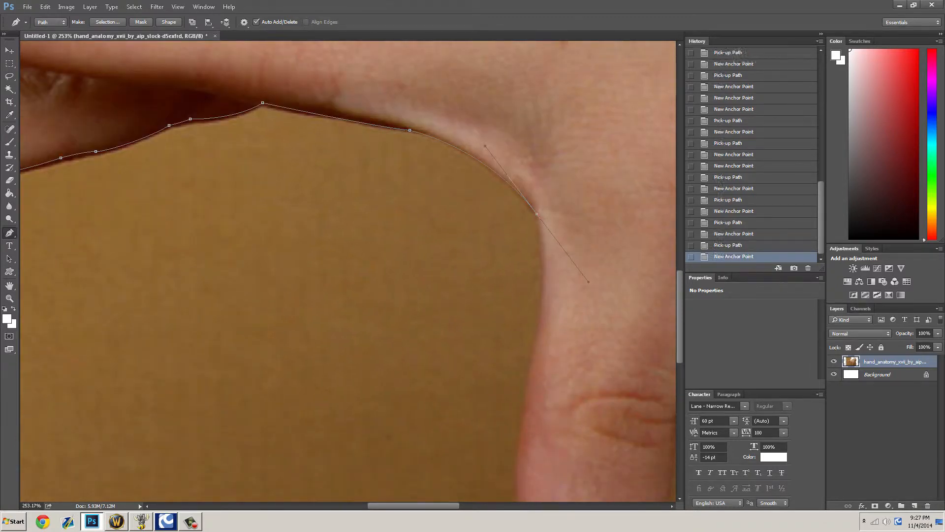
{"action": "left_click", "coordinate": [536, 214], "text": "alt"}
Step: Trace the thumb's inner edge down to just above the knuckle, removing the anchor's outgoing handle
{"action": "scroll", "coordinate": [544, 241], "scroll_direction": "down", "scroll_amount": 4}
{"action": "scroll", "coordinate": [545, 253], "scroll_direction": "down", "scroll_amount": 6}
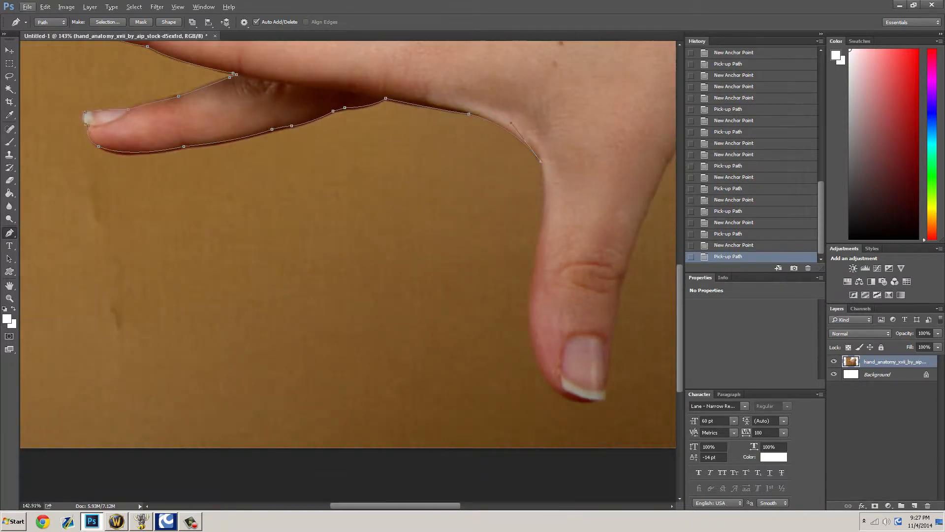
{"action": "left_click_drag", "start_coordinate": [544, 221], "coordinate": [536, 253]}
{"action": "left_click", "coordinate": [543, 222], "text": "alt"}
Step: Trace the thumb's inner side past the knuckle and around the fingertip to the underside of the nail, ending without an outgoing handle
{"action": "scroll", "coordinate": [544, 222], "scroll_direction": "down", "scroll_amount": 1}
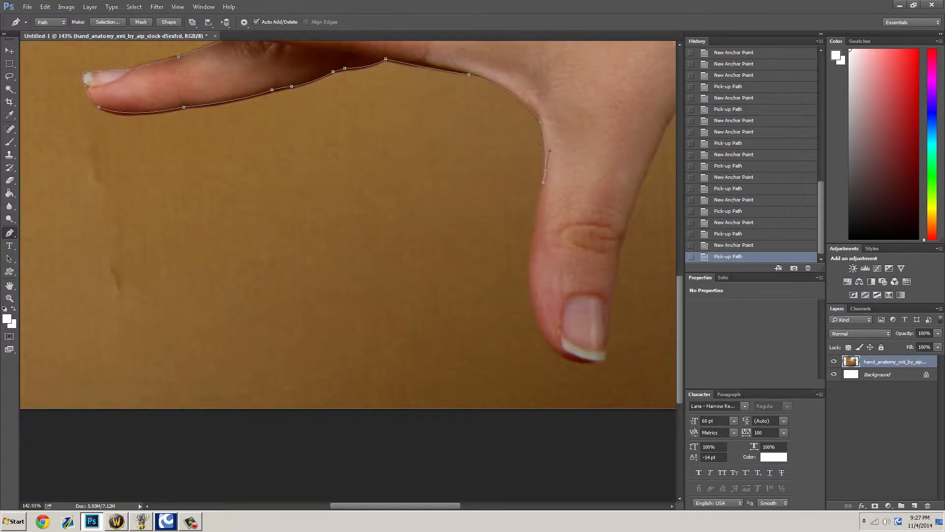
{"action": "left_click", "coordinate": [536, 214]}
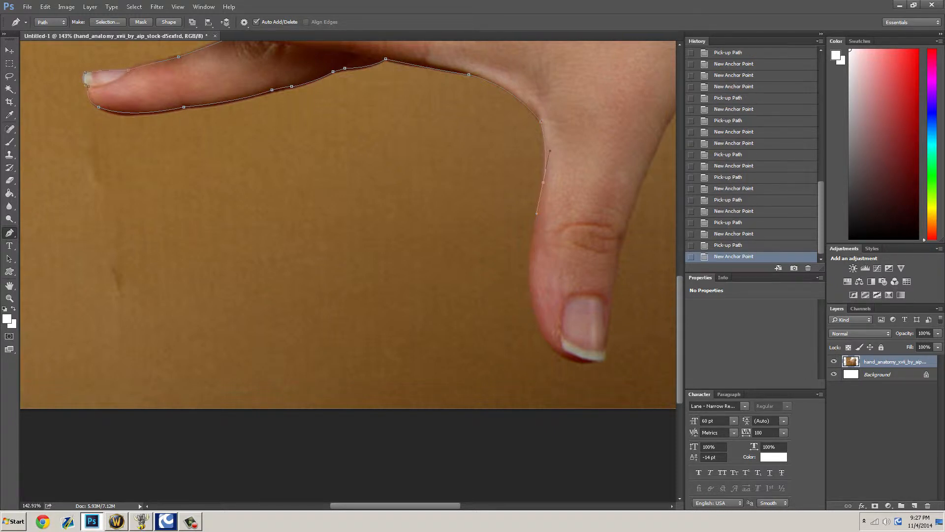
{"action": "left_click_drag", "start_coordinate": [540, 326], "coordinate": [562, 365]}
{"action": "left_click", "coordinate": [592, 361]}
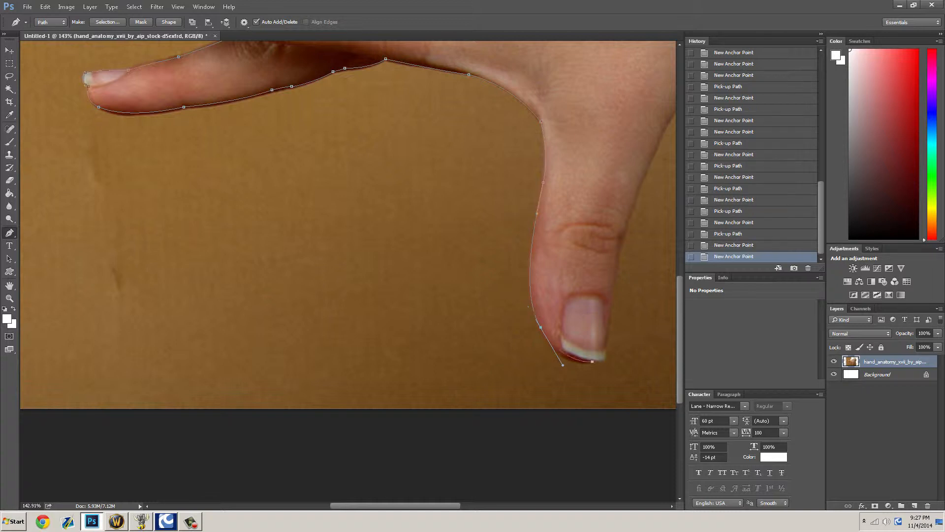
{"action": "left_click_drag", "start_coordinate": [594, 361], "coordinate": [605, 359]}
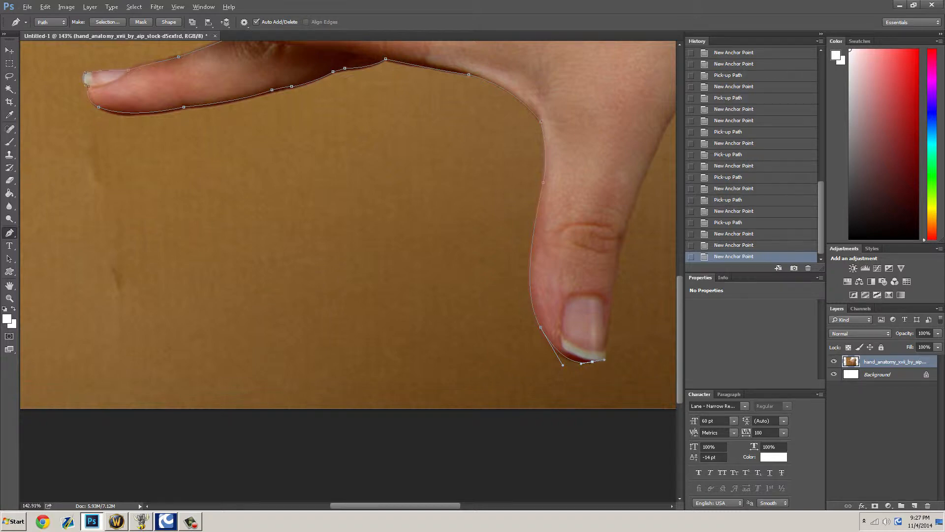
{"action": "left_click", "coordinate": [592, 361], "text": "alt"}
Step: Trace the thumbnail's tip with straight segments to its outer corner and up the short side of the nail
{"action": "scroll", "coordinate": [608, 352], "scroll_direction": "up", "scroll_amount": 8}
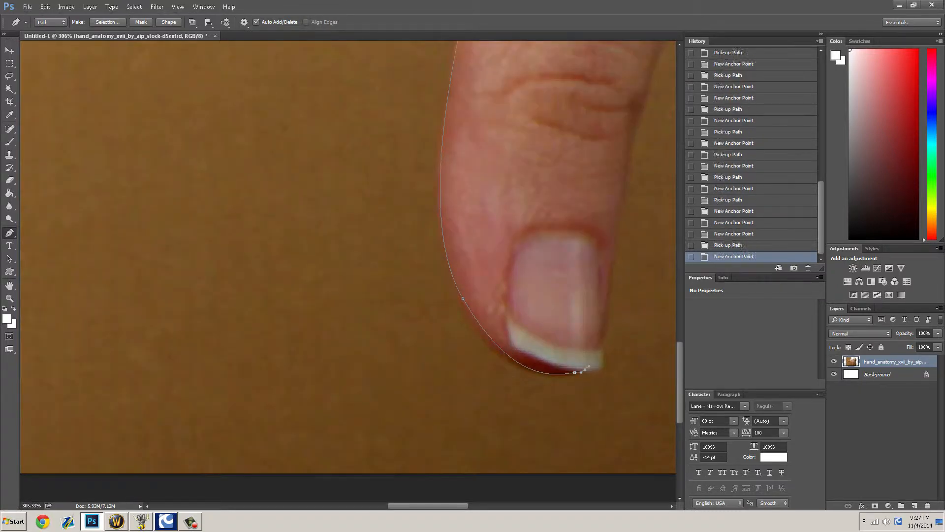
{"action": "left_click", "coordinate": [589, 365]}
{"action": "key", "text": "ctrl+z"}
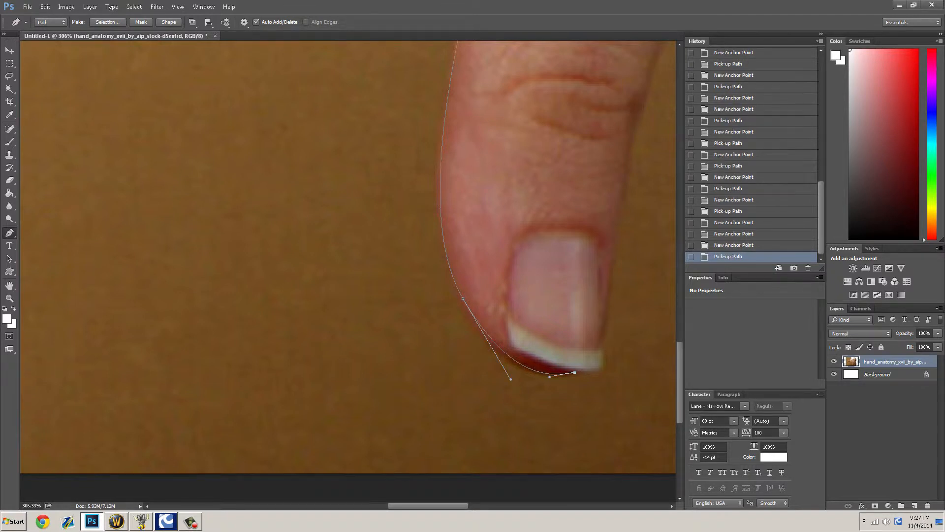
{"action": "key", "text": "ctrl+z"}
{"action": "left_click", "coordinate": [602, 368]}
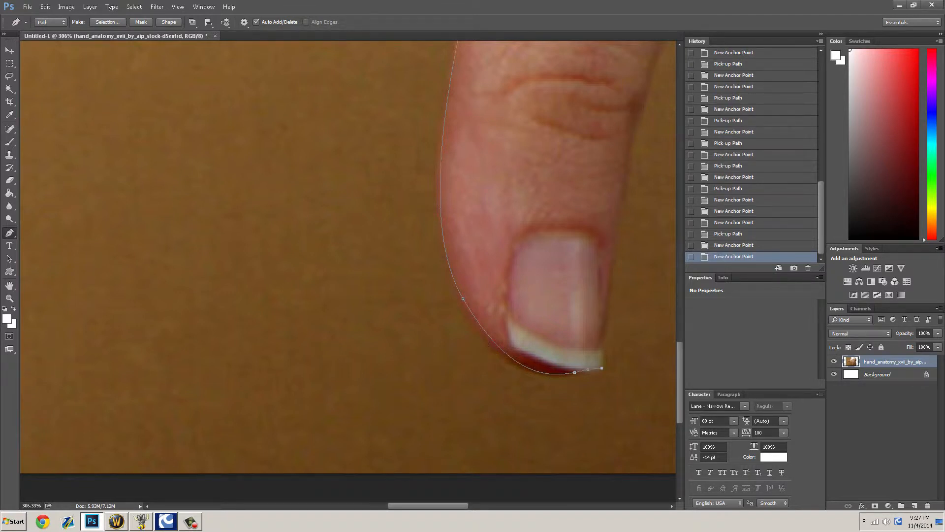
{"action": "scroll", "coordinate": [348, 269], "scroll_direction": "up", "scroll_amount": 1}
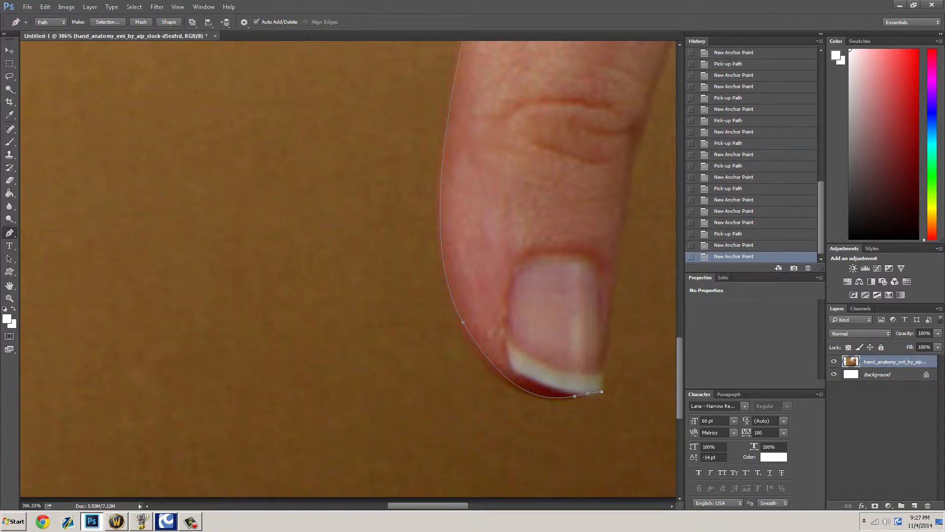
{"action": "left_click", "coordinate": [602, 364]}
Step: Trace the thumb's outer edge from the nail up to the knuckle with smooth curve anchors
{"action": "scroll", "coordinate": [348, 269], "scroll_direction": "down", "scroll_amount": 2}
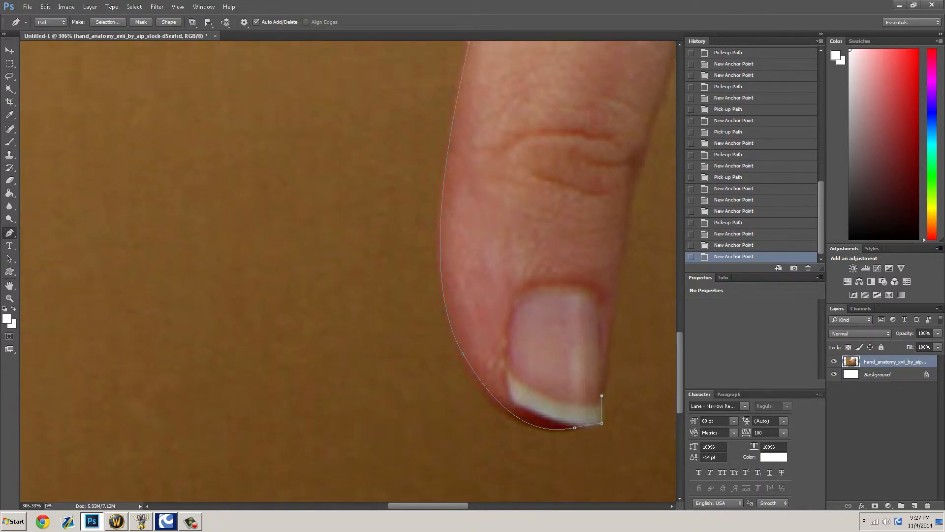
{"action": "left_click_drag", "start_coordinate": [614, 287], "coordinate": [616, 244]}
{"action": "scroll", "coordinate": [613, 273], "scroll_direction": "up", "scroll_amount": 3}
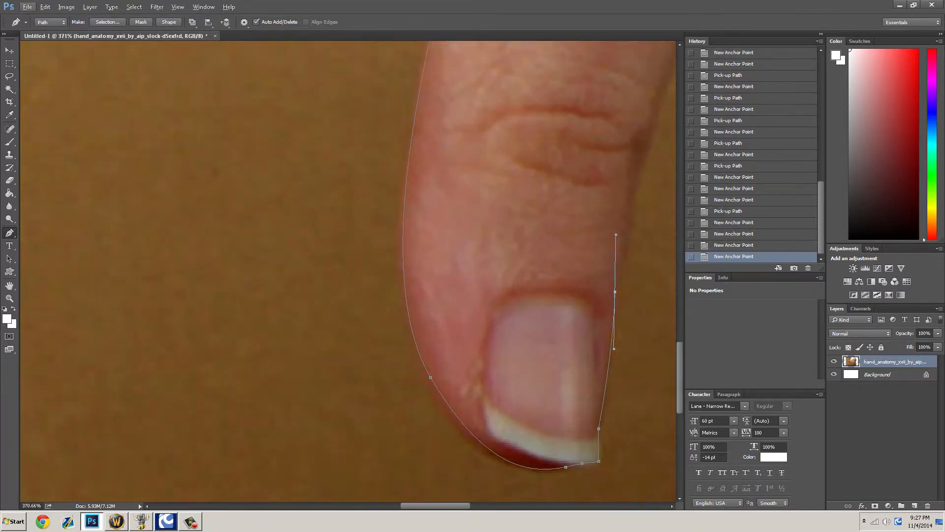
{"action": "left_click_drag", "start_coordinate": [650, 119], "coordinate": [657, 100]}
{"action": "scroll", "coordinate": [655, 178], "scroll_direction": "down", "scroll_amount": 12}
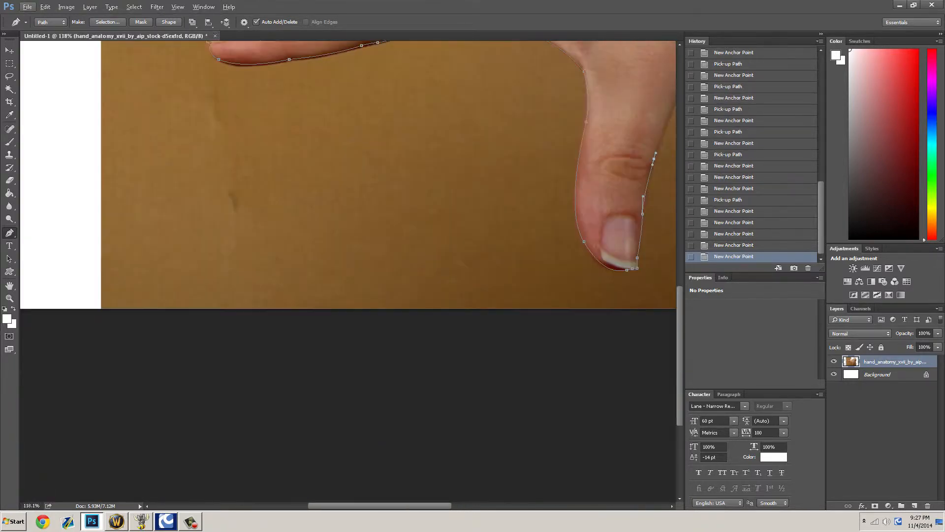
{"action": "scroll", "coordinate": [348, 174], "scroll_direction": "right", "scroll_amount": 4}
{"action": "left_click_drag", "start_coordinate": [545, 169], "coordinate": [506, 178]}
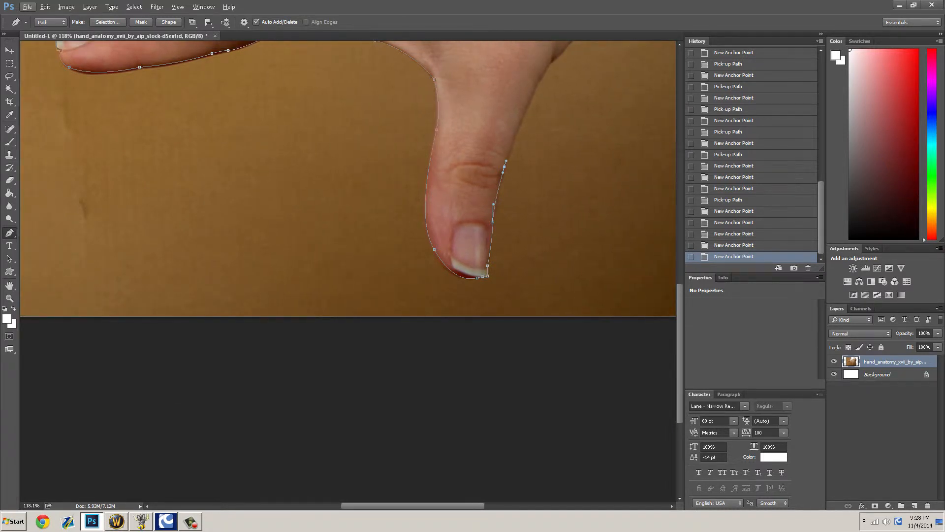
{"action": "scroll", "coordinate": [506, 178], "scroll_direction": "right", "scroll_amount": 4}
{"action": "scroll", "coordinate": [505, 178], "scroll_direction": "left", "scroll_amount": 2}
{"action": "scroll", "coordinate": [505, 178], "scroll_direction": "right", "scroll_amount": 2}
{"action": "scroll", "coordinate": [505, 178], "scroll_direction": "left", "scroll_amount": 1}
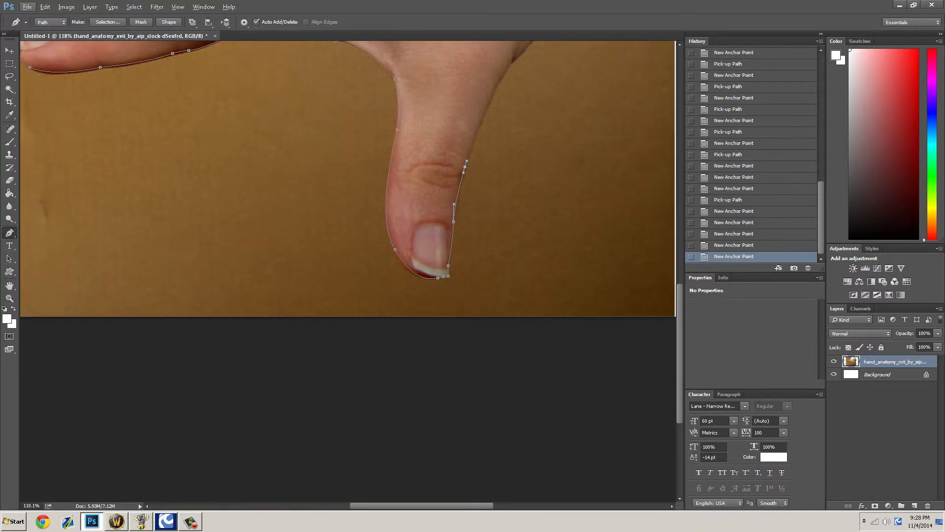
{"action": "scroll", "coordinate": [506, 178], "scroll_direction": "right", "scroll_amount": 3}
{"action": "scroll", "coordinate": [505, 178], "scroll_direction": "left", "scroll_amount": 3}
{"action": "scroll", "coordinate": [506, 178], "scroll_direction": "right", "scroll_amount": 2}
{"action": "scroll", "coordinate": [506, 178], "scroll_direction": "left", "scroll_amount": 5}
{"action": "scroll", "coordinate": [506, 177], "scroll_direction": "right", "scroll_amount": 3}
{"action": "scroll", "coordinate": [505, 178], "scroll_direction": "down", "scroll_amount": 3}
Step: Trace the thumb's outer edge from the knuckle to its base where the heel of the hand begins, ending in a corner
{"action": "scroll", "coordinate": [505, 178], "scroll_direction": "up", "scroll_amount": 4}
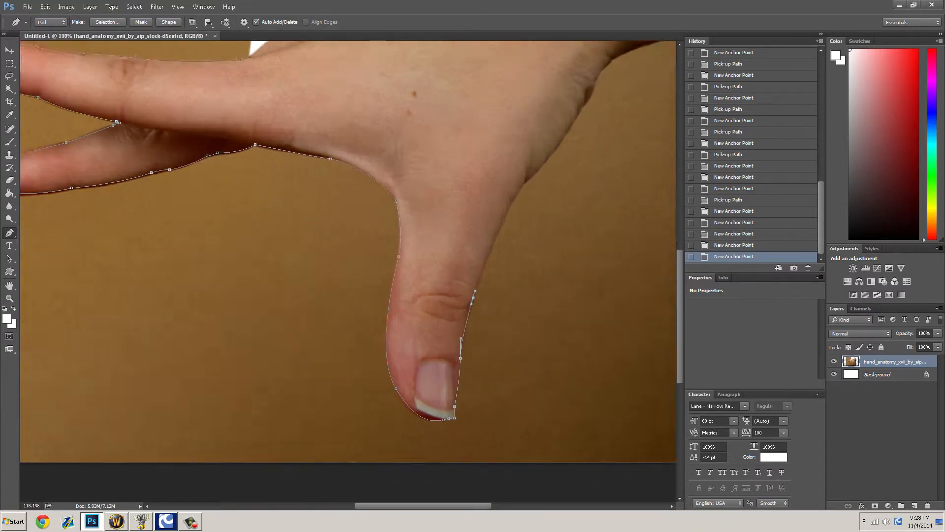
{"action": "scroll", "coordinate": [506, 178], "scroll_direction": "down", "scroll_amount": 2}
{"action": "scroll", "coordinate": [505, 177], "scroll_direction": "up", "scroll_amount": 4}
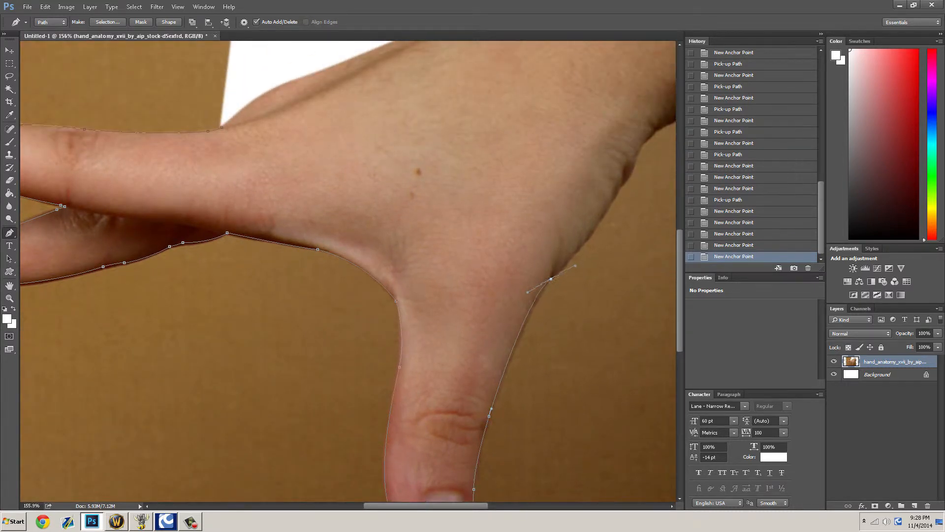
{"action": "left_click_drag", "start_coordinate": [550, 277], "coordinate": [583, 227]}
{"action": "scroll", "coordinate": [583, 227], "scroll_direction": "up", "scroll_amount": 1}
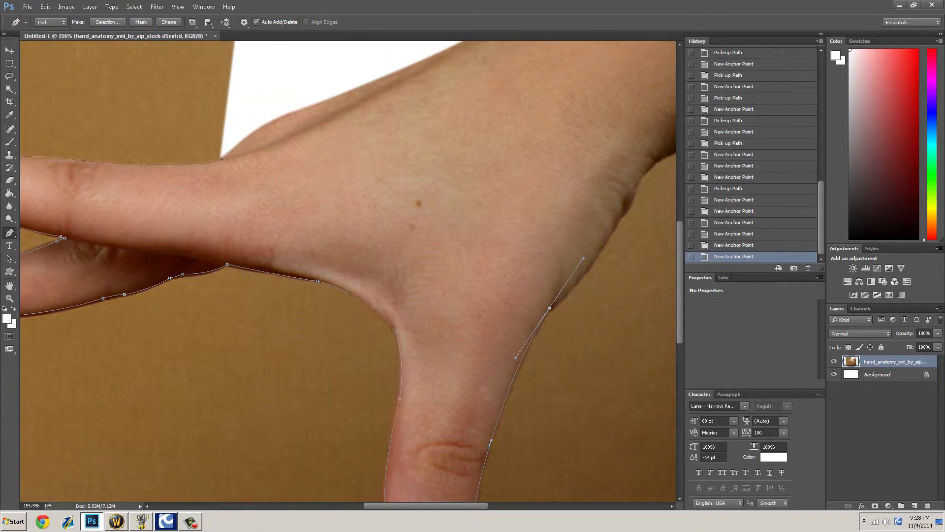
{"action": "left_click", "coordinate": [550, 308], "text": "alt"}
Step: Trace the heel of the hand up to just before the skin fold at the wrist, removing the outgoing handle
{"action": "scroll", "coordinate": [550, 309], "scroll_direction": "up", "scroll_amount": 2}
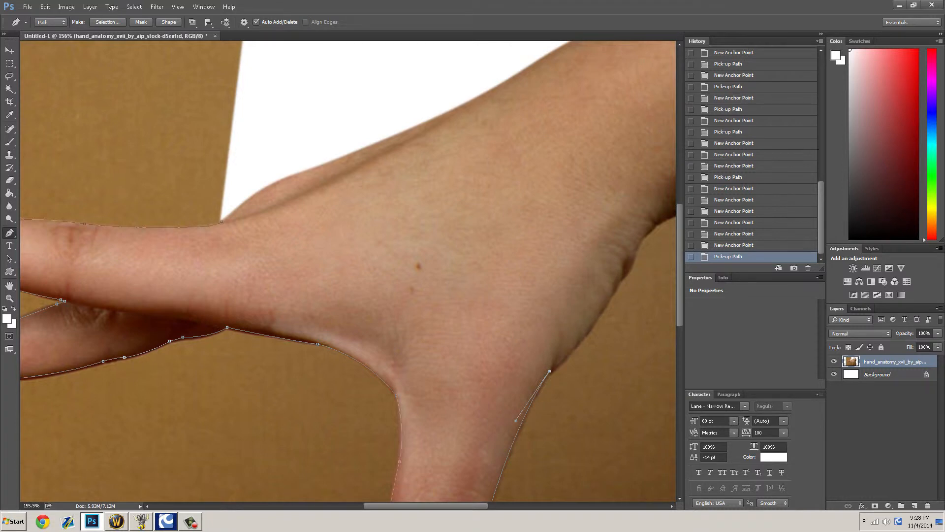
{"action": "left_click_drag", "start_coordinate": [619, 279], "coordinate": [658, 208]}
{"action": "left_click", "coordinate": [619, 278], "text": "alt"}
{"action": "scroll", "coordinate": [619, 278], "scroll_direction": "up", "scroll_amount": 3}
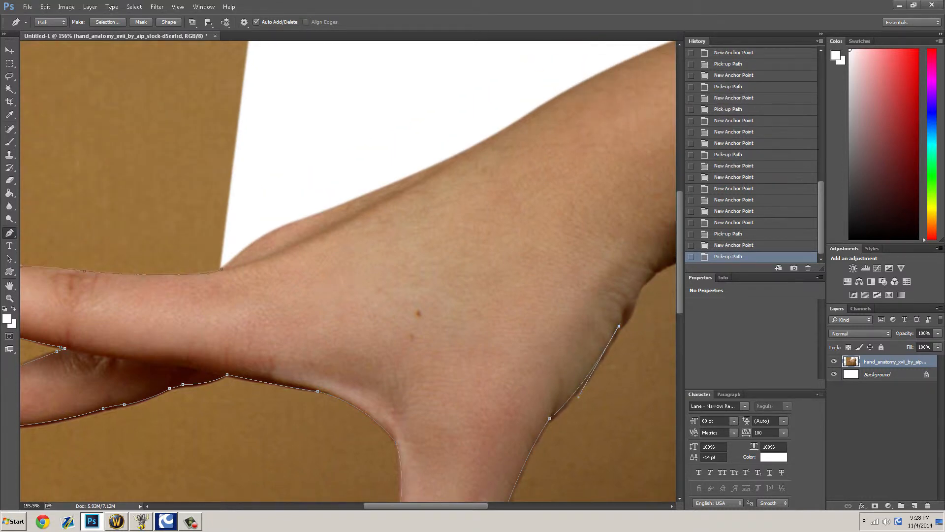
{"action": "scroll", "coordinate": [619, 279], "scroll_direction": "right", "scroll_amount": 10}
{"action": "scroll", "coordinate": [515, 262], "scroll_direction": "down", "scroll_amount": 5}
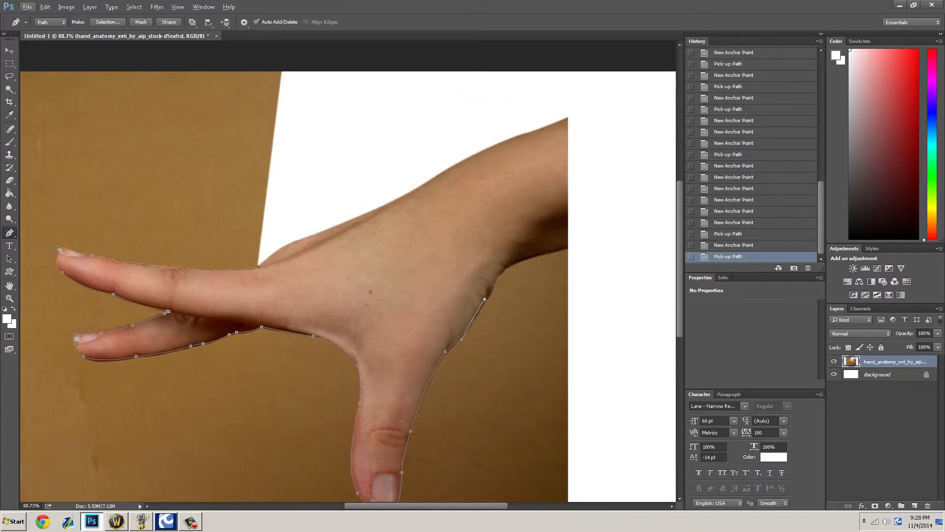
{"action": "scroll", "coordinate": [490, 283], "scroll_direction": "up", "scroll_amount": 4}
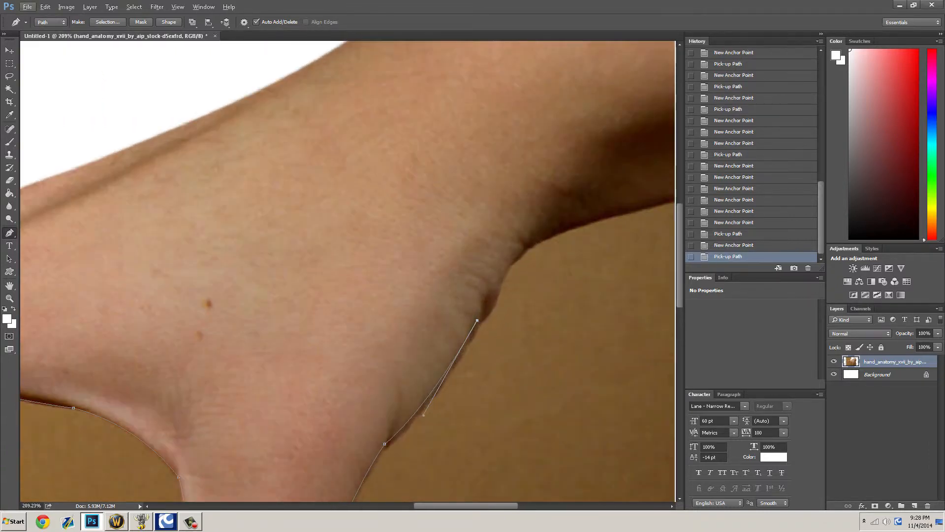
{"action": "left_click_drag", "start_coordinate": [497, 284], "coordinate": [500, 257]}
{"action": "key", "text": "ctrl+z"}
{"action": "key", "text": "ctrl+z"}
{"action": "key", "text": "ctrl+z"}
Step: Move the last anchor slightly down along the heel of the hand and adjust its handle to fit the curve to the skin
{"action": "left_click_drag", "start_coordinate": [477, 320], "coordinate": [476, 329]}
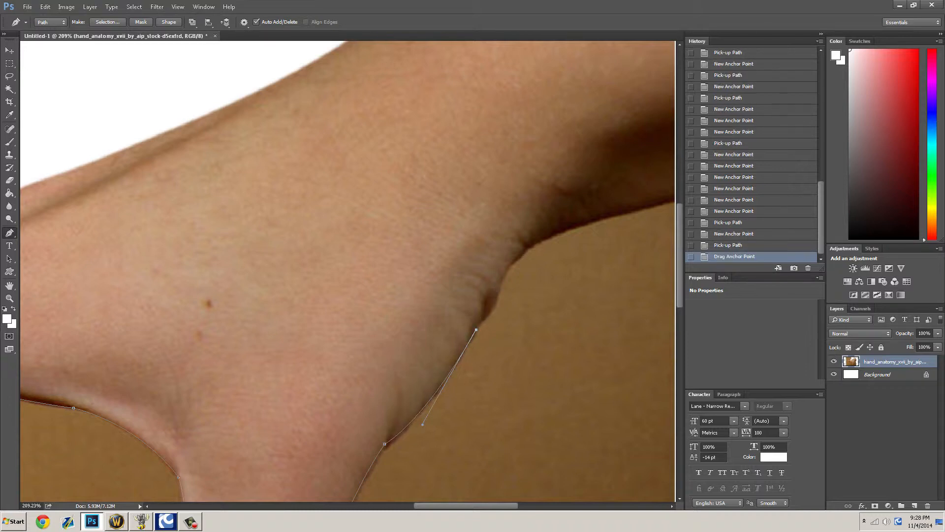
{"action": "left_click_drag", "start_coordinate": [423, 424], "coordinate": [410, 429]}
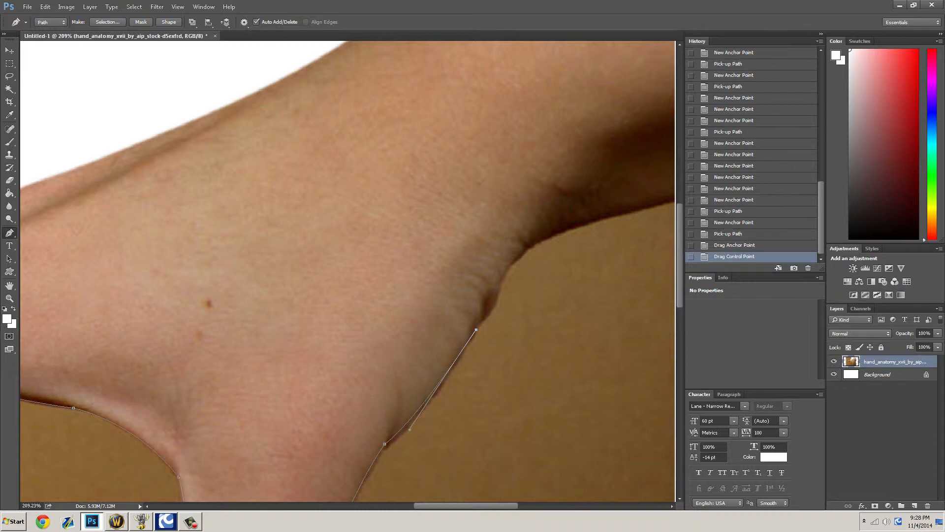
{"action": "key", "text": "alt"}
Step: Trace around the skin fold at the wrist and along the forearm's underside to just beyond the photo's edge
{"action": "left_click_drag", "start_coordinate": [499, 285], "coordinate": [502, 258]}
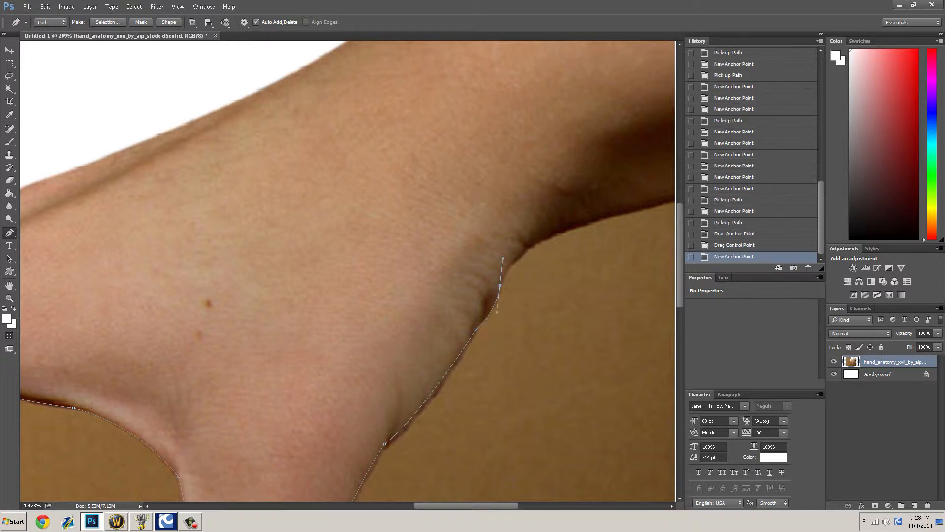
{"action": "left_click_drag", "start_coordinate": [561, 231], "coordinate": [574, 229]}
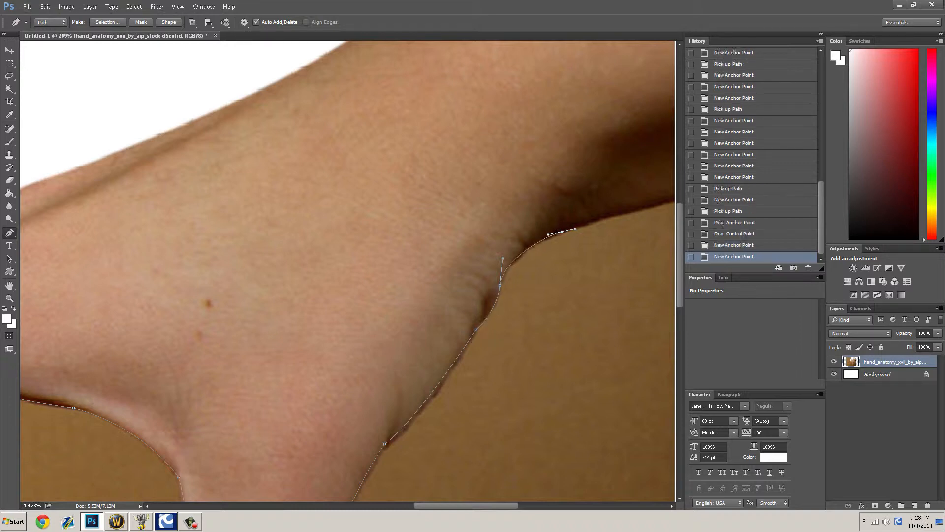
{"action": "scroll", "coordinate": [586, 218], "scroll_direction": "down", "scroll_amount": 3}
{"action": "scroll", "coordinate": [348, 271], "scroll_direction": "right", "scroll_amount": 2}
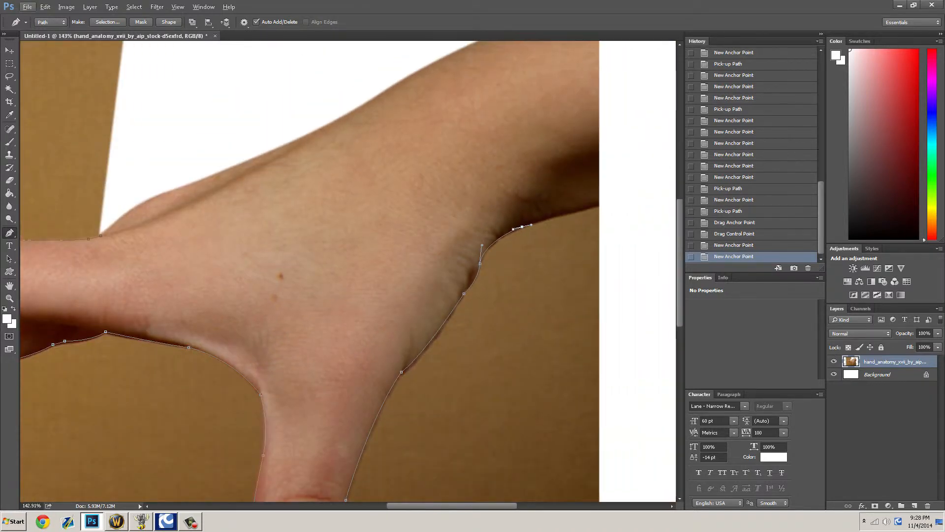
{"action": "left_click", "coordinate": [606, 204]}
Step: Loop the path around the outside of the canvas with straight segments and close it at the starting anchor on the upper finger's base
{"action": "scroll", "coordinate": [606, 204], "scroll_direction": "down", "scroll_amount": 5}
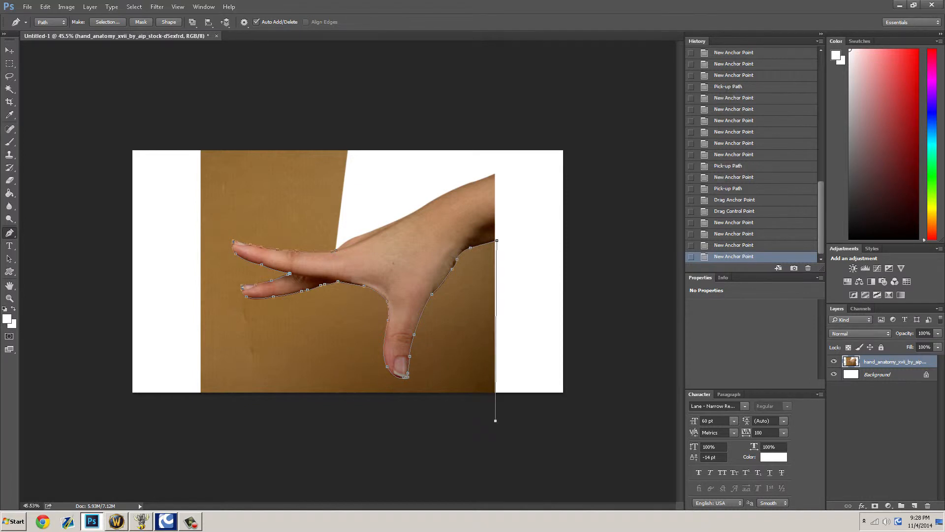
{"action": "left_click", "coordinate": [525, 432]}
{"action": "left_click", "coordinate": [71, 422]}
{"action": "left_click", "coordinate": [147, 112]}
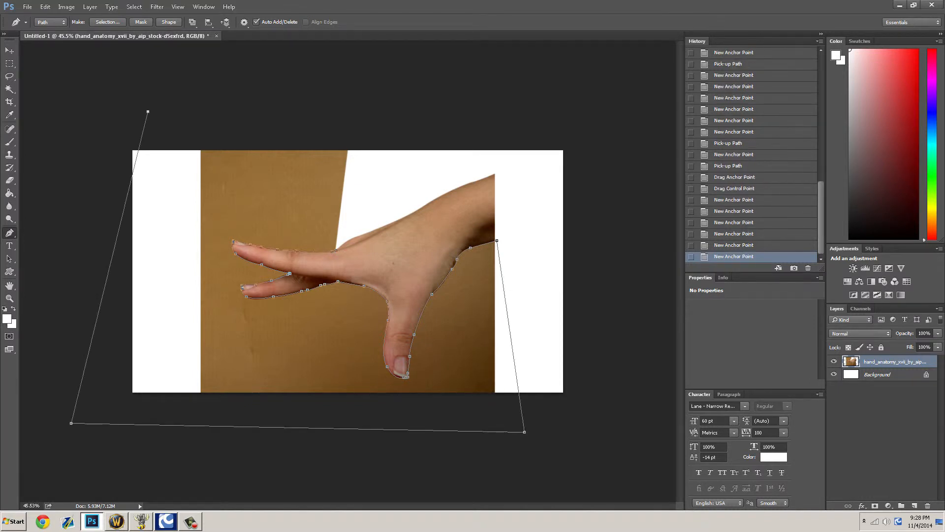
{"action": "left_click", "coordinate": [343, 95]}
{"action": "left_click", "coordinate": [522, 129]}
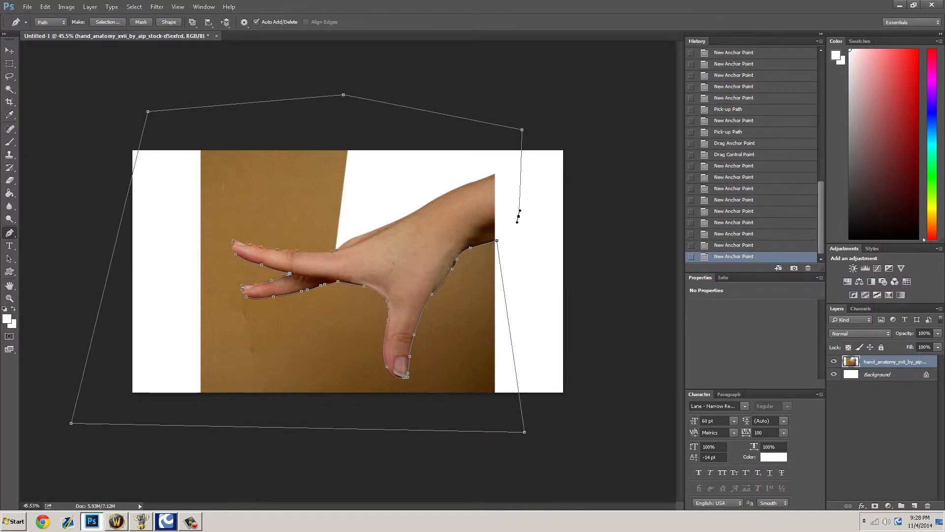
{"action": "key", "text": "ctrl+z"}
{"action": "key", "text": "ctrl+z"}
{"action": "key", "text": "ctrl+z"}
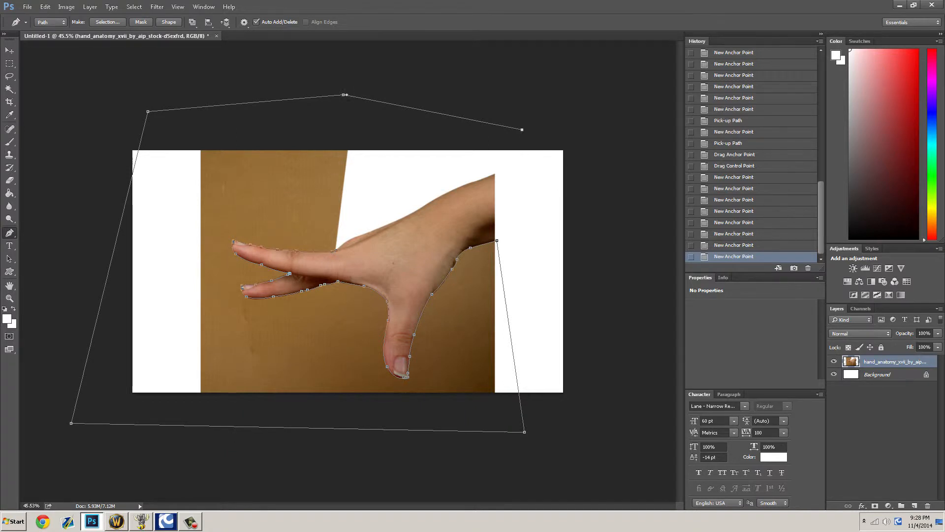
{"action": "left_click", "coordinate": [335, 250]}
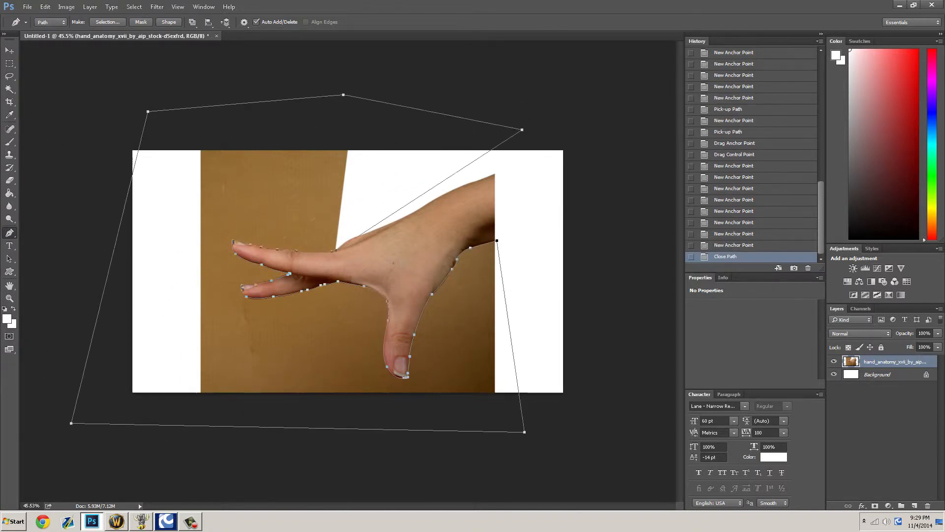
Step: Convert the closed path around the hand to a new anti-aliased selection, delete the background inside it and deselect
{"action": "right_click", "coordinate": [369, 197]}
{"action": "key", "text": "Return"}
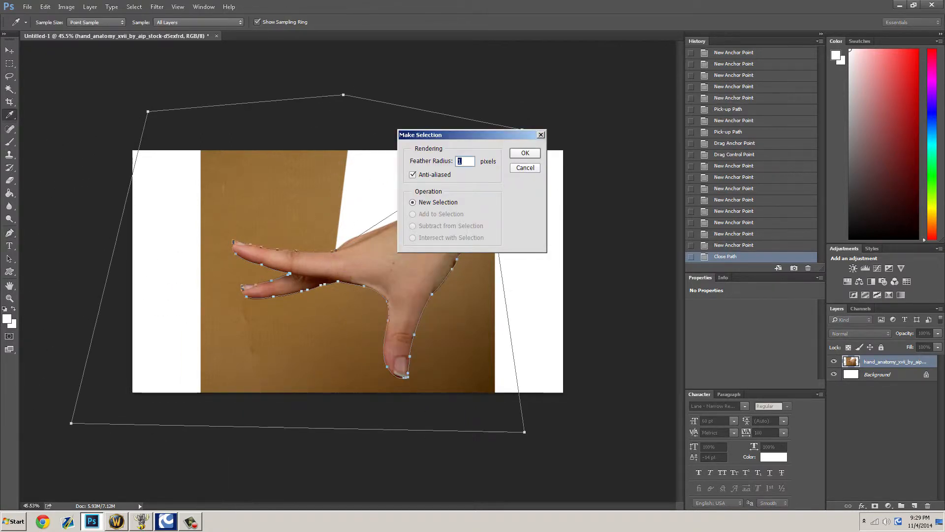
{"action": "key", "text": "Return"}
{"action": "key", "text": "Delete"}
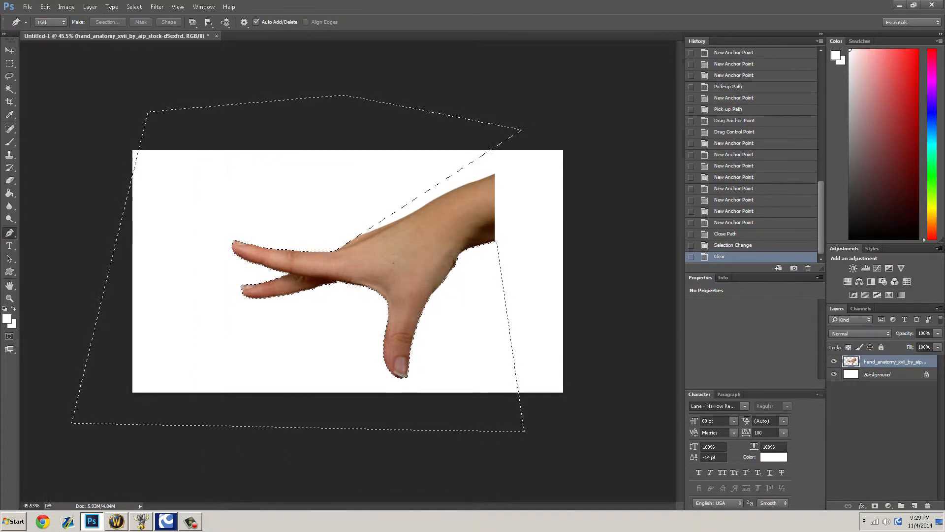
{"action": "key", "text": "ctrl+d"}
{"action": "key", "text": "ctrl+minus"}
{"action": "key", "text": "ctrl+plus"}
{"action": "key", "text": "ctrl+plus"}
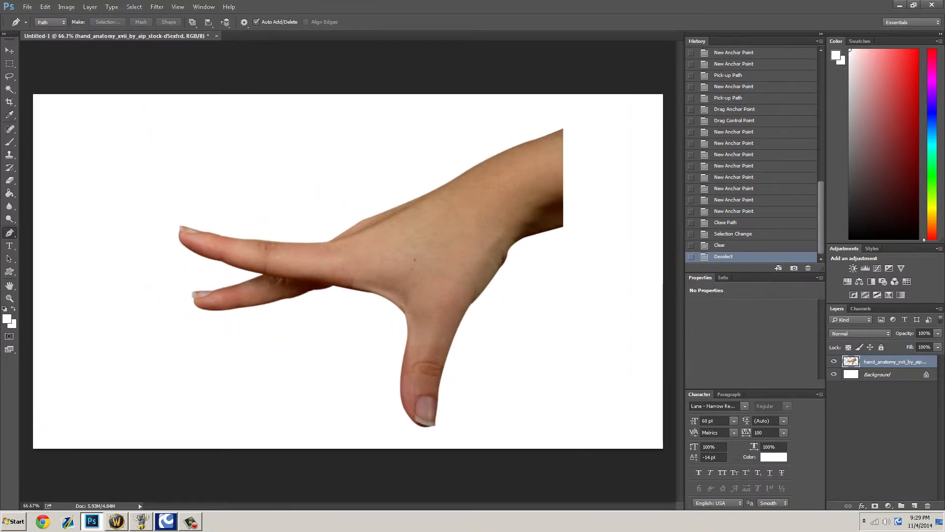
{"action": "scroll", "coordinate": [526, 255], "scroll_direction": "up", "scroll_amount": 11}
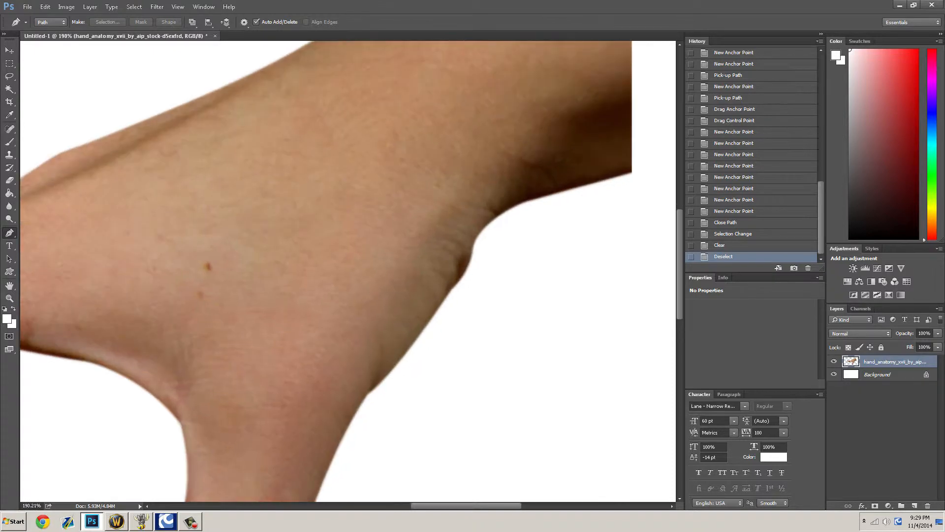
{"action": "scroll", "coordinate": [528, 255], "scroll_direction": "down", "scroll_amount": 11}
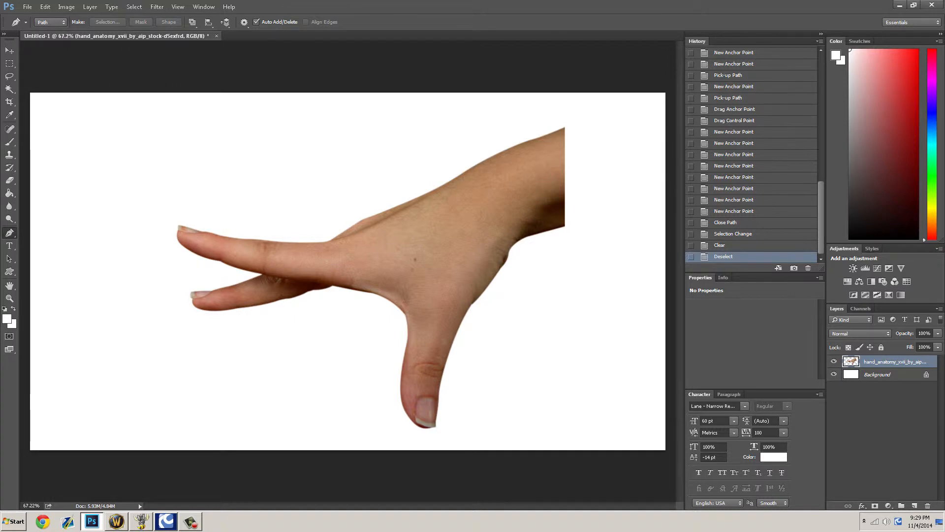
{"action": "key", "text": "ctrl+a"}
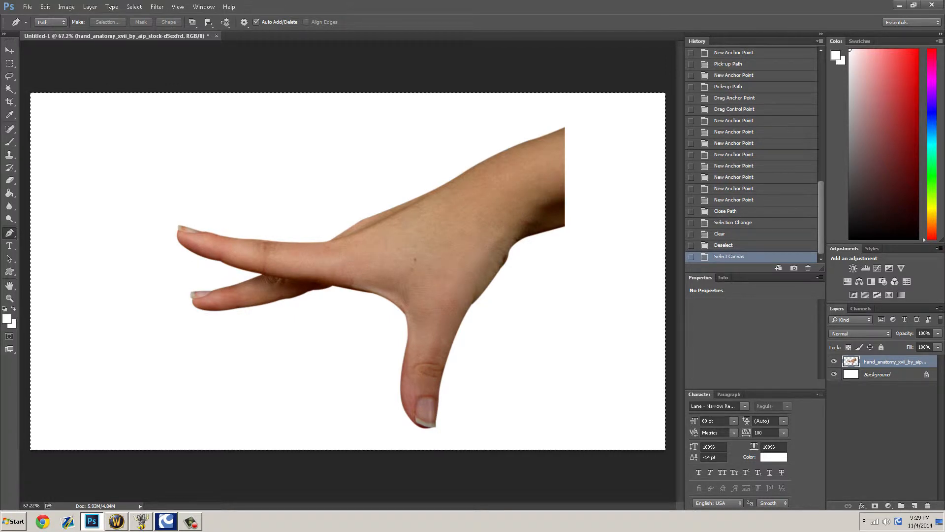
{"action": "key", "text": "ctrl+t"}
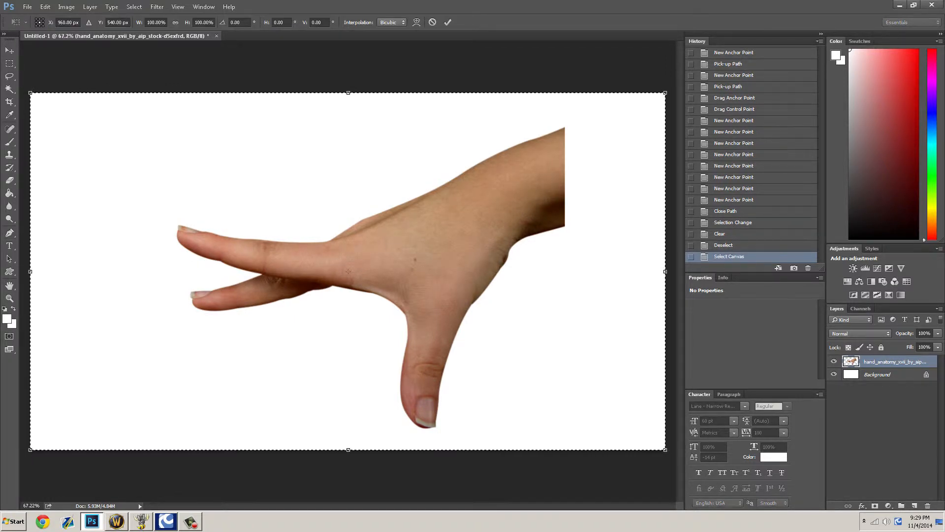
{"action": "key", "text": "Escape"}
{"action": "key", "text": "p"}
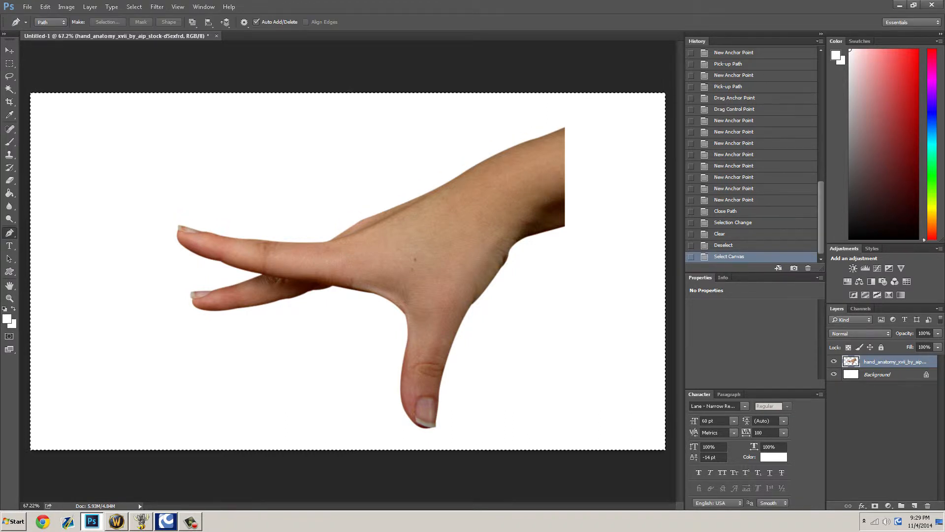
{"action": "key", "text": "ctrl+d"}
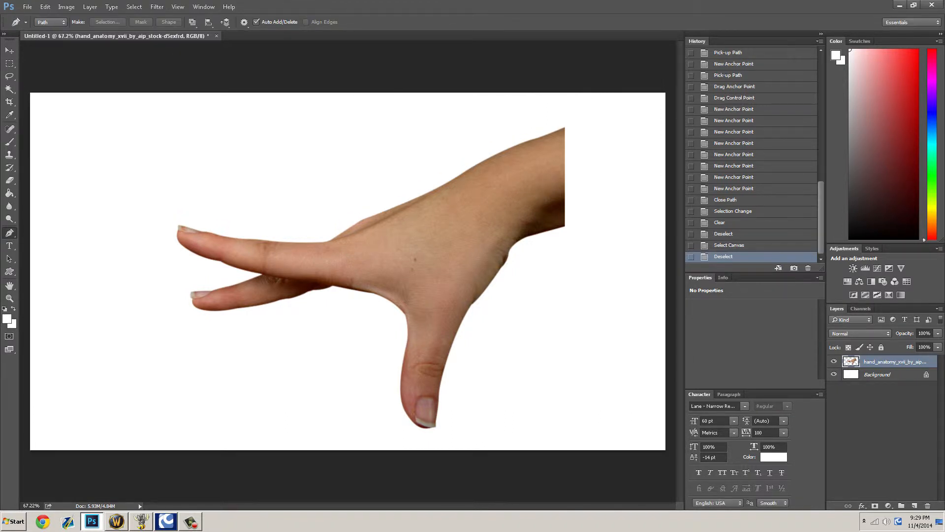
Step: Move the cut-out hand toward the canvas's lower-left area with Free Transform
{"action": "key", "text": "ctrl+t"}
{"action": "left_click_drag", "start_coordinate": [407, 219], "coordinate": [363, 142]}
{"action": "left_click_drag", "start_coordinate": [350, 226], "coordinate": [246, 312]}
{"action": "key", "text": "Return"}
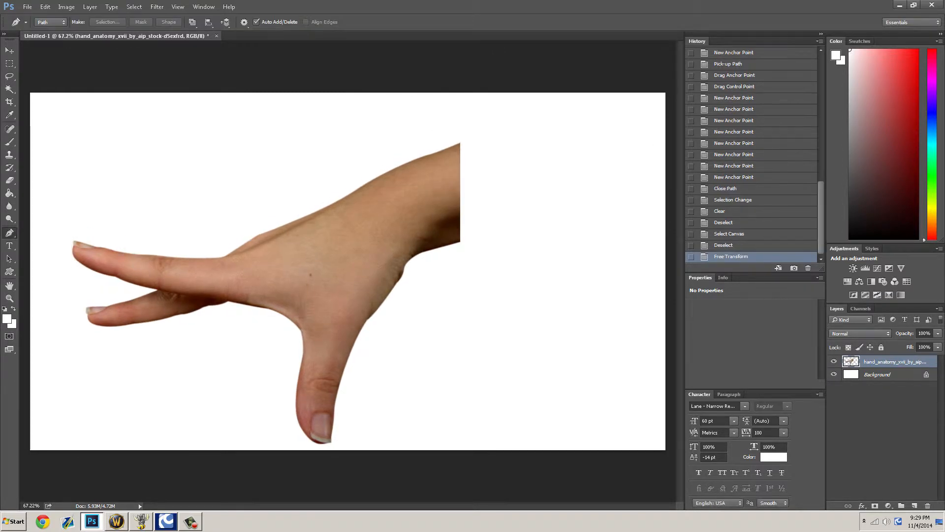
{"action": "left_click", "coordinate": [45, 6]}
{"action": "left_click", "coordinate": [61, 19]}
{"action": "left_click", "coordinate": [59, 21]}
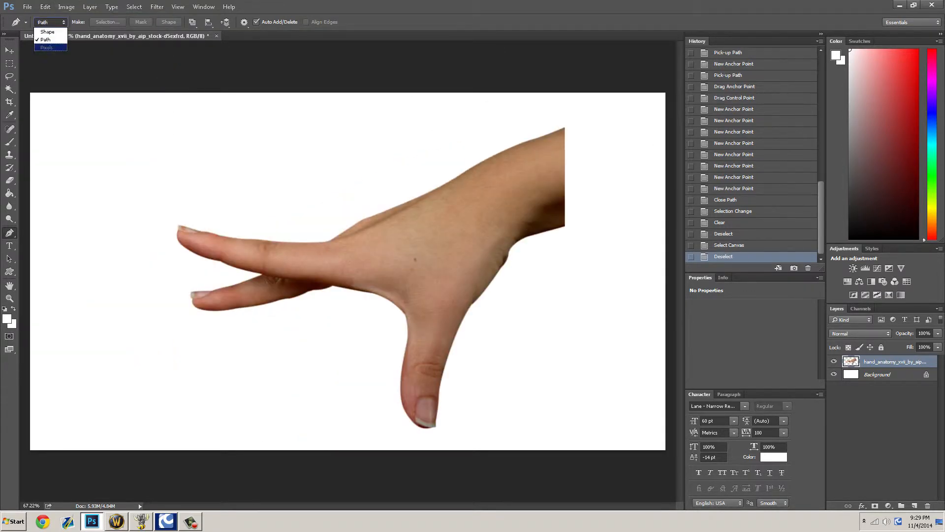
{"action": "key", "text": "Escape"}
{"action": "key", "text": "ctrl+z"}
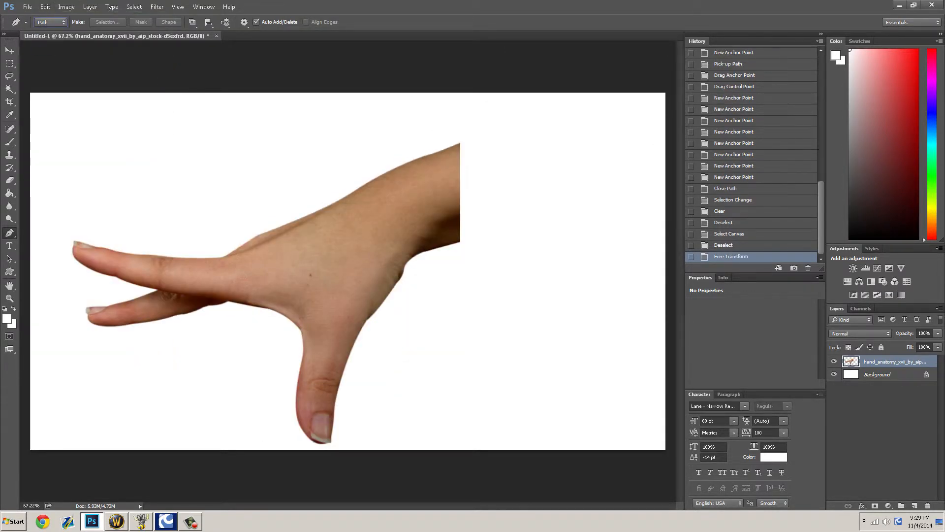
Step: Create a new document with the default settings and convert its Background into the regular layer Layer 0
{"action": "key", "text": "ctrl+n"}
{"action": "key", "text": "Return"}
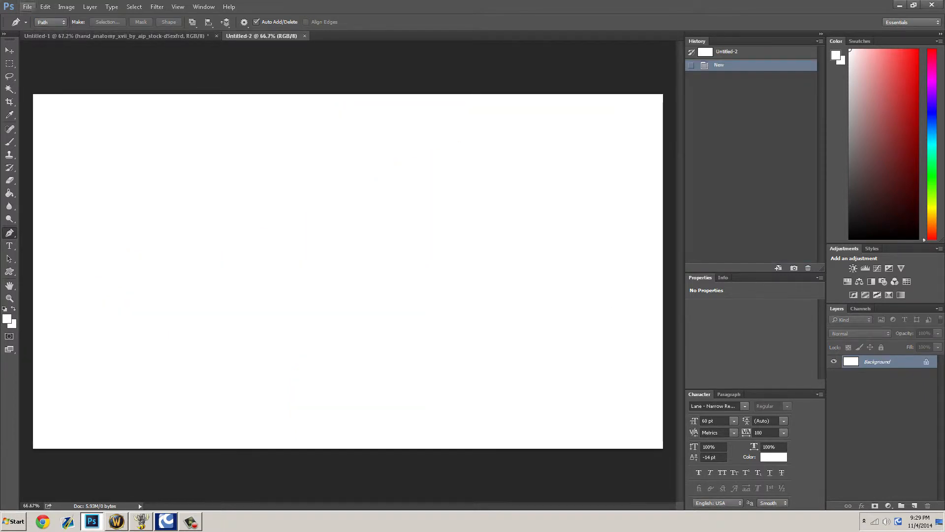
{"action": "left_click", "coordinate": [27, 7]}
{"action": "key", "text": "Escape"}
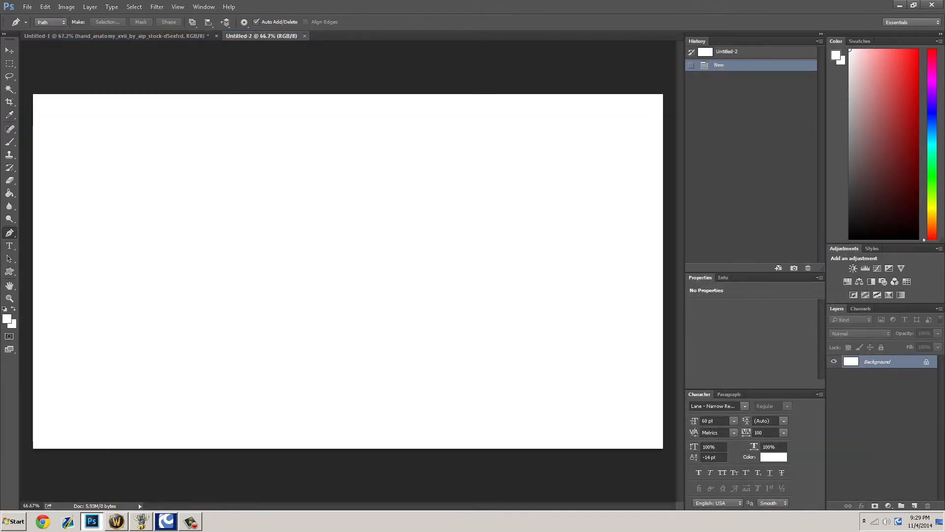
{"action": "double_click", "coordinate": [877, 361]}
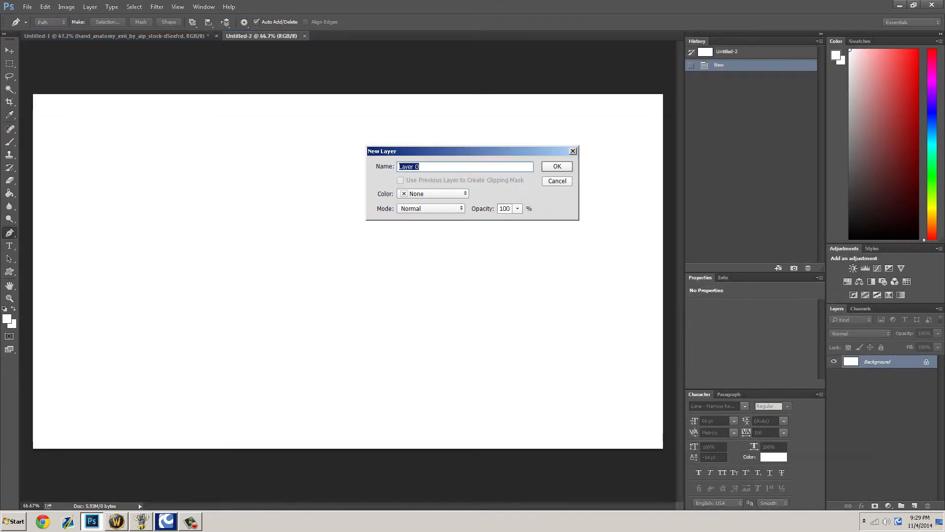
{"action": "key", "text": "Return"}
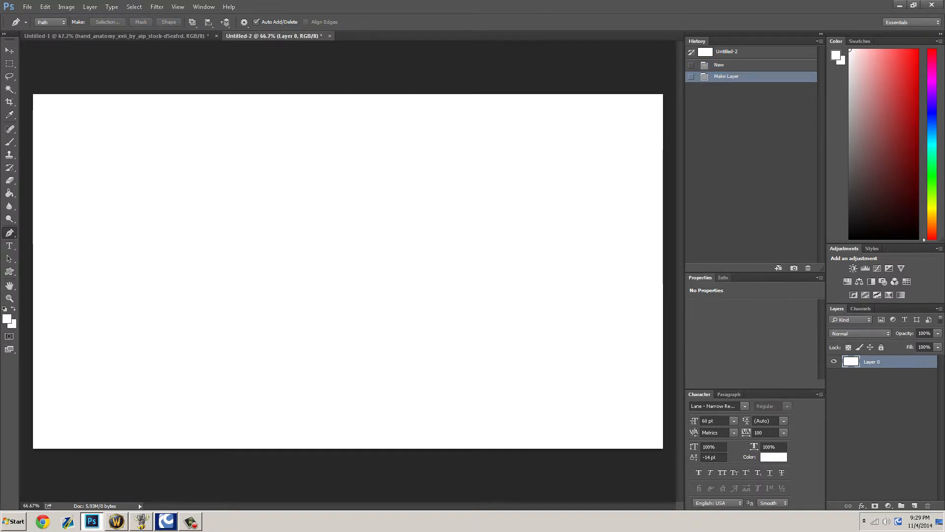
Step: Place the image 3 from the Models folder as an embedded object and scale it to about 313% to cover the canvas
{"action": "left_click", "coordinate": [27, 7]}
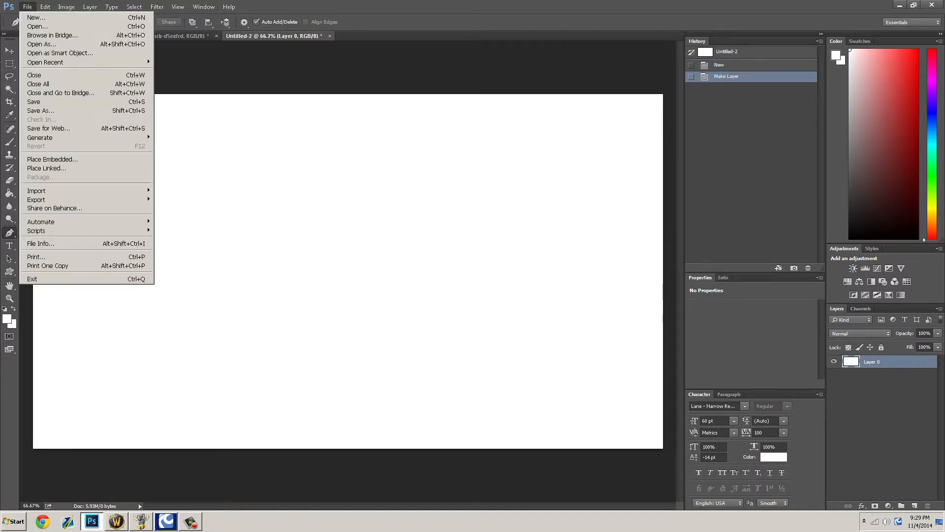
{"action": "left_click", "coordinate": [52, 159]}
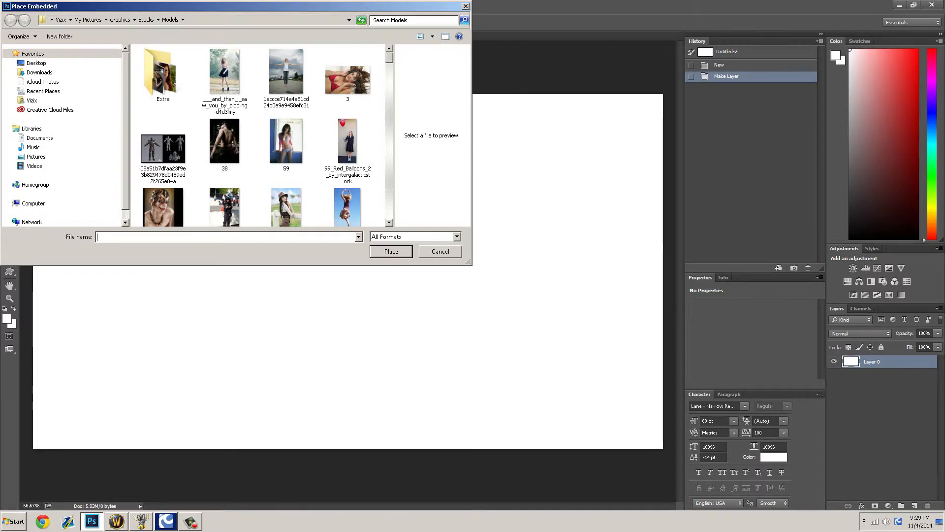
{"action": "scroll", "coordinate": [288, 55], "scroll_direction": "down", "scroll_amount": 1}
{"action": "left_click", "coordinate": [347, 72]}
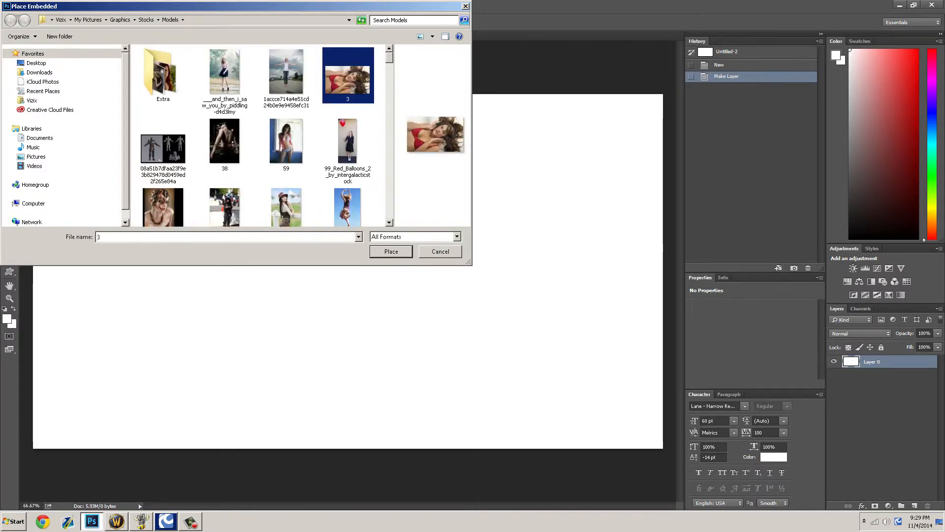
{"action": "left_click", "coordinate": [391, 252]}
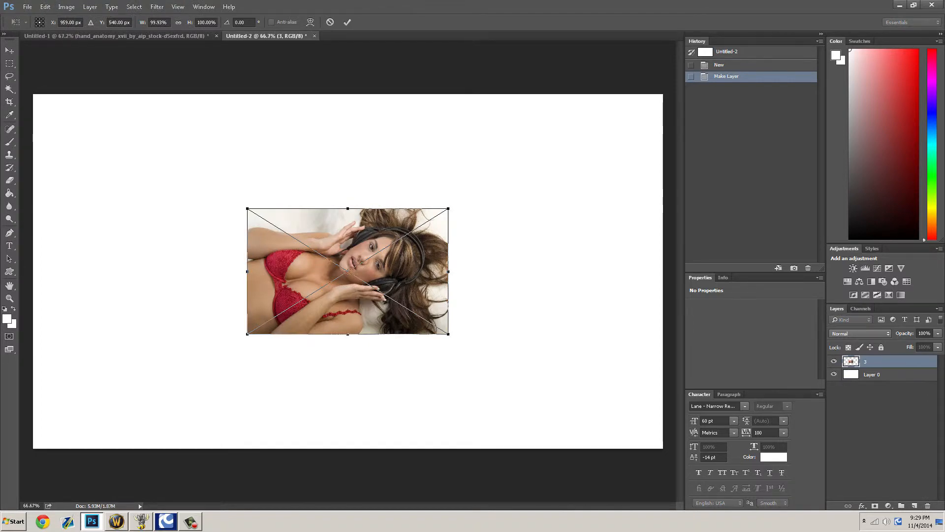
{"action": "left_click_drag", "start_coordinate": [448, 209], "coordinate": [663, 74]}
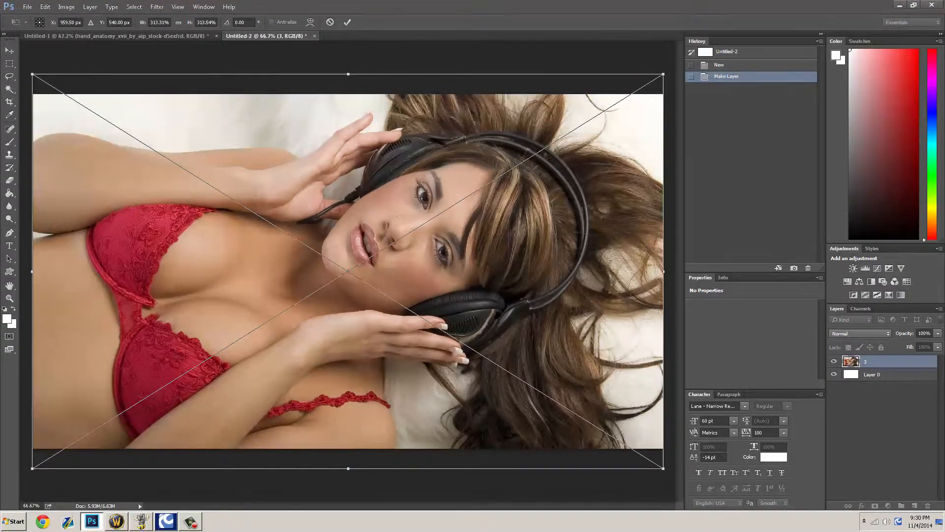
{"action": "key", "text": "Return"}
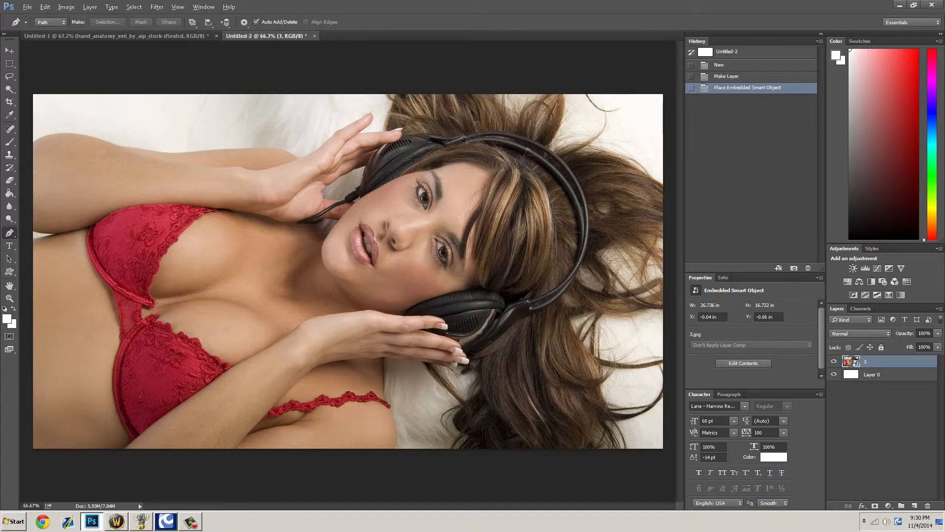
{"action": "scroll", "coordinate": [399, 215], "scroll_direction": "down", "scroll_amount": 2}
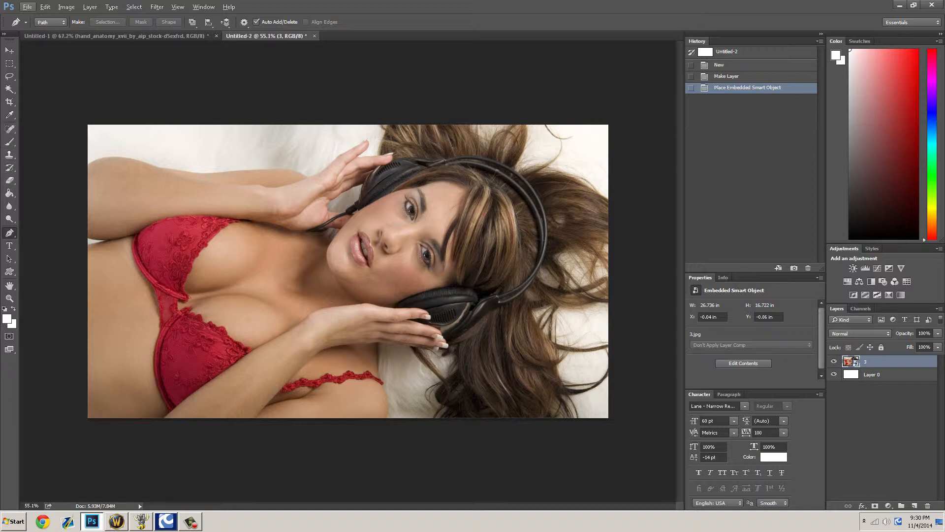
{"action": "scroll", "coordinate": [348, 272], "scroll_direction": "up", "scroll_amount": 1}
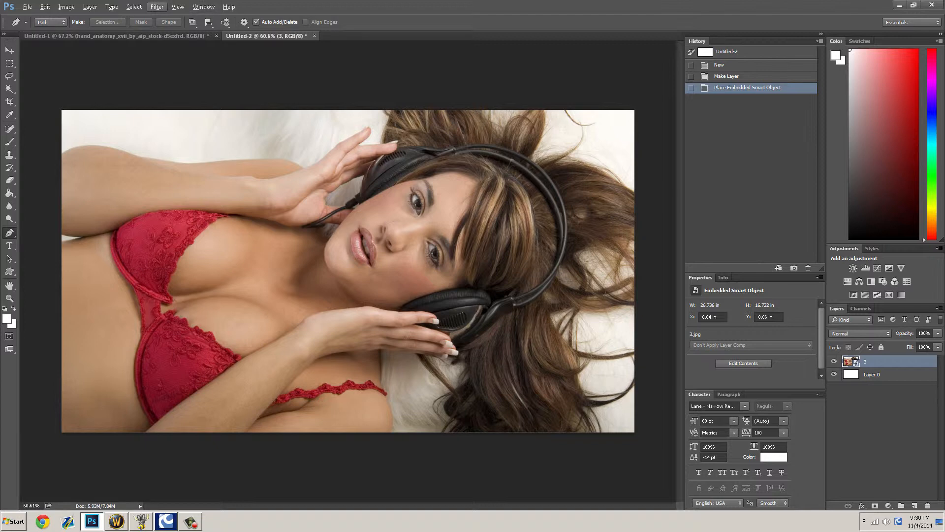
{"action": "left_click", "coordinate": [156, 7]}
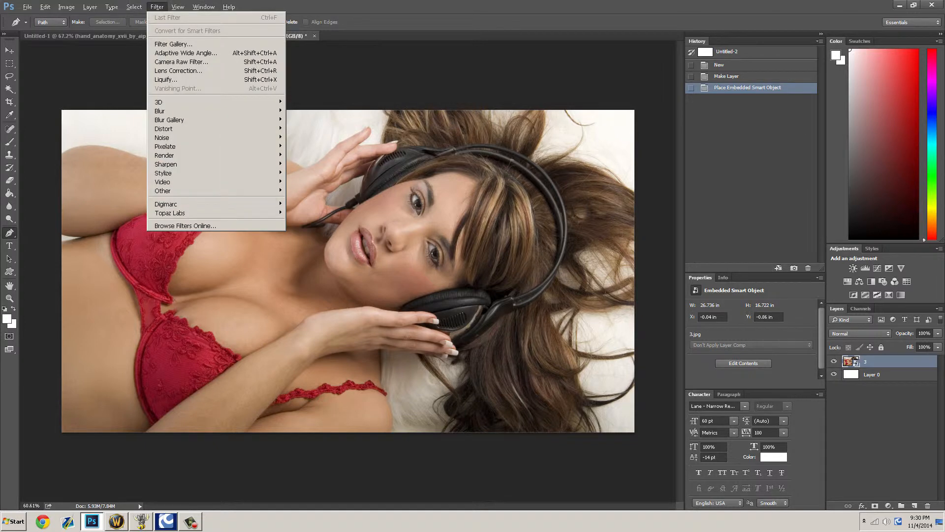
{"action": "left_click", "coordinate": [134, 6]}
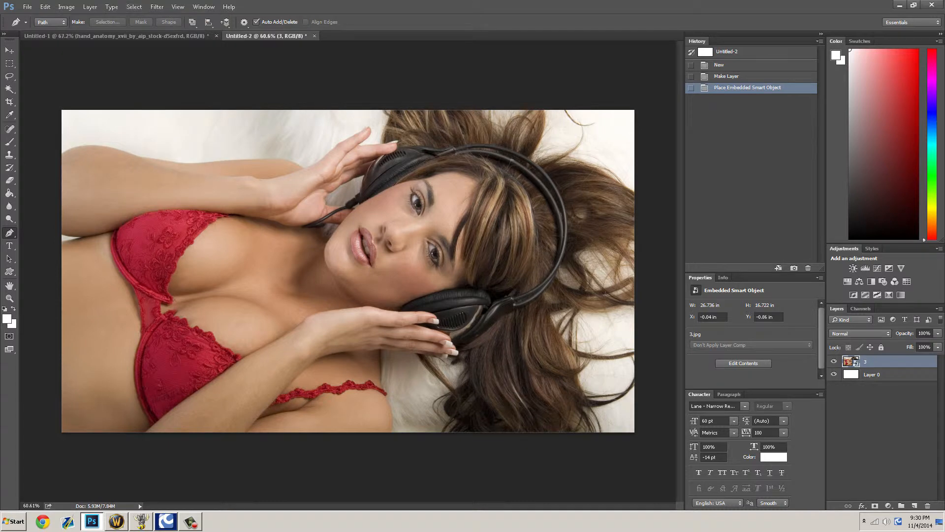
Step: Compare the photo's Red, Green and Blue channels individually for contrast between hair and background, ending on the Blue channel
{"action": "left_click", "coordinate": [860, 308]}
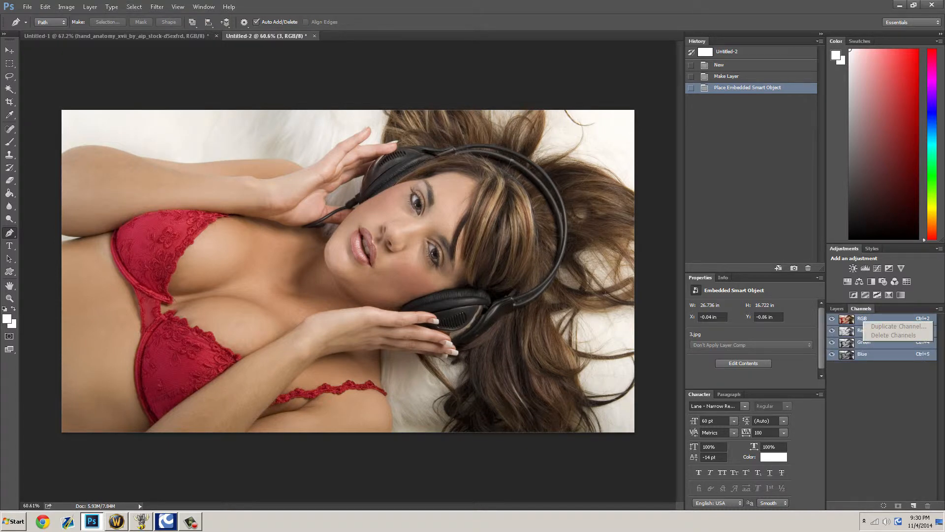
{"action": "left_click", "coordinate": [872, 342]}
{"action": "left_click", "coordinate": [871, 330]}
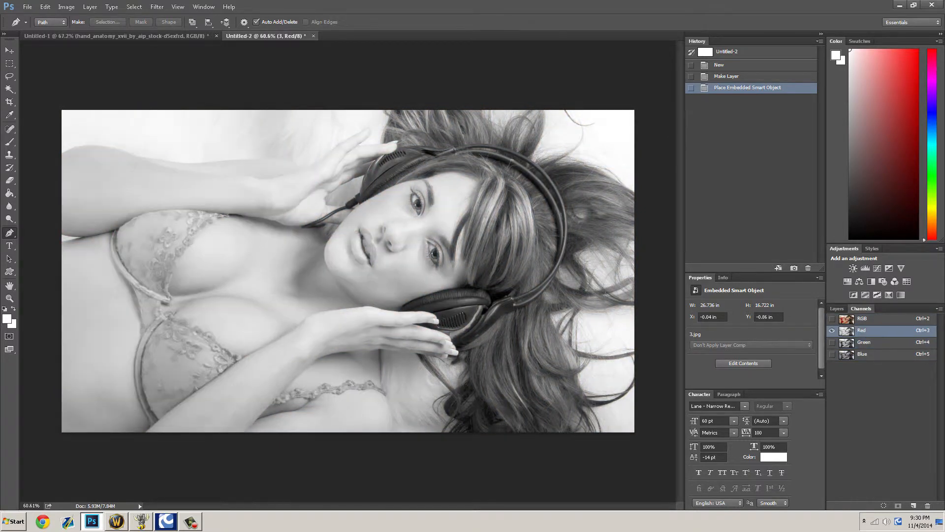
{"action": "left_click", "coordinate": [871, 342]}
{"action": "left_click", "coordinate": [871, 354]}
{"action": "left_click", "coordinate": [871, 342]}
{"action": "left_click", "coordinate": [872, 330]}
{"action": "left_click", "coordinate": [872, 342]}
{"action": "key", "text": "ctrl+5"}
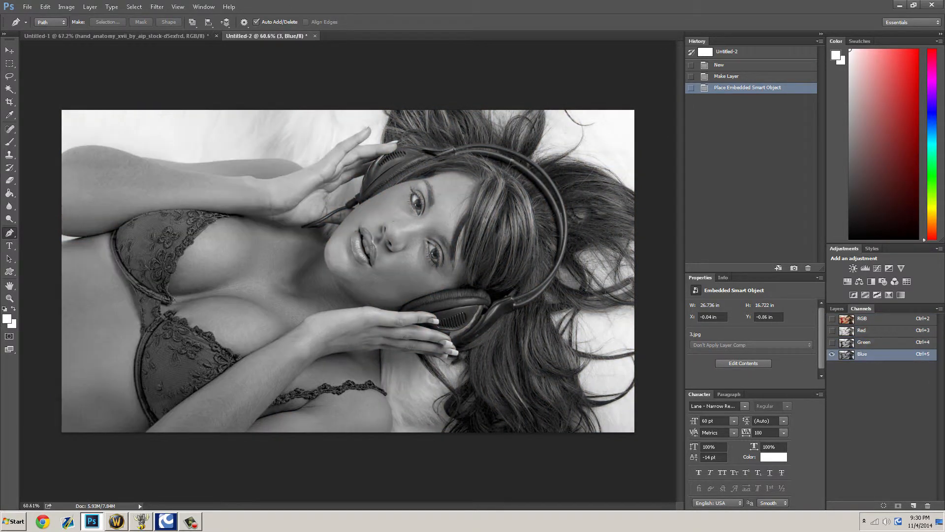
{"action": "key", "text": "ctrl+4"}
{"action": "key", "text": "ctrl+5"}
Step: Load the Blue channel as a selection repeatedly to build up its coverage, and deselect
{"action": "left_click", "coordinate": [846, 354], "text": "ctrl"}
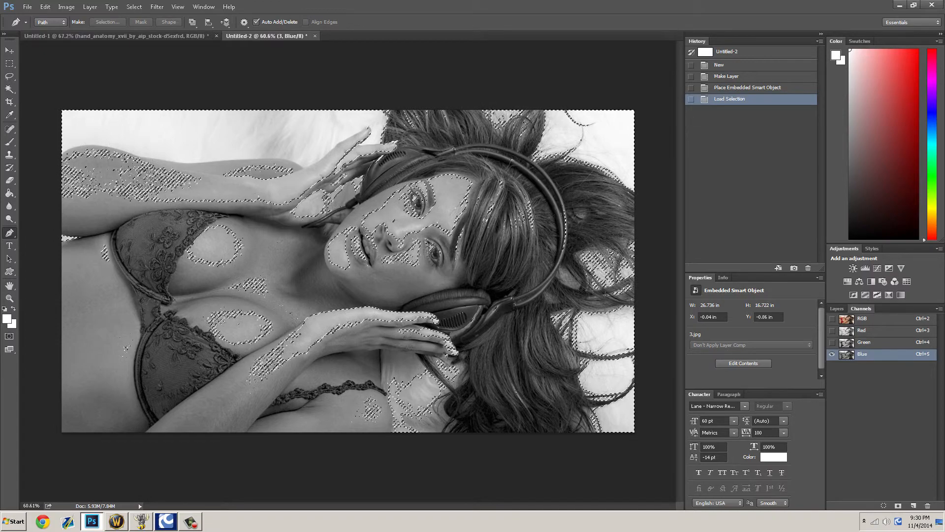
{"action": "left_click", "coordinate": [846, 354], "text": "ctrl"}
{"action": "left_click", "coordinate": [847, 354], "text": "ctrl"}
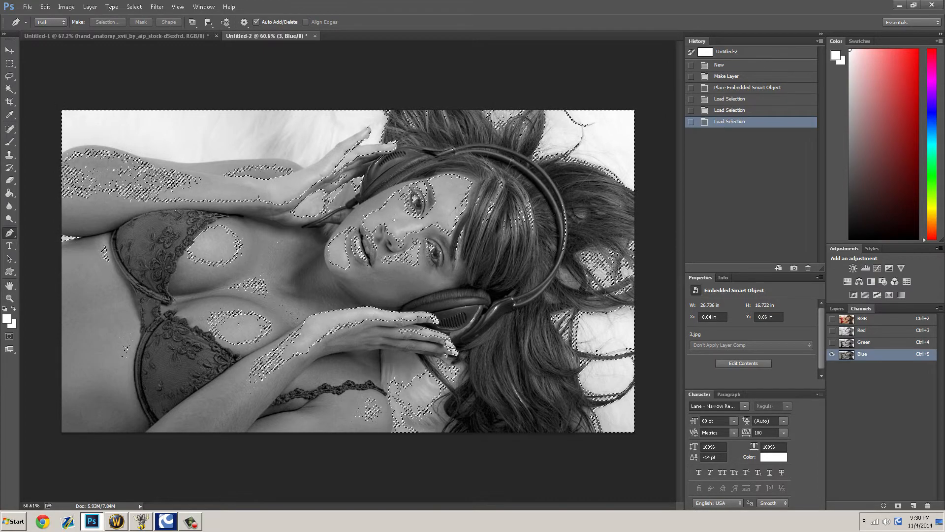
{"action": "left_click", "coordinate": [846, 354], "text": "ctrl"}
{"action": "left_click", "coordinate": [846, 354], "text": "ctrl"}
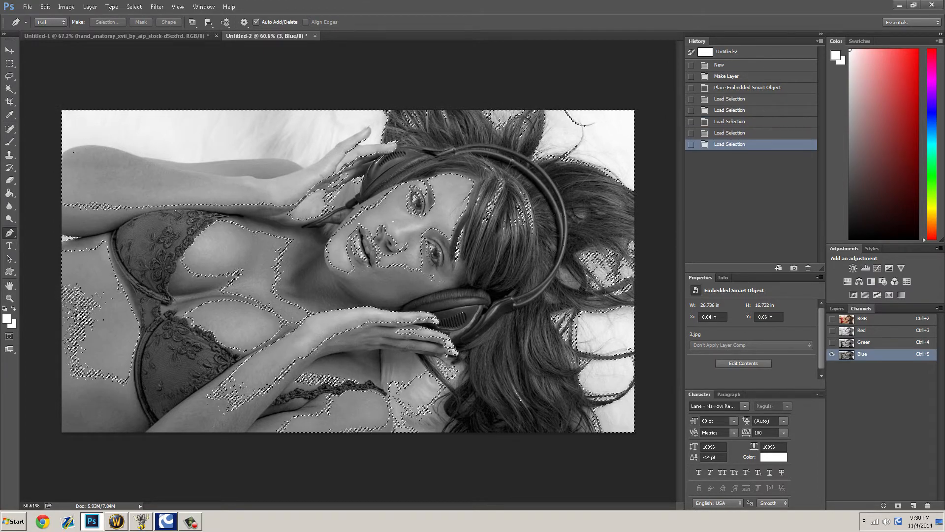
{"action": "left_click", "coordinate": [846, 354], "text": "ctrl"}
{"action": "left_click", "coordinate": [846, 354], "text": "ctrl"}
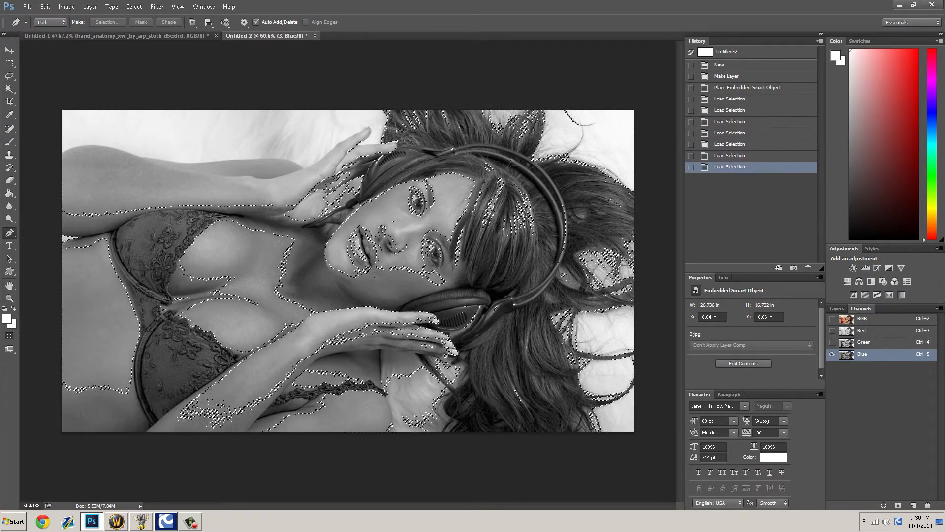
{"action": "left_click", "coordinate": [846, 354], "text": "ctrl"}
{"action": "left_click", "coordinate": [846, 354], "text": "ctrl"}
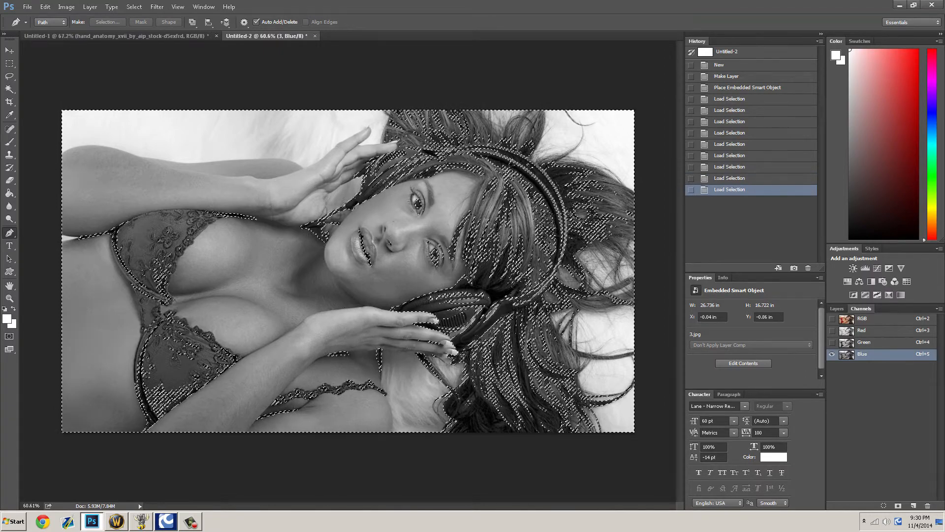
{"action": "left_click", "coordinate": [847, 354], "text": "ctrl"}
{"action": "key", "text": "ctrl+d"}
Step: Load the Blue channel as a selection and edit it in Quick Mask mode
{"action": "key", "text": "ctrl+shift+s"}
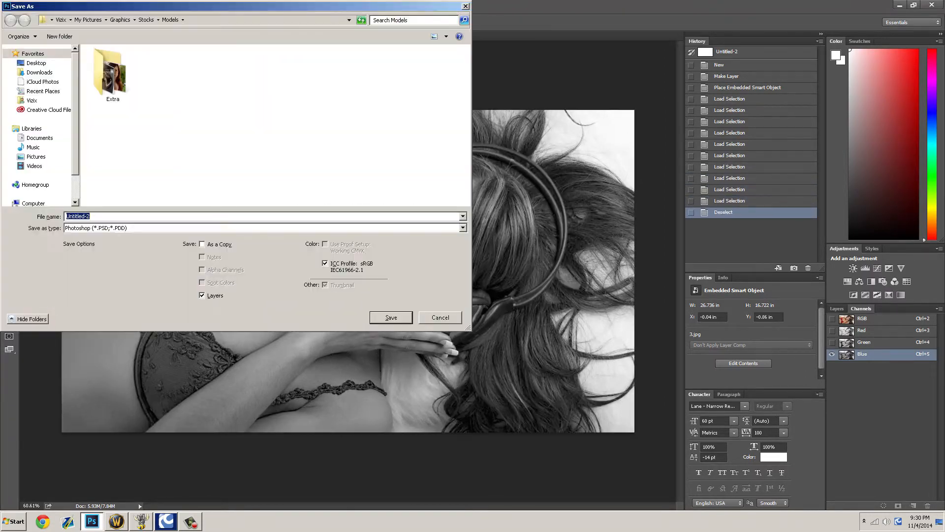
{"action": "key", "text": "Escape"}
{"action": "left_click", "coordinate": [847, 354], "text": "ctrl"}
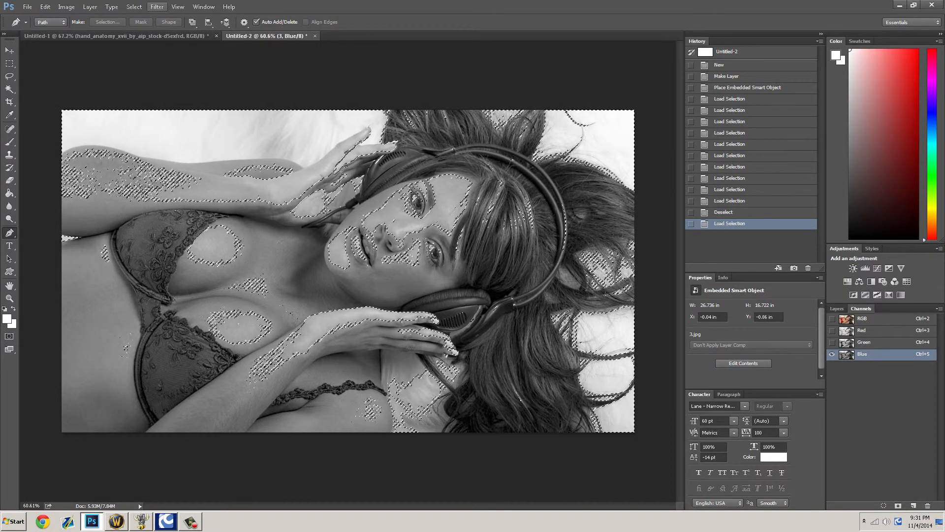
{"action": "left_click", "coordinate": [134, 7]}
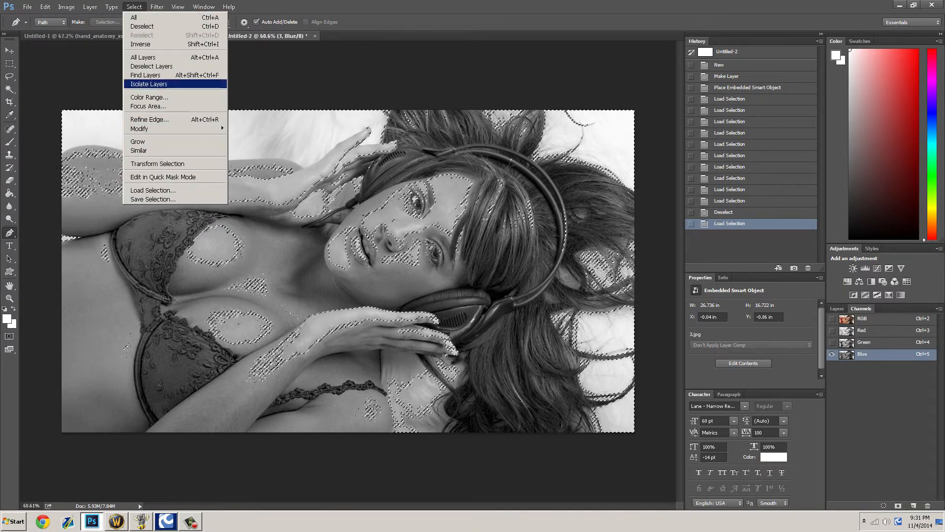
{"action": "left_click", "coordinate": [163, 177]}
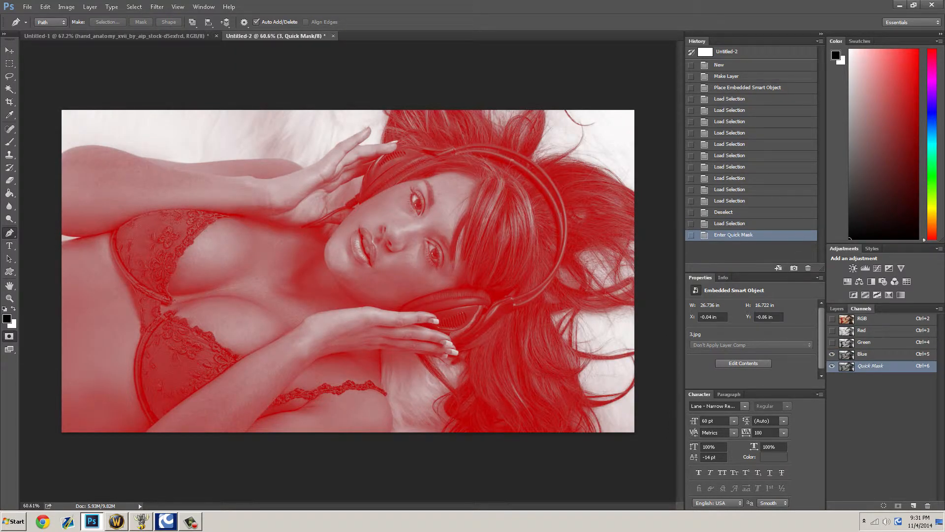
Step: Show the layers and choose the Brush tool with an enlarged soft tip at 0% hardness
{"action": "left_click", "coordinate": [836, 309]}
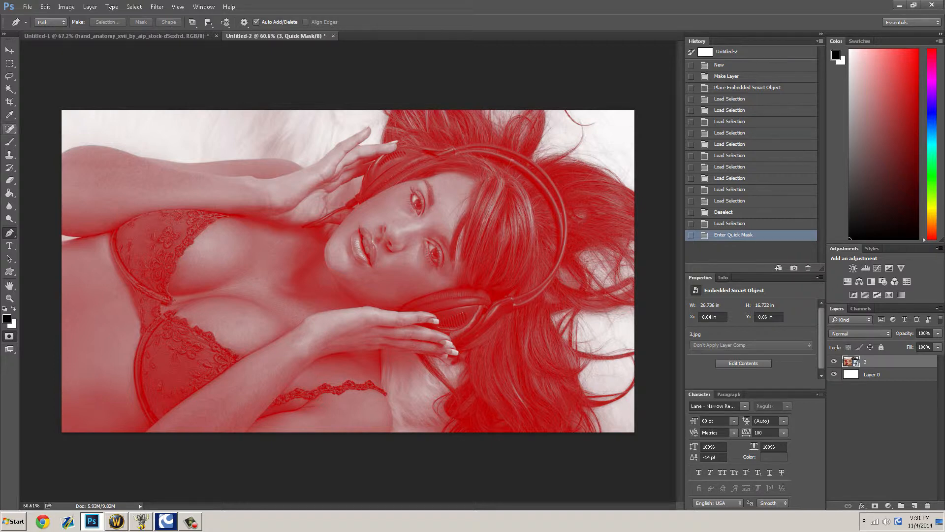
{"action": "key", "text": "b"}
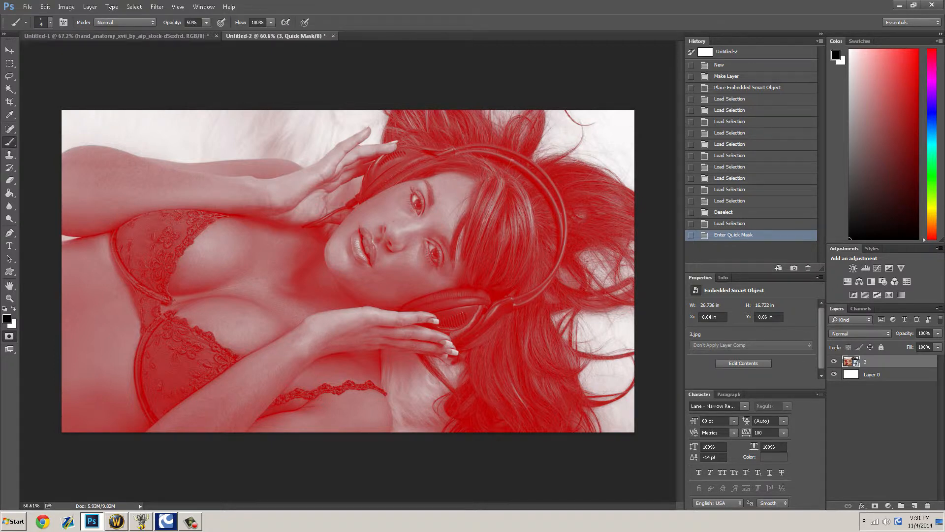
{"action": "left_click", "coordinate": [51, 23]}
{"action": "left_click_drag", "start_coordinate": [56, 53], "coordinate": [68, 52]}
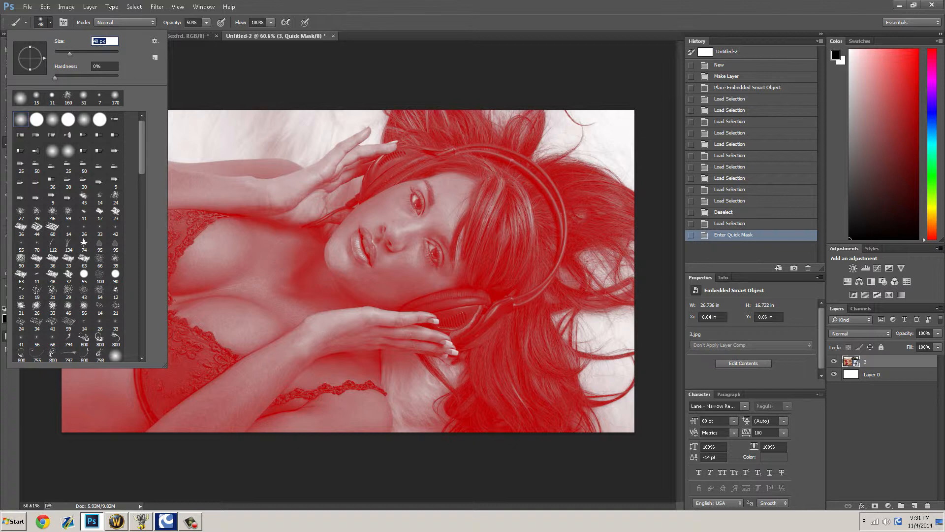
{"action": "key", "text": "Return"}
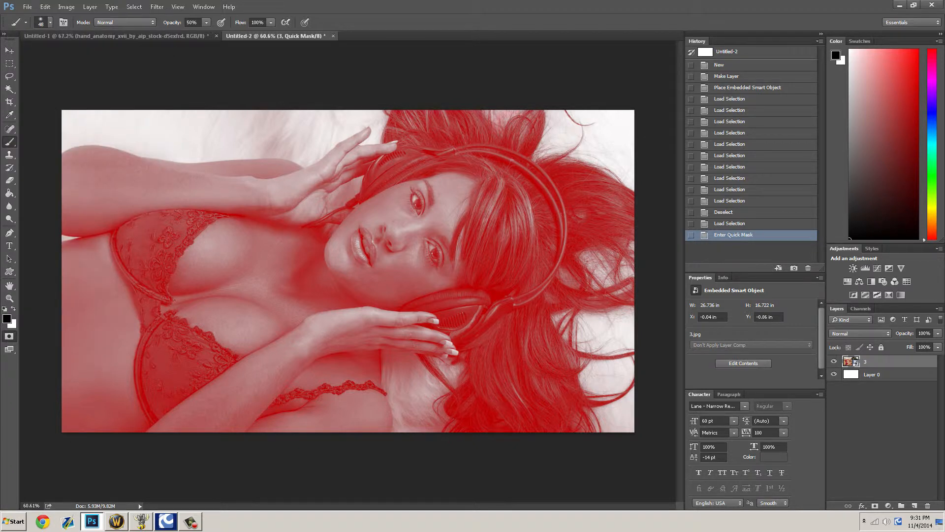
Step: Try brush strokes on the Quick Mask, and undo them together with the Quick Mask mode
{"action": "left_click", "coordinate": [348, 271]}
{"action": "key", "text": "ctrl+z"}
{"action": "left_click_drag", "start_coordinate": [290, 141], "coordinate": [340, 128]}
{"action": "key", "text": "ctrl+z"}
{"action": "key", "text": "ctrl+z"}
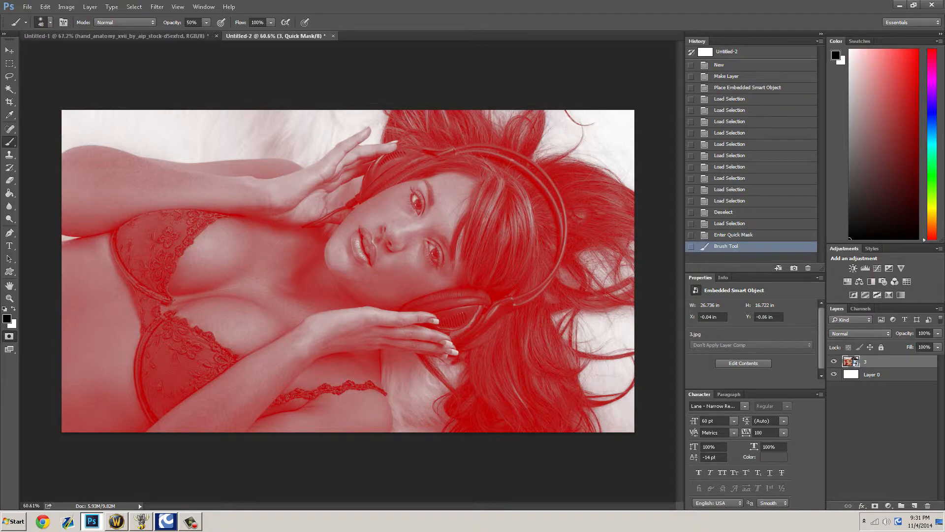
{"action": "key", "text": "ctrl+z"}
{"action": "key", "text": "ctrl+alt+z"}
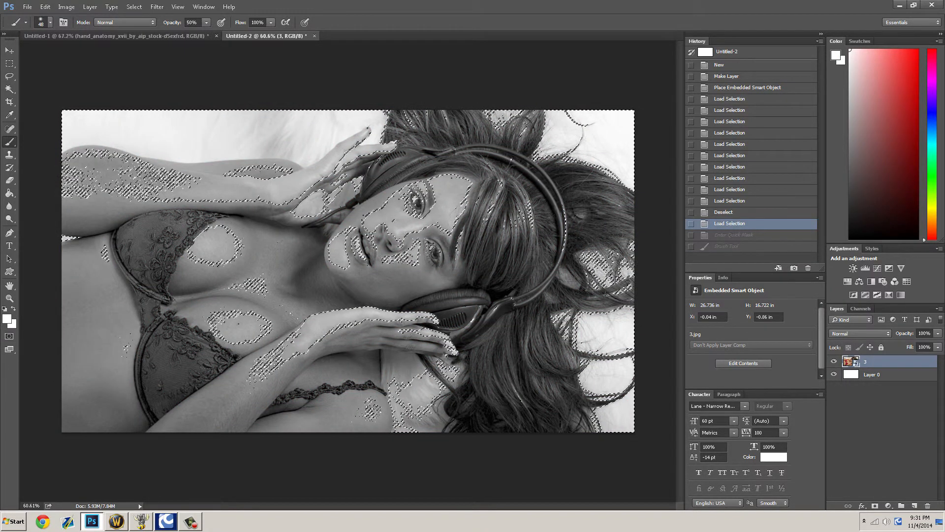
Step: Rasterize the smart object layer 3
{"action": "left_click", "coordinate": [315, 138]}
{"action": "key", "text": "Return"}
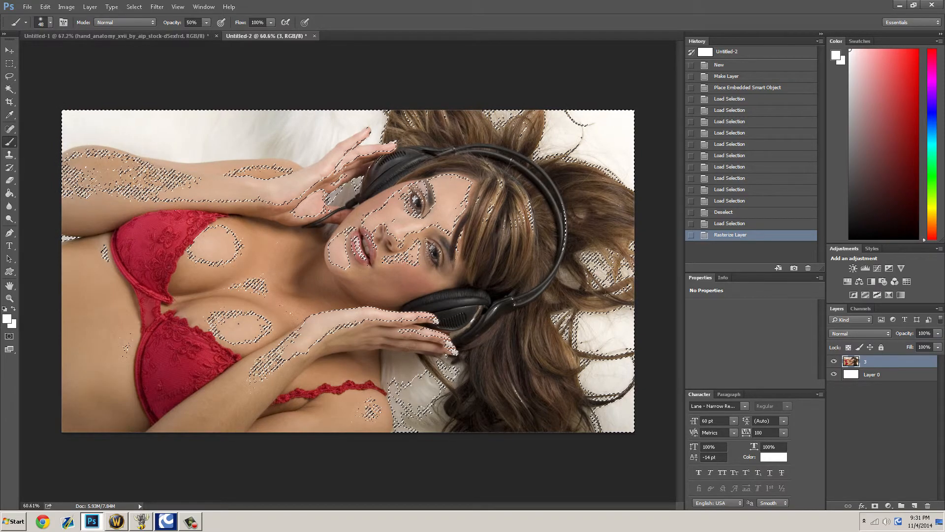
Step: Open Refine Edge for the selection, set the radius to 2.3 px, and compare the Black & White and Overlay views
{"action": "left_click", "coordinate": [133, 6]}
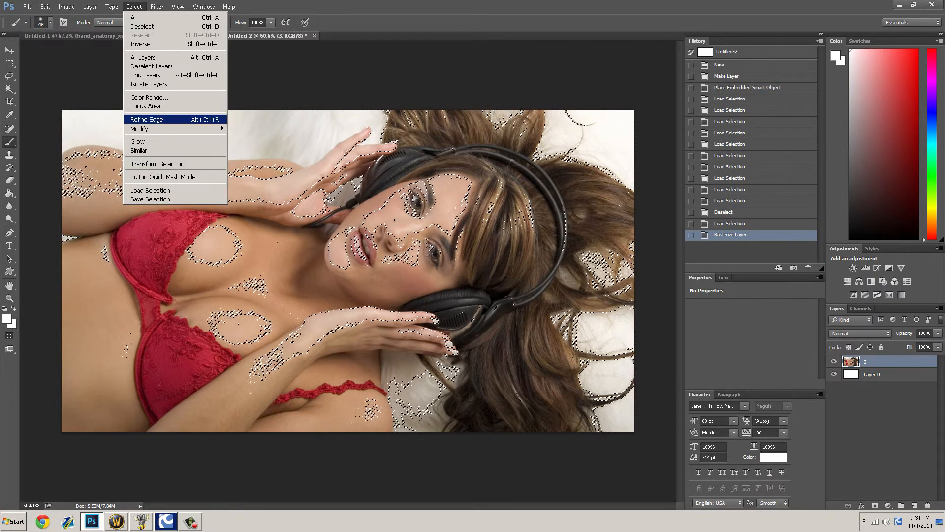
{"action": "left_click", "coordinate": [149, 119]}
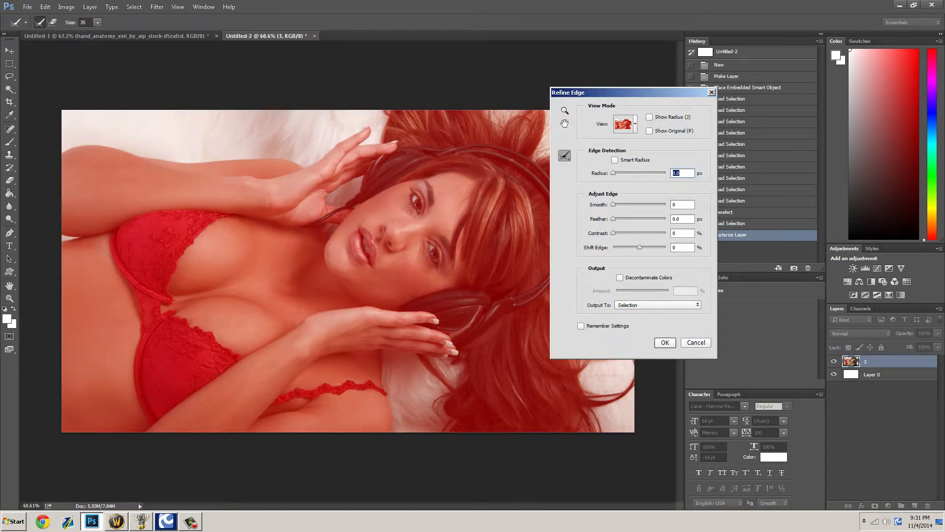
{"action": "left_click_drag", "start_coordinate": [625, 93], "coordinate": [723, 81]}
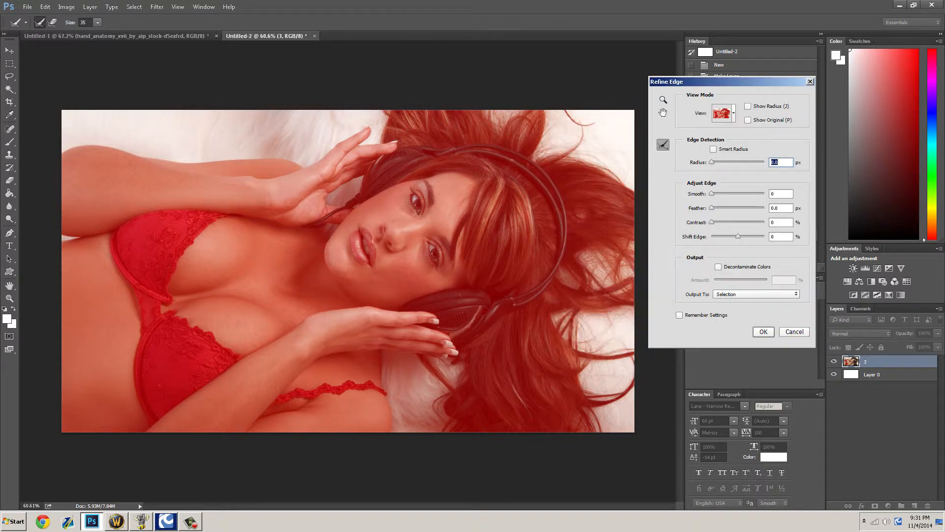
{"action": "left_click_drag", "start_coordinate": [711, 162], "coordinate": [711, 194]}
{"action": "left_click", "coordinate": [733, 113]}
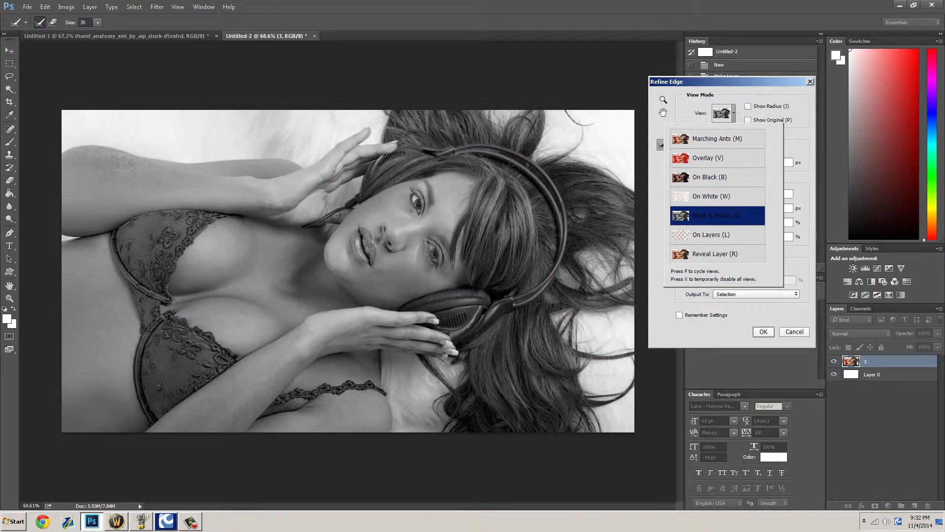
{"action": "left_click", "coordinate": [717, 158]}
{"action": "left_click", "coordinate": [734, 113]}
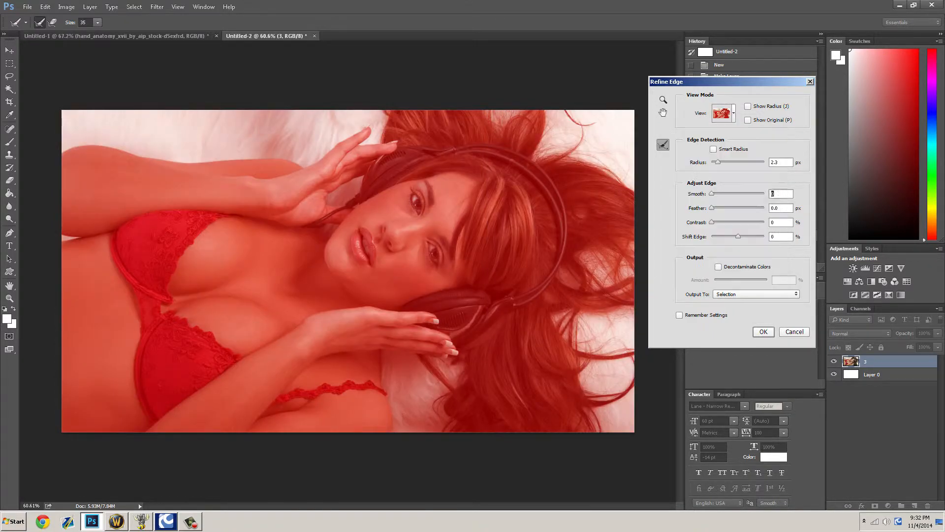
Step: Try refining the selection edge with Smooth at 14 and slightly raised Feather and Contrast, and undo the refinement
{"action": "mouse_move", "coordinate": [711, 193]}
{"action": "left_mouse_down"}
{"action": "mouse_move", "coordinate": [752, 193]}
{"action": "mouse_move", "coordinate": [711, 193]}
{"action": "mouse_move", "coordinate": [715, 208]}
{"action": "left_mouse_up"}
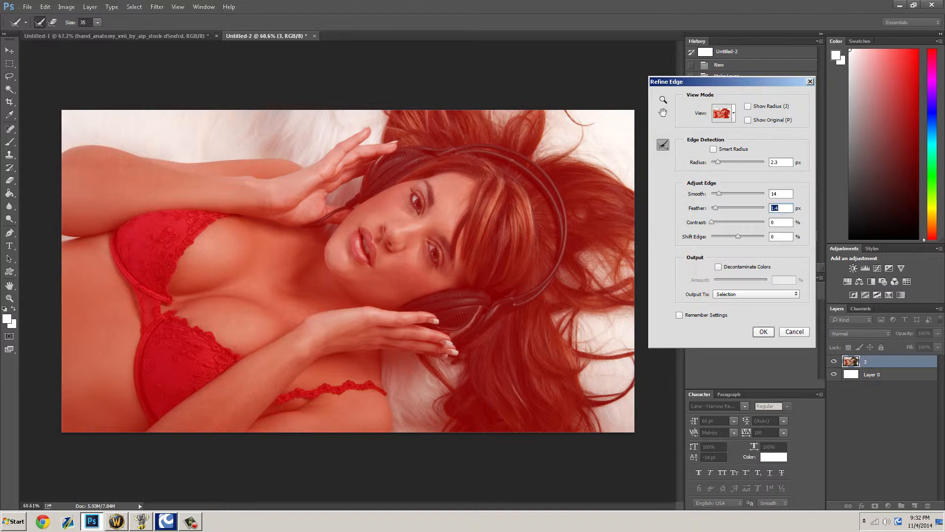
{"action": "left_click_drag", "start_coordinate": [716, 208], "coordinate": [715, 208]}
{"action": "key", "text": "Up"}
{"action": "key", "text": "Up"}
{"action": "key", "text": "Tab"}
{"action": "key", "text": "Up"}
{"action": "key", "text": "Up"}
{"action": "key", "text": "Return"}
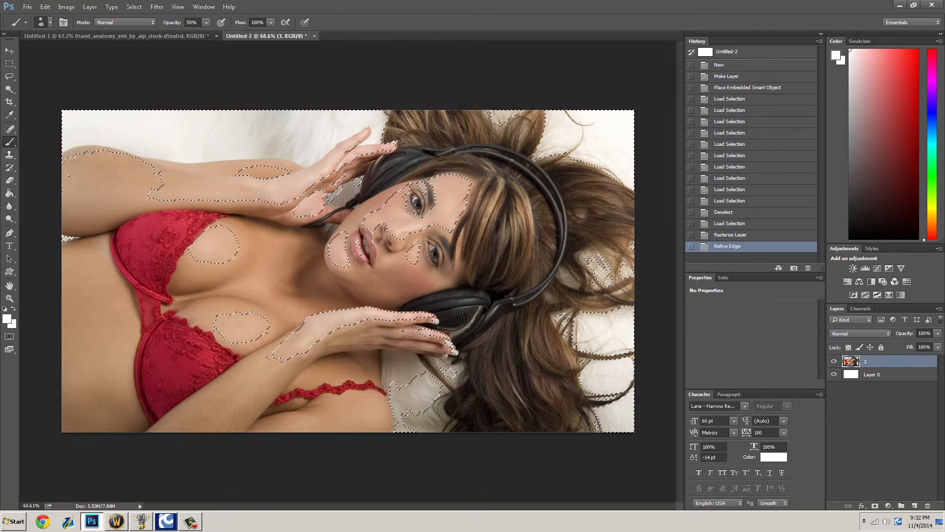
{"action": "key", "text": "ctrl+z"}
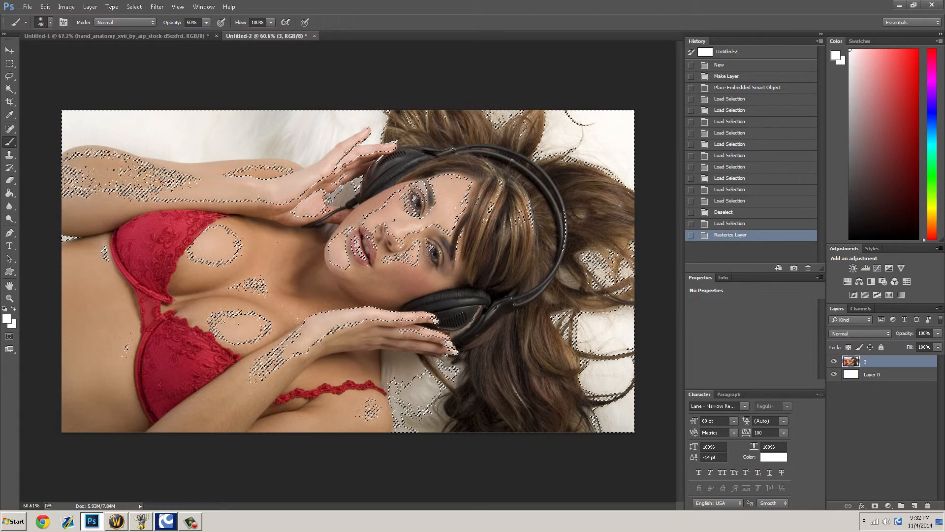
{"action": "left_click", "coordinate": [191, 521]}
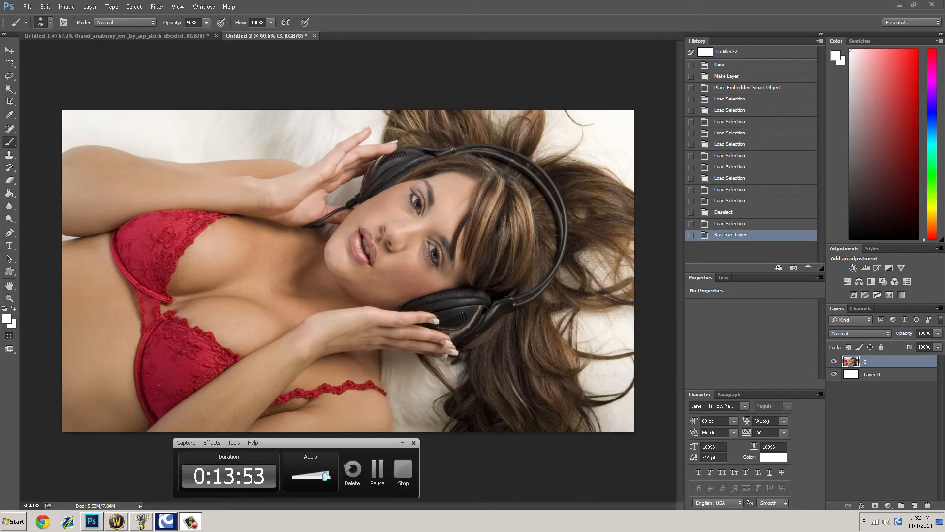
{"action": "left_click", "coordinate": [377, 471]}
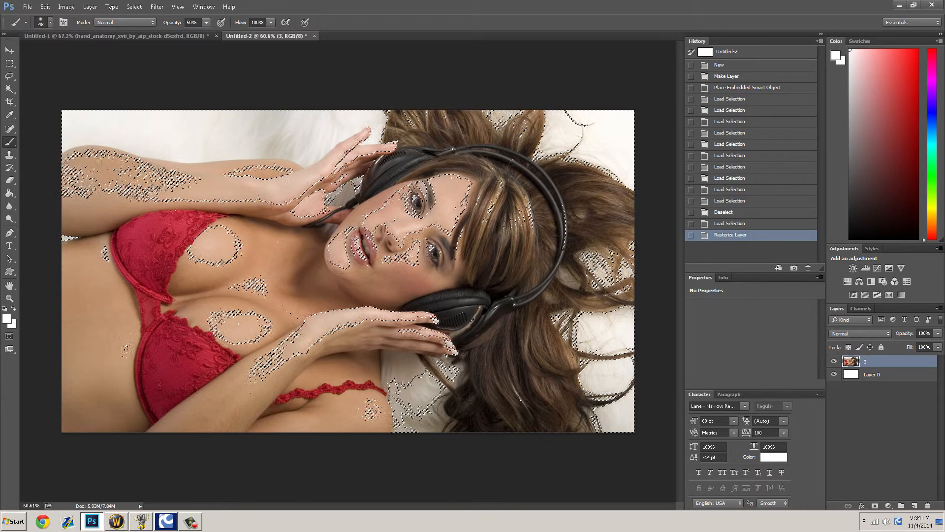
Step: Clear the selection and select the model's raised forearm and hand piece by piece with the Magic Wand
{"action": "key", "text": "ctrl+d"}
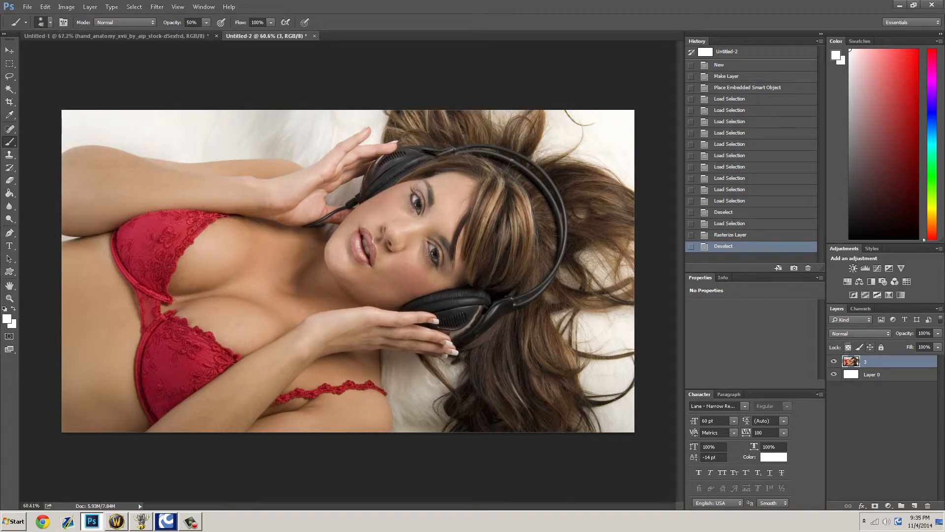
{"action": "left_click", "coordinate": [9, 88]}
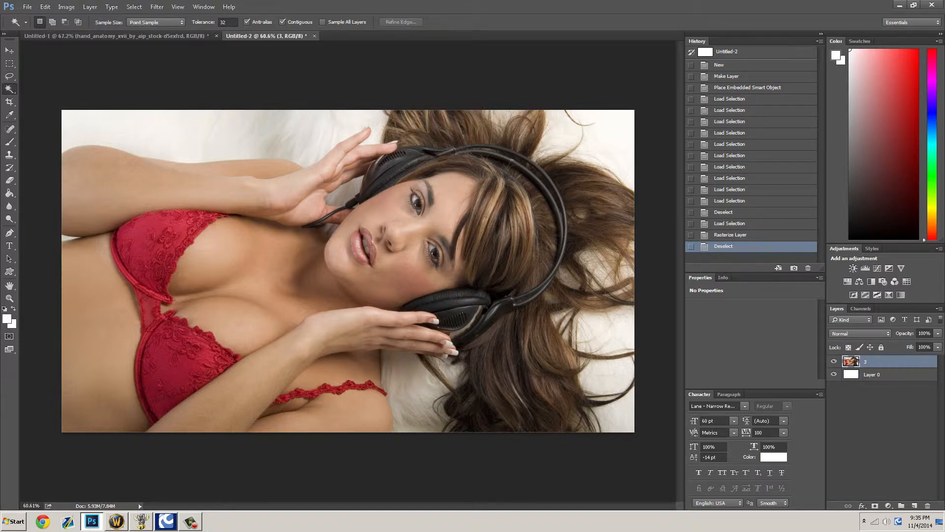
{"action": "left_click", "coordinate": [184, 134]}
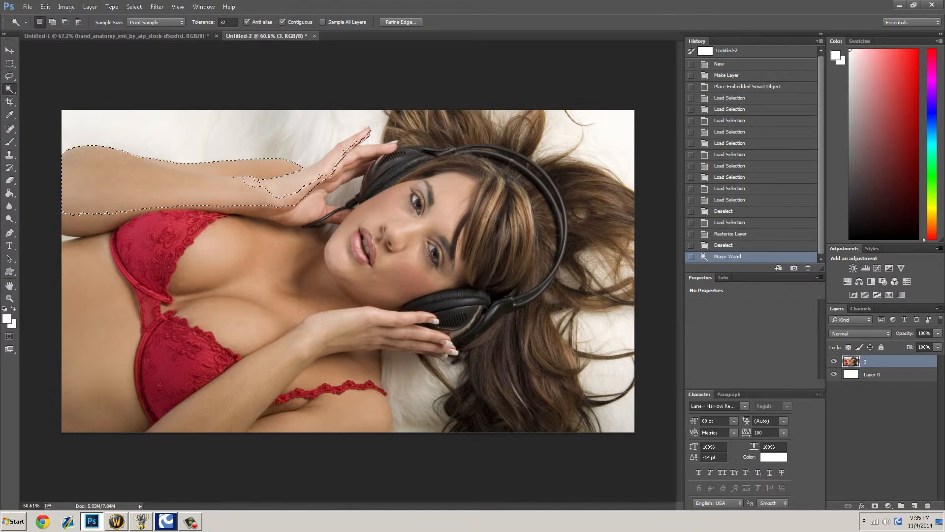
{"action": "key", "text": "shift"}
{"action": "left_click", "coordinate": [288, 185], "text": "shift"}
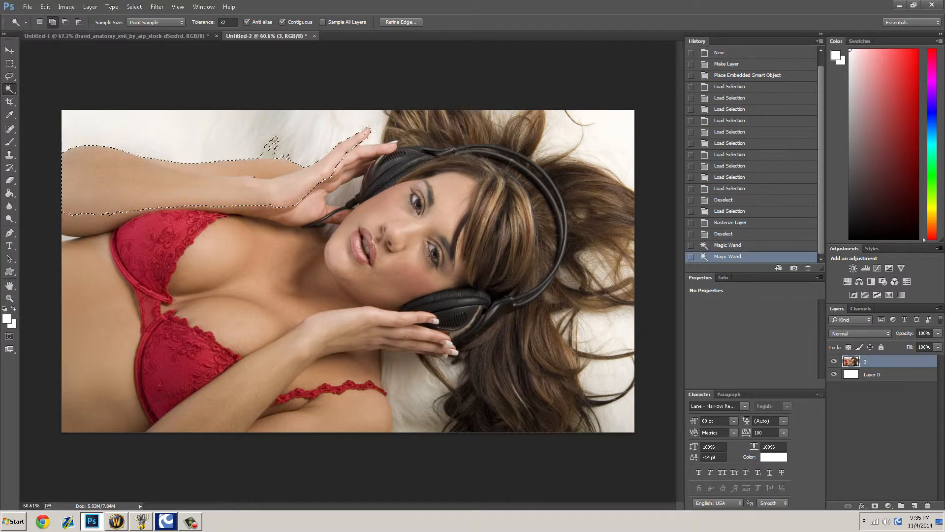
{"action": "left_click", "coordinate": [320, 164], "text": "shift"}
{"action": "left_click", "coordinate": [272, 141], "text": "shift"}
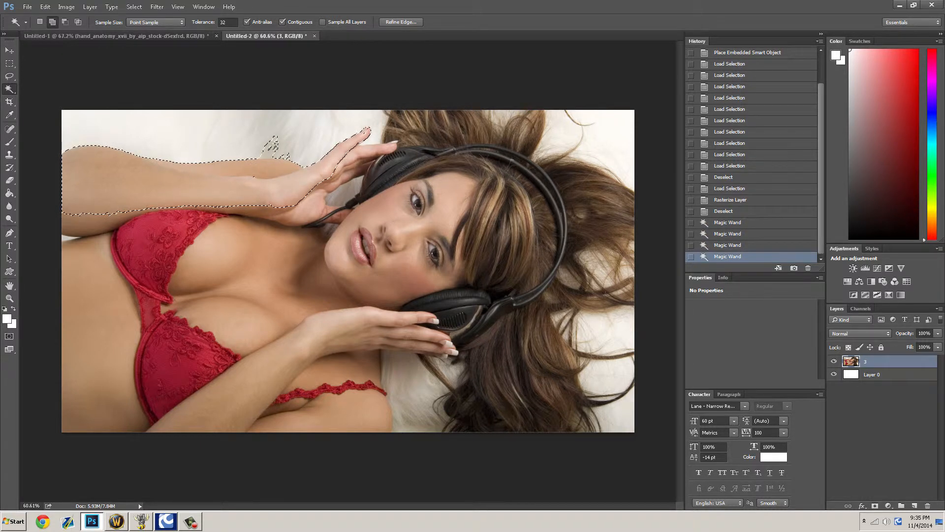
{"action": "left_click", "coordinate": [370, 151], "text": "shift"}
{"action": "left_click", "coordinate": [350, 167], "text": "shift"}
{"action": "left_click", "coordinate": [329, 186], "text": "shift"}
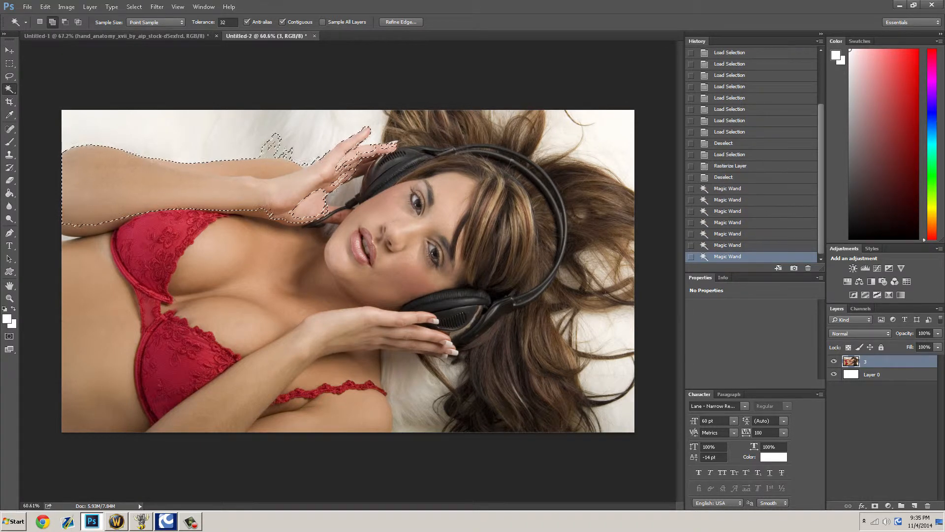
{"action": "left_click", "coordinate": [306, 203], "text": "shift"}
{"action": "left_click", "coordinate": [288, 215], "text": "shift"}
Step: Add the hair above the headphones, the headband and the fringe to the Magic Wand selection
{"action": "left_click", "coordinate": [443, 135], "text": "shift"}
{"action": "left_click", "coordinate": [475, 143], "text": "shift"}
{"action": "left_click", "coordinate": [438, 152], "text": "shift"}
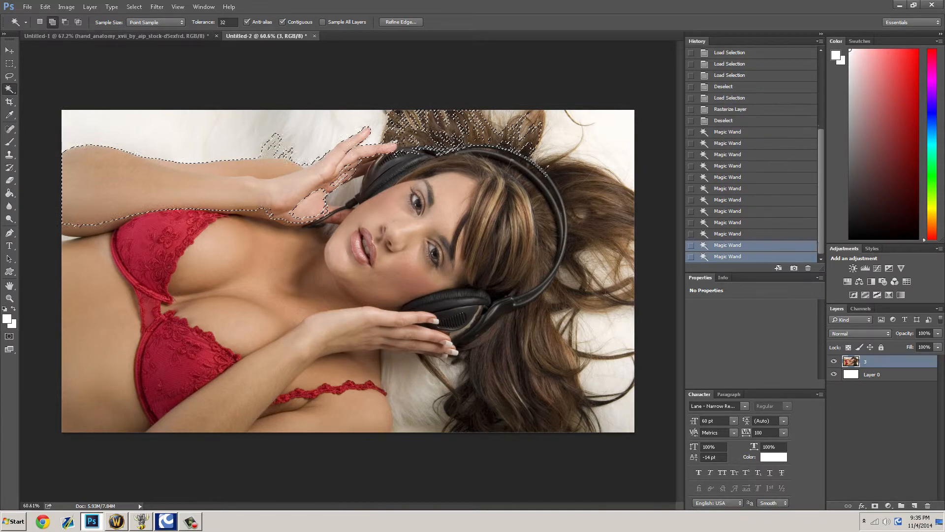
{"action": "left_click", "coordinate": [413, 160], "text": "shift"}
{"action": "left_click", "coordinate": [443, 165], "text": "shift"}
{"action": "left_click", "coordinate": [480, 217], "text": "shift"}
{"action": "left_click", "coordinate": [490, 197], "text": "shift"}
{"action": "left_click", "coordinate": [509, 177], "text": "shift"}
{"action": "left_click", "coordinate": [456, 195], "text": "shift"}
Step: Add the face, neck, chest and lower hand areas to the Magic Wand selection
{"action": "left_click", "coordinate": [354, 283], "text": "shift"}
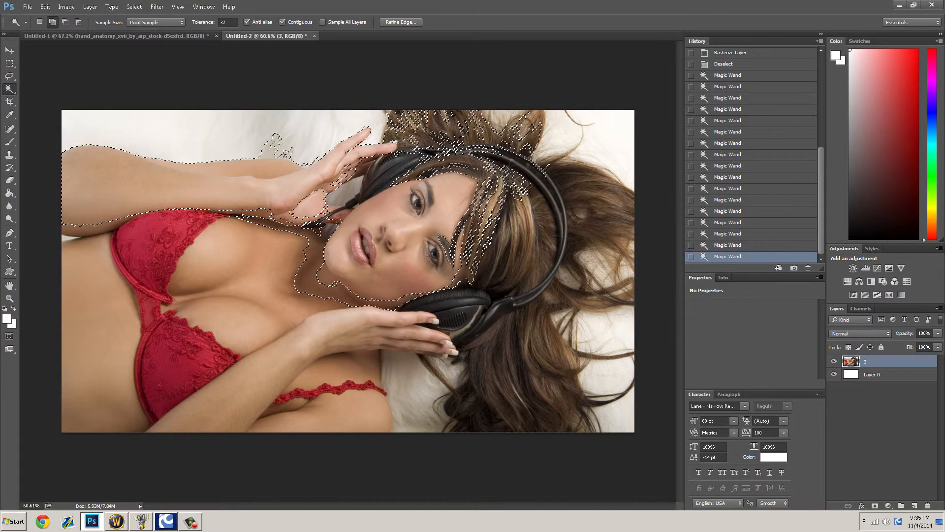
{"action": "left_click", "coordinate": [340, 263], "text": "shift"}
{"action": "left_click", "coordinate": [414, 280], "text": "shift"}
{"action": "left_click", "coordinate": [276, 276], "text": "shift"}
{"action": "left_click", "coordinate": [295, 349], "text": "shift"}
{"action": "left_click", "coordinate": [403, 327], "text": "shift"}
{"action": "left_click", "coordinate": [426, 339], "text": "shift"}
{"action": "left_click", "coordinate": [241, 327], "text": "shift"}
{"action": "left_click", "coordinate": [214, 244], "text": "shift"}
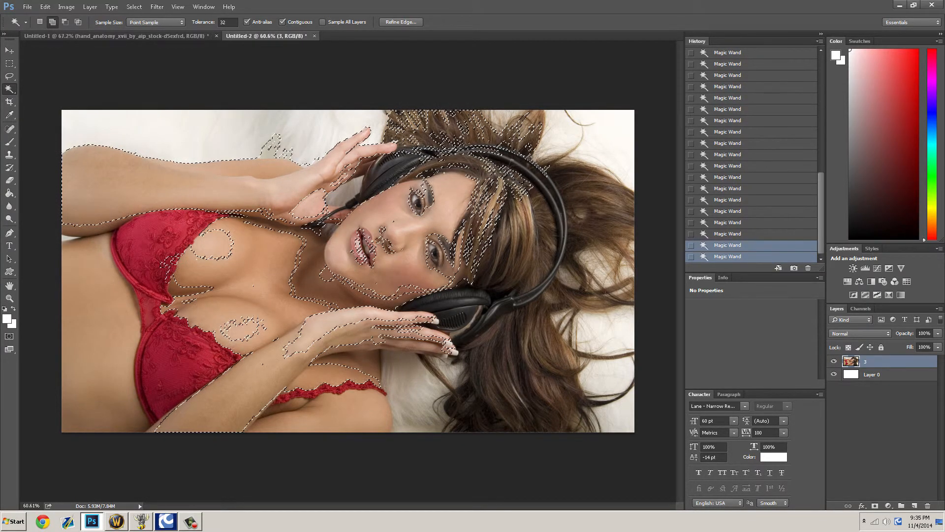
Step: Extend the Magic Wand selection over the torso, the red lace garment and the remaining skin patches
{"action": "left_click", "coordinate": [300, 340], "text": "shift"}
{"action": "left_click", "coordinate": [345, 263], "text": "shift"}
{"action": "left_click", "coordinate": [411, 258], "text": "shift"}
{"action": "left_click", "coordinate": [93, 315], "text": "shift"}
{"action": "left_click", "coordinate": [360, 246], "text": "shift"}
{"action": "left_click", "coordinate": [172, 265], "text": "shift"}
{"action": "left_click", "coordinate": [145, 251], "text": "shift"}
{"action": "left_click", "coordinate": [174, 362], "text": "shift"}
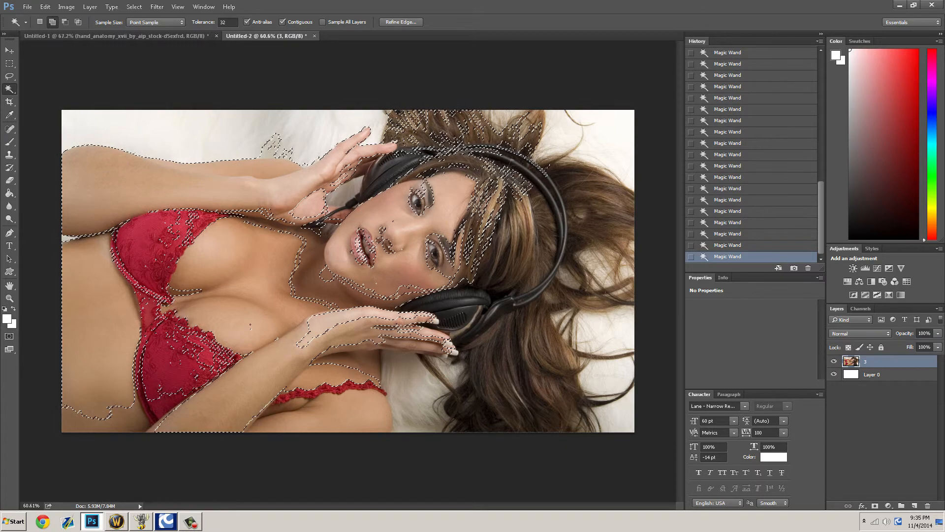
{"action": "left_click", "coordinate": [251, 325], "text": "shift"}
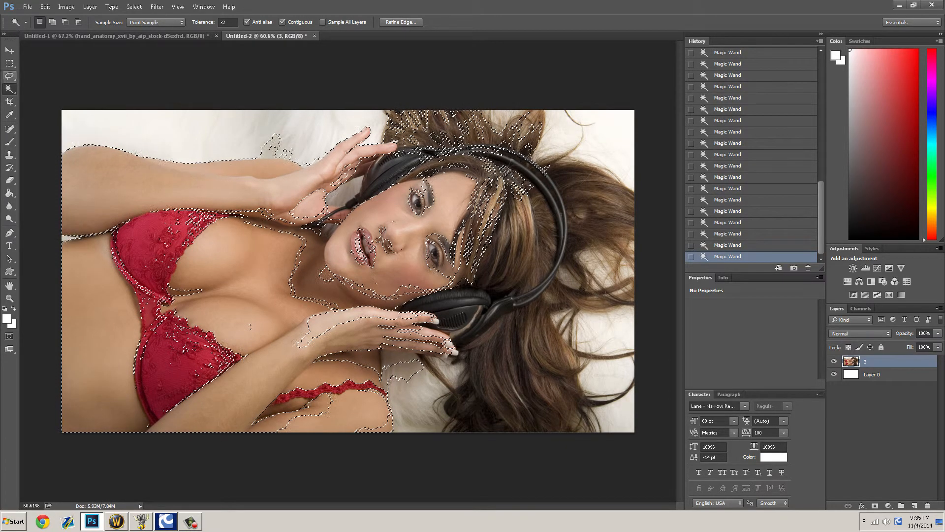
Step: Extend the selection with the Quick Selection tool over the torso, face, arms, headphones and hair
{"action": "right_click", "coordinate": [9, 89]}
{"action": "left_click", "coordinate": [61, 87]}
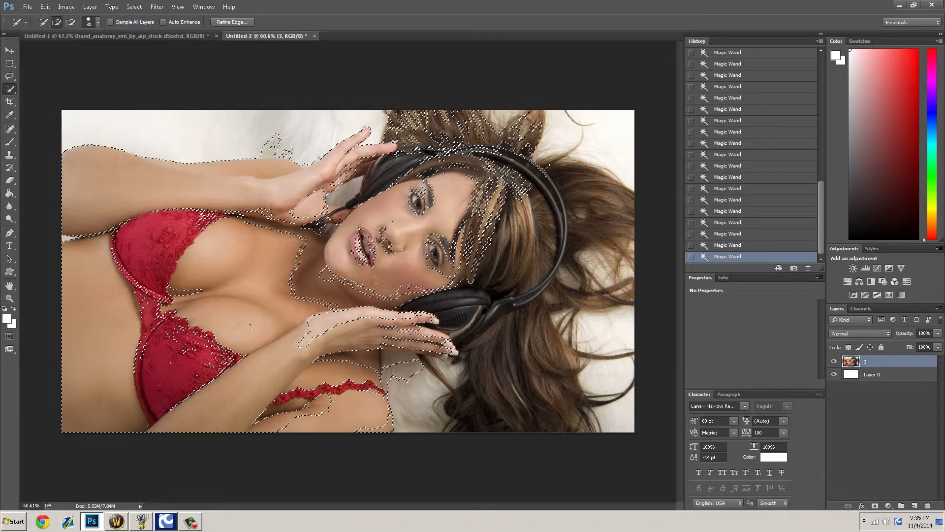
{"action": "mouse_move", "coordinate": [325, 327]}
{"action": "left_mouse_down"}
{"action": "mouse_move", "coordinate": [408, 335]}
{"action": "mouse_move", "coordinate": [389, 377]}
{"action": "mouse_move", "coordinate": [354, 409]}
{"action": "mouse_move", "coordinate": [320, 411]}
{"action": "left_mouse_up"}
{"action": "left_click_drag", "start_coordinate": [443, 389], "coordinate": [522, 362]}
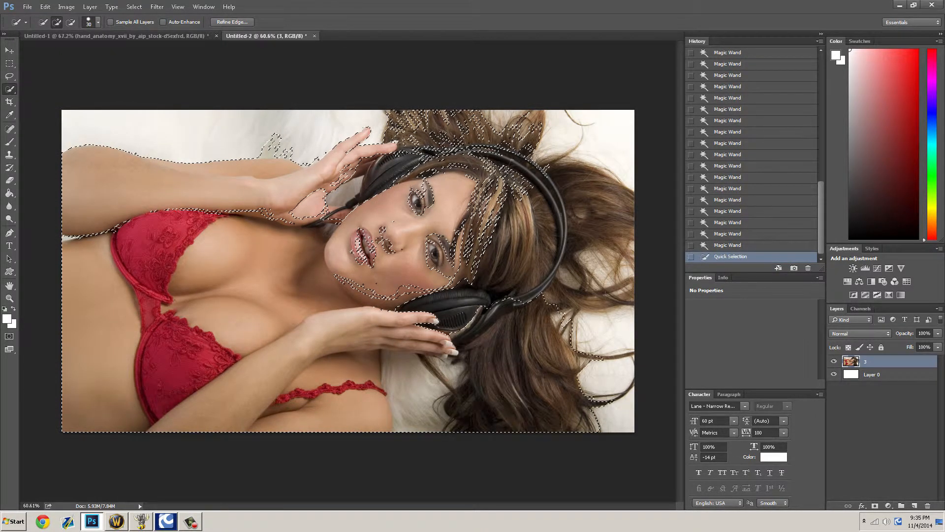
{"action": "left_click_drag", "start_coordinate": [491, 304], "coordinate": [408, 308]}
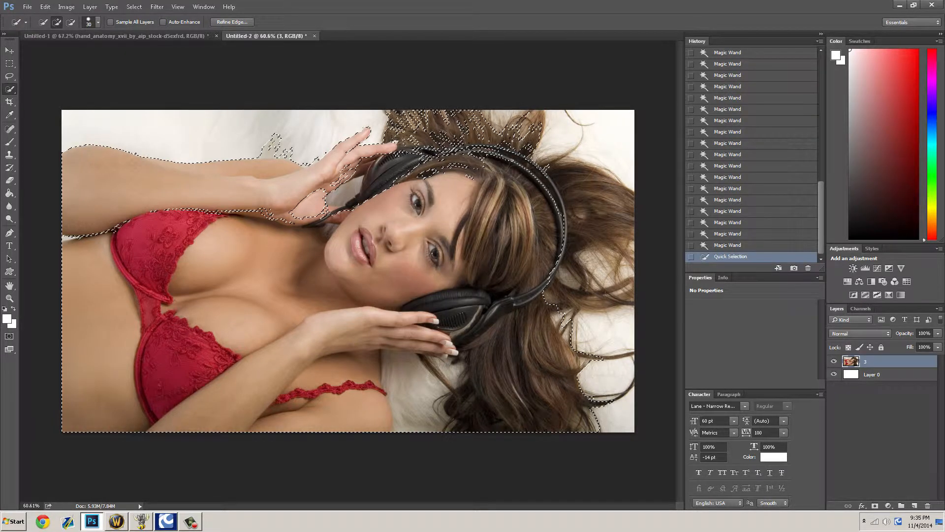
{"action": "left_click_drag", "start_coordinate": [291, 200], "coordinate": [309, 206]}
{"action": "left_click_drag", "start_coordinate": [247, 208], "coordinate": [153, 210]}
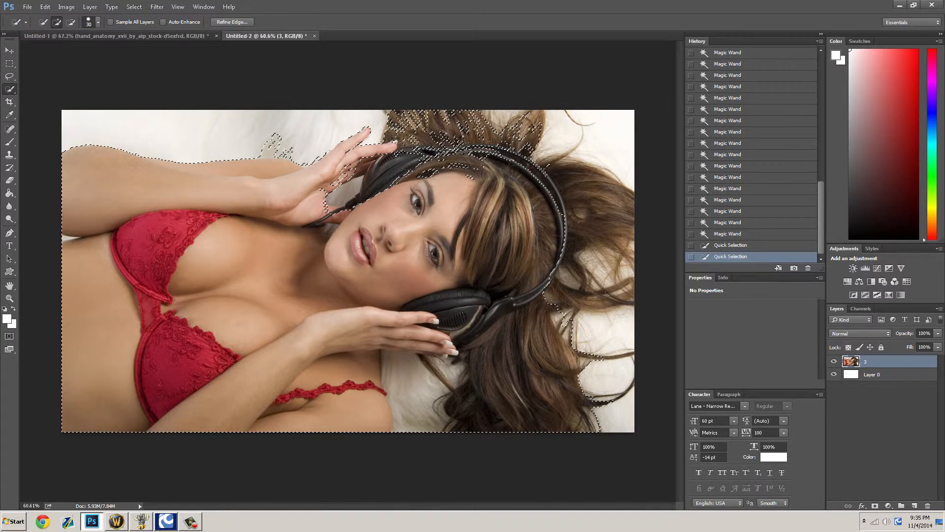
{"action": "mouse_move", "coordinate": [367, 190]}
{"action": "left_mouse_down"}
{"action": "mouse_move", "coordinate": [411, 158]}
{"action": "mouse_move", "coordinate": [514, 155]}
{"action": "mouse_move", "coordinate": [566, 189]}
{"action": "mouse_move", "coordinate": [603, 315]}
{"action": "left_mouse_up"}
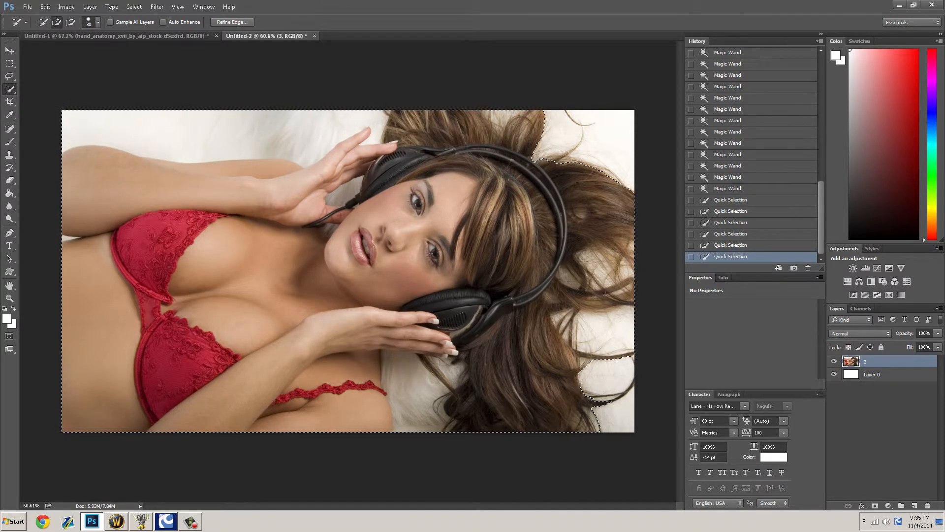
{"action": "key", "text": "super"}
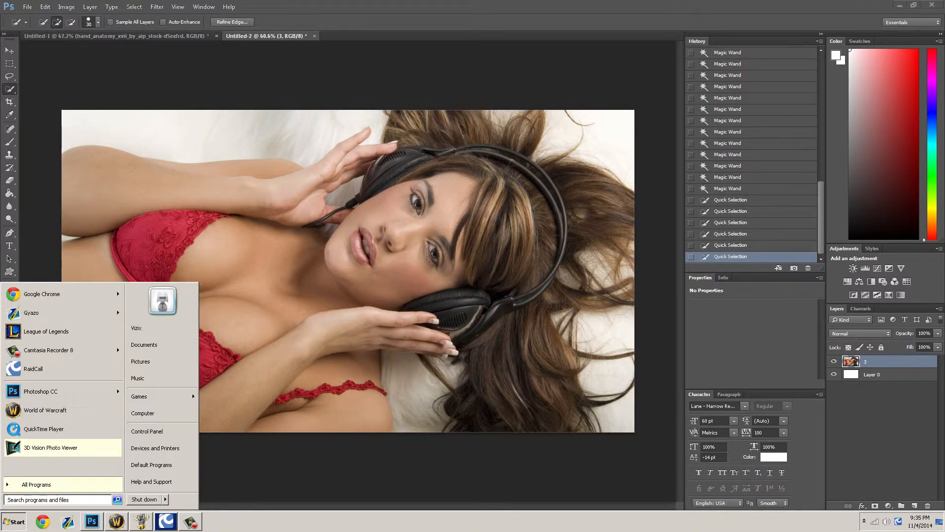
{"action": "key", "text": "super"}
{"action": "key", "text": "alt"}
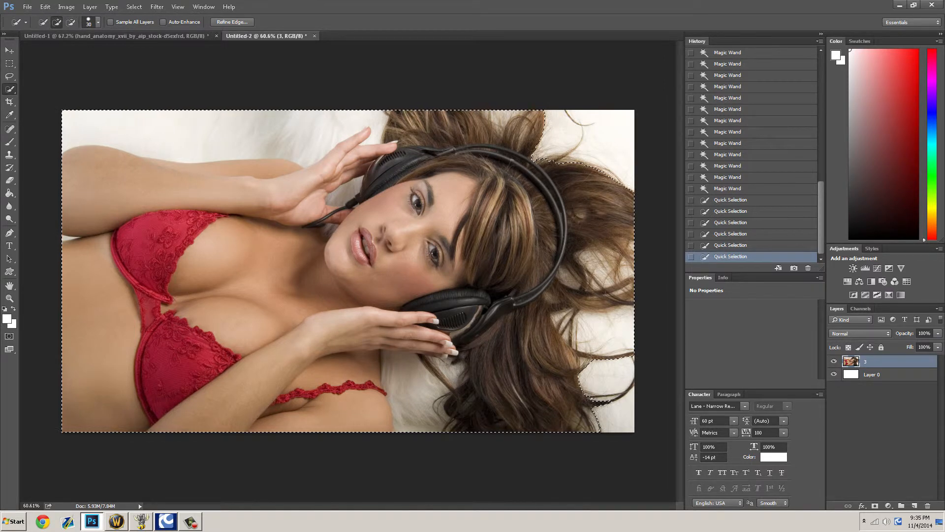
{"action": "key", "text": "alt"}
{"action": "key", "text": "alt"}
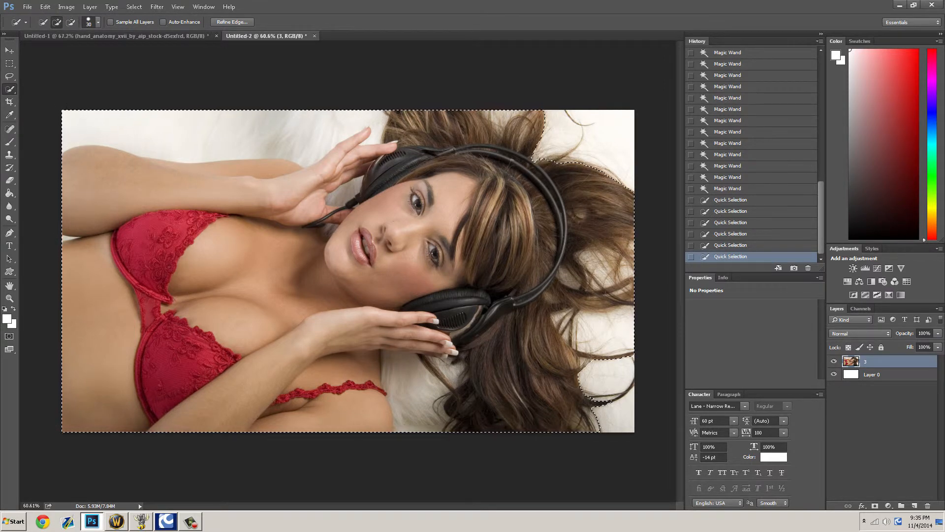
{"action": "key", "text": "alt"}
Step: Subtract the white background gaps between the outer hair strands and above the head from the Quick Selection
{"action": "left_click", "coordinate": [605, 332], "text": "alt"}
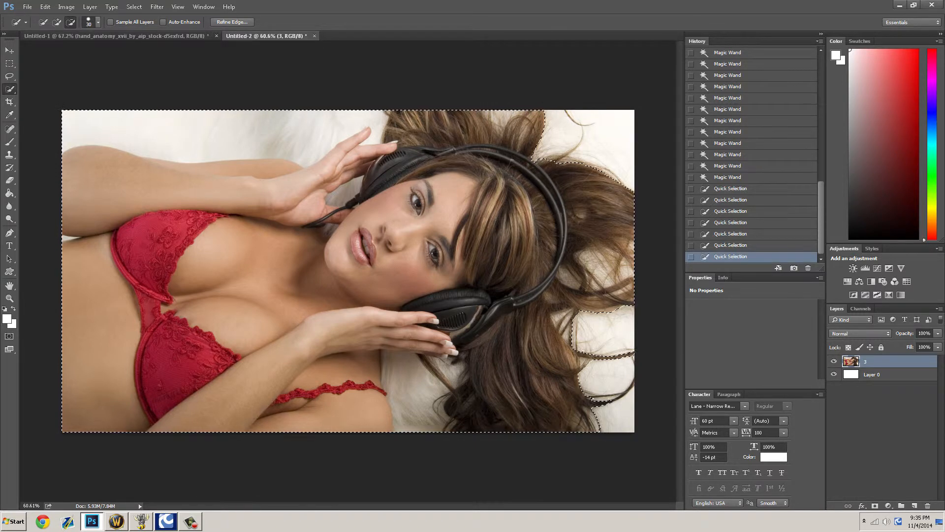
{"action": "left_click", "coordinate": [603, 278], "text": "alt"}
{"action": "left_click", "coordinate": [627, 273], "text": "alt"}
{"action": "left_click", "coordinate": [503, 118], "text": "alt"}
Step: Subtract the white background between the shoulder, the lower hand and the hair from the Quick Selection
{"action": "left_click", "coordinate": [412, 388]}
{"action": "left_click", "coordinate": [424, 378]}
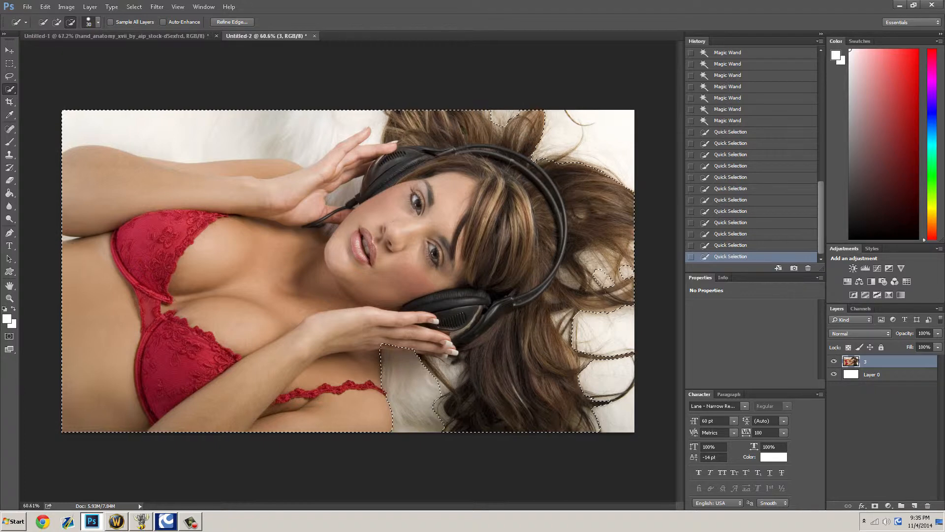
{"action": "left_click", "coordinate": [452, 374]}
{"action": "left_click", "coordinate": [448, 364], "text": "alt"}
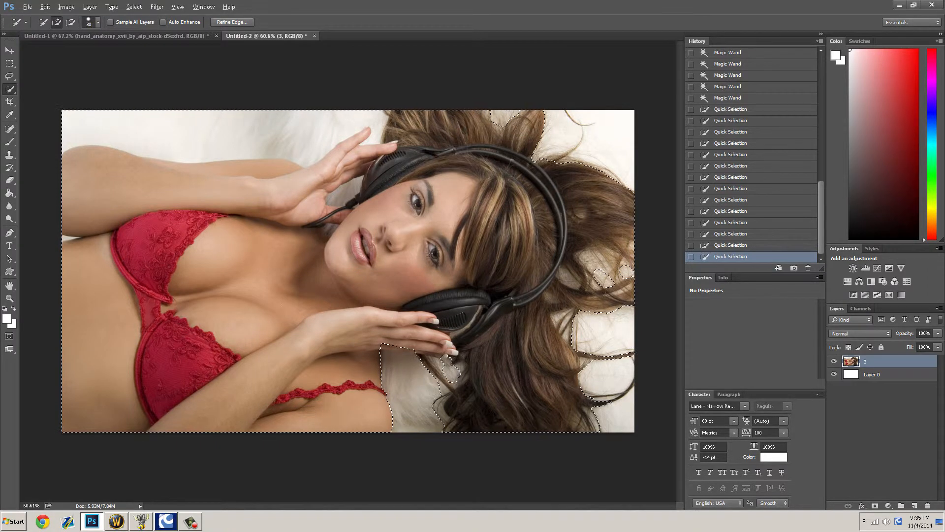
{"action": "left_click", "coordinate": [461, 368], "text": "alt"}
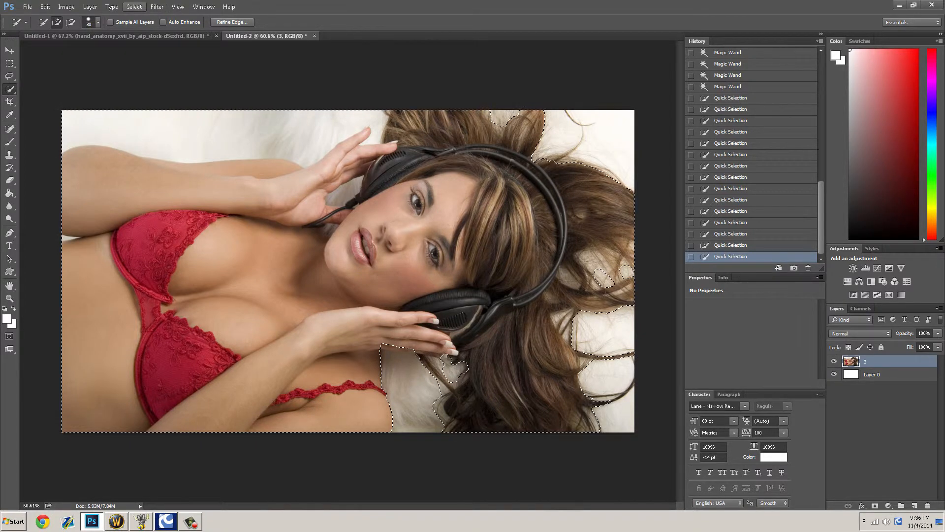
Step: Open Refine Edge for the selection and set Smooth to 13, Contrast to 64% and Decontaminate Colors to 100%
{"action": "left_click", "coordinate": [134, 7]}
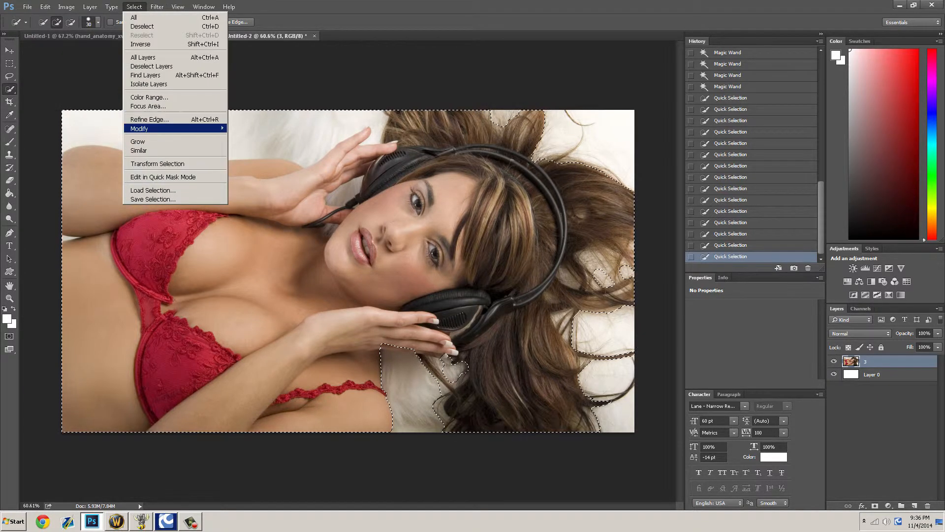
{"action": "left_click", "coordinate": [149, 119]}
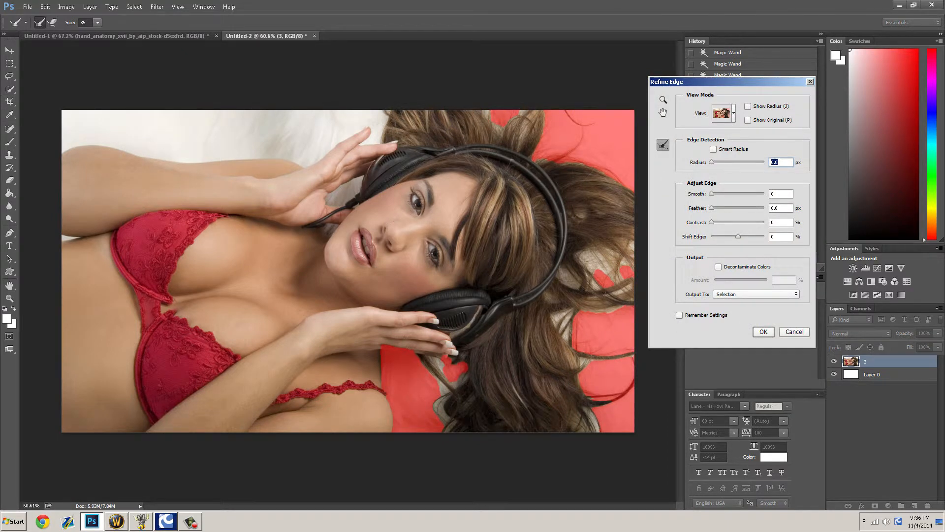
{"action": "mouse_move", "coordinate": [711, 194]}
{"action": "left_mouse_down"}
{"action": "mouse_move", "coordinate": [720, 194]}
{"action": "mouse_move", "coordinate": [712, 194]}
{"action": "left_mouse_up"}
{"action": "left_click", "coordinate": [734, 113]}
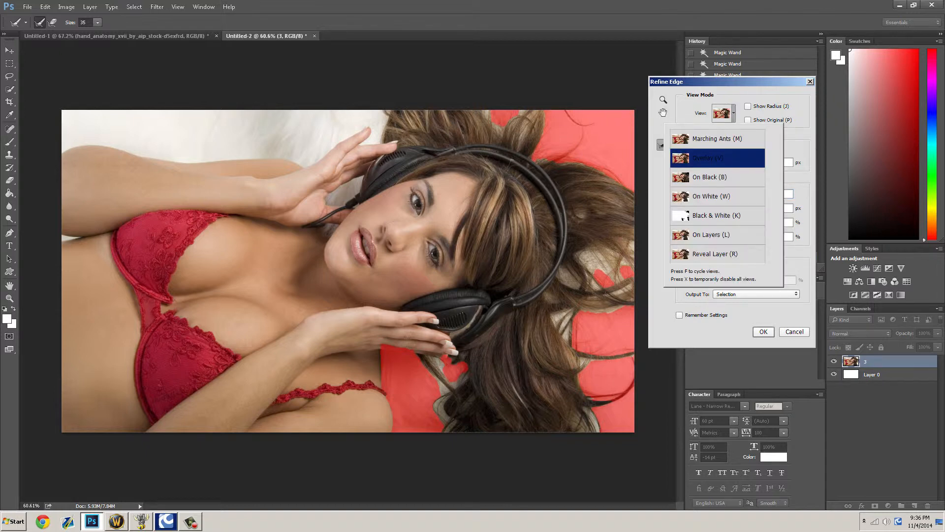
{"action": "left_click", "coordinate": [733, 113]}
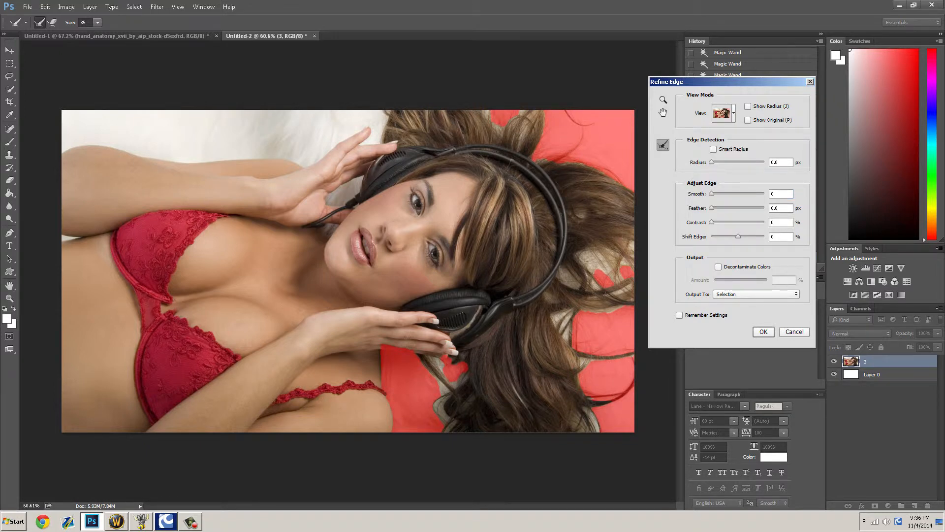
{"action": "left_click_drag", "start_coordinate": [711, 194], "coordinate": [728, 222]}
{"action": "left_click", "coordinate": [719, 267]}
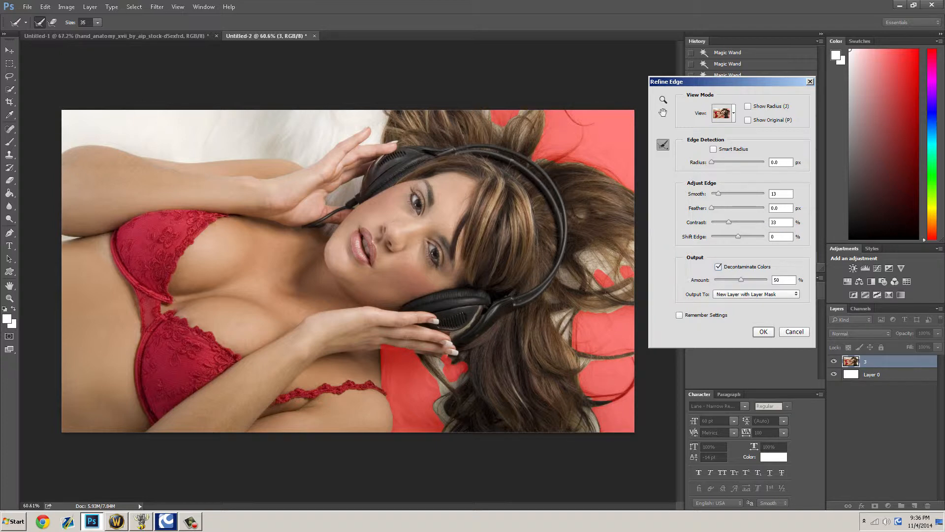
{"action": "left_click_drag", "start_coordinate": [741, 280], "coordinate": [767, 280]}
{"action": "left_click_drag", "start_coordinate": [729, 222], "coordinate": [745, 222]}
Step: Brush the Refine Radius tool along the hair edges, the gaps between strands and the area below the lower hand
{"action": "left_click_drag", "start_coordinate": [488, 117], "coordinate": [497, 123]}
{"action": "mouse_move", "coordinate": [565, 113]}
{"action": "left_mouse_down"}
{"action": "mouse_move", "coordinate": [595, 129]}
{"action": "mouse_move", "coordinate": [557, 157]}
{"action": "mouse_move", "coordinate": [584, 140]}
{"action": "mouse_move", "coordinate": [628, 182]}
{"action": "mouse_move", "coordinate": [597, 166]}
{"action": "mouse_move", "coordinate": [632, 187]}
{"action": "left_mouse_up"}
{"action": "left_click_drag", "start_coordinate": [612, 268], "coordinate": [600, 283]}
{"action": "mouse_move", "coordinate": [586, 368]}
{"action": "left_mouse_down"}
{"action": "mouse_move", "coordinate": [631, 354]}
{"action": "mouse_move", "coordinate": [586, 351]}
{"action": "mouse_move", "coordinate": [600, 335]}
{"action": "mouse_move", "coordinate": [570, 339]}
{"action": "mouse_move", "coordinate": [561, 315]}
{"action": "mouse_move", "coordinate": [627, 307]}
{"action": "left_mouse_up"}
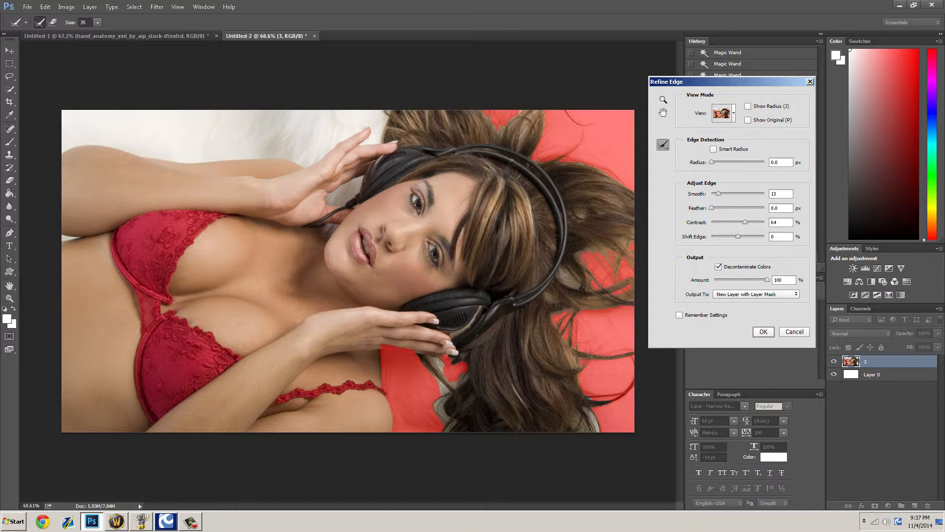
{"action": "left_click_drag", "start_coordinate": [558, 158], "coordinate": [538, 157]}
{"action": "mouse_move", "coordinate": [436, 393]}
{"action": "left_mouse_down"}
{"action": "mouse_move", "coordinate": [431, 375]}
{"action": "mouse_move", "coordinate": [449, 374]}
{"action": "mouse_move", "coordinate": [446, 359]}
{"action": "left_mouse_up"}
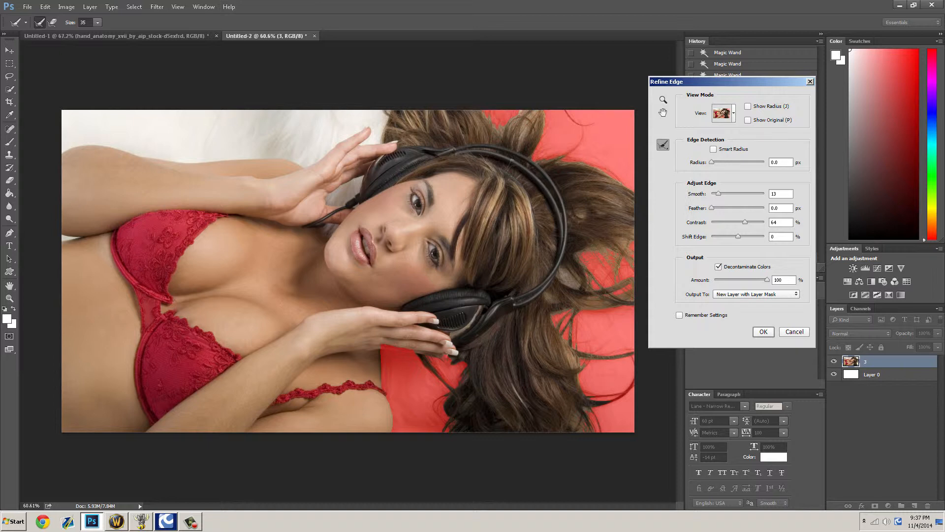
Step: Preview the cutout on black, refine the hair gap above the headphones, and apply Refine Edge as a new layer with layer mask
{"action": "left_click", "coordinate": [723, 113]}
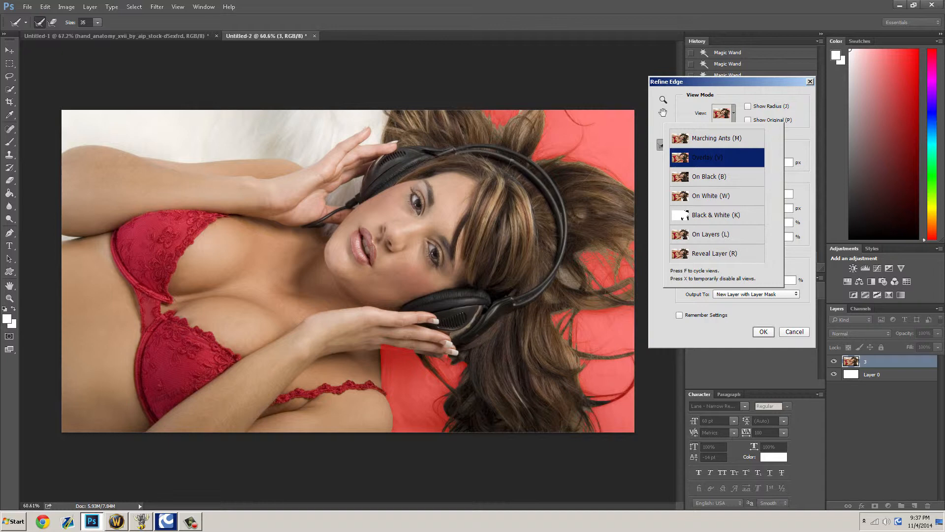
{"action": "left_click", "coordinate": [717, 176]}
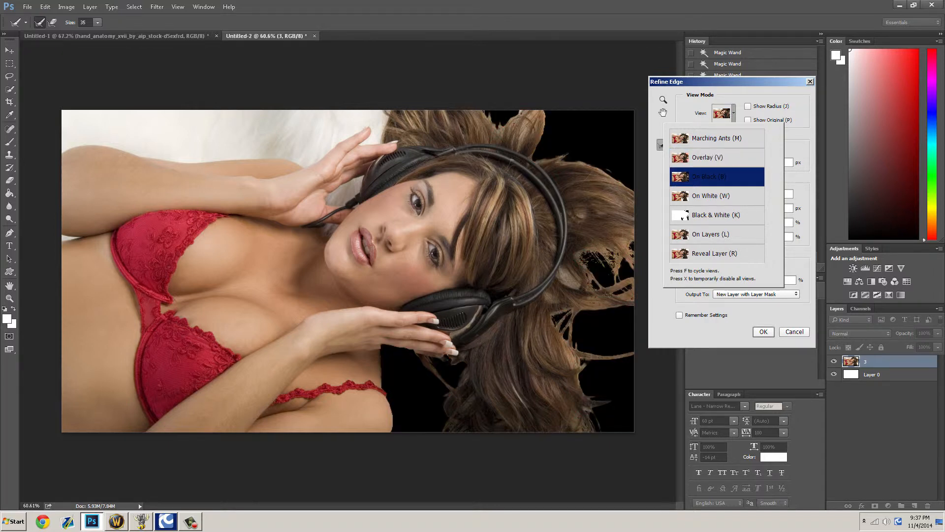
{"action": "key", "text": "Escape"}
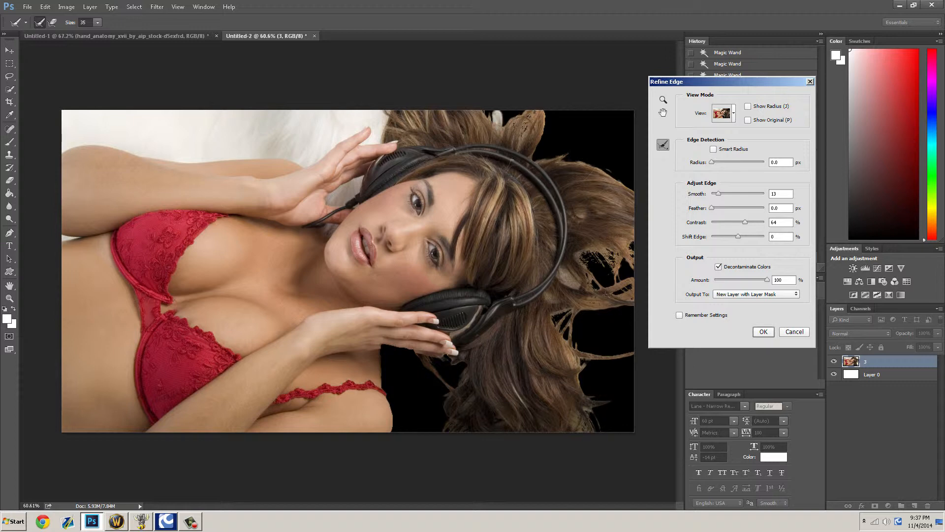
{"action": "left_click_drag", "start_coordinate": [523, 134], "coordinate": [488, 115]}
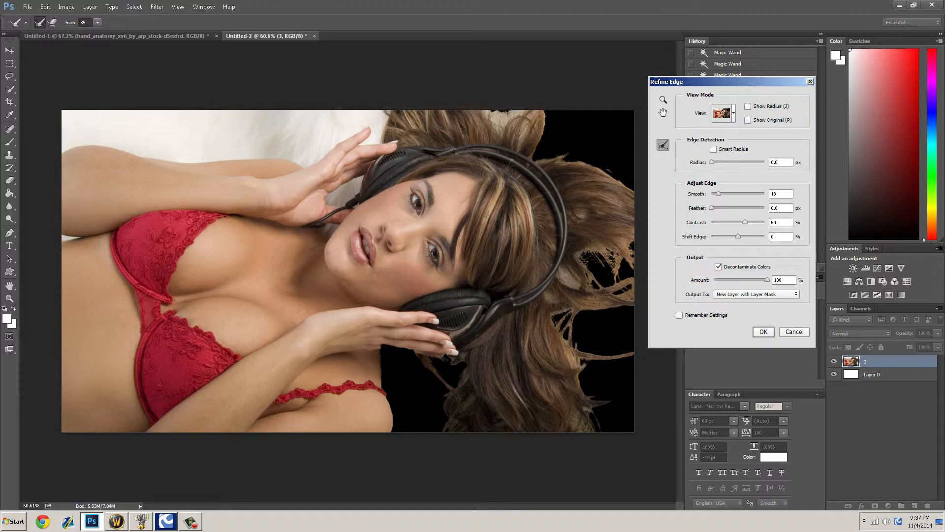
{"action": "key", "text": "alt"}
{"action": "left_click", "coordinate": [763, 331]}
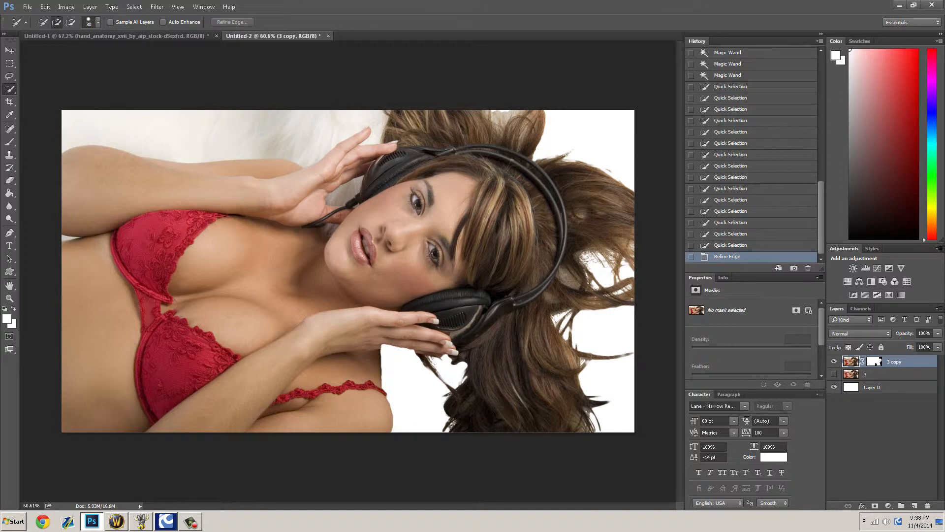
Step: Undo the Refine Edge result and make layer 3 visible again
{"action": "key", "text": "ctrl+z"}
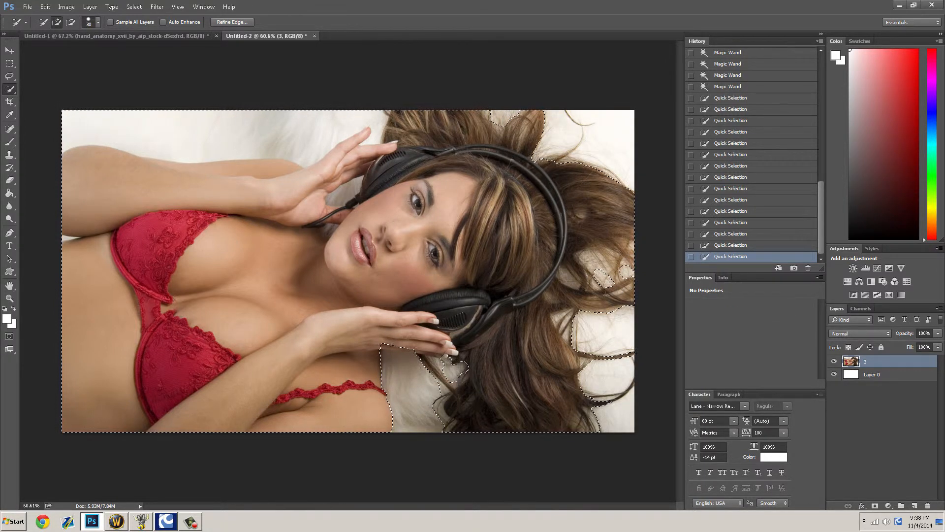
{"action": "key", "text": "ctrl+z"}
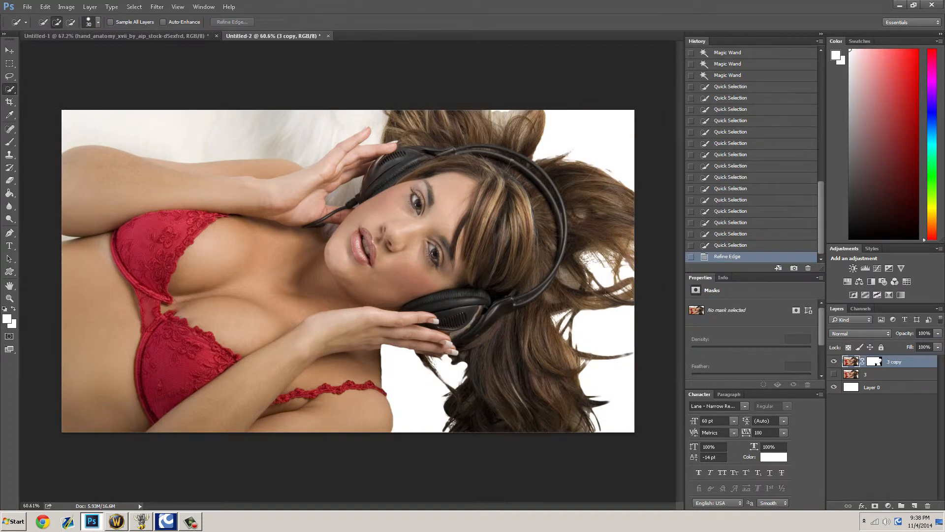
{"action": "left_click", "coordinate": [691, 257]}
{"action": "left_click", "coordinate": [691, 256]}
{"action": "right_click", "coordinate": [715, 254]}
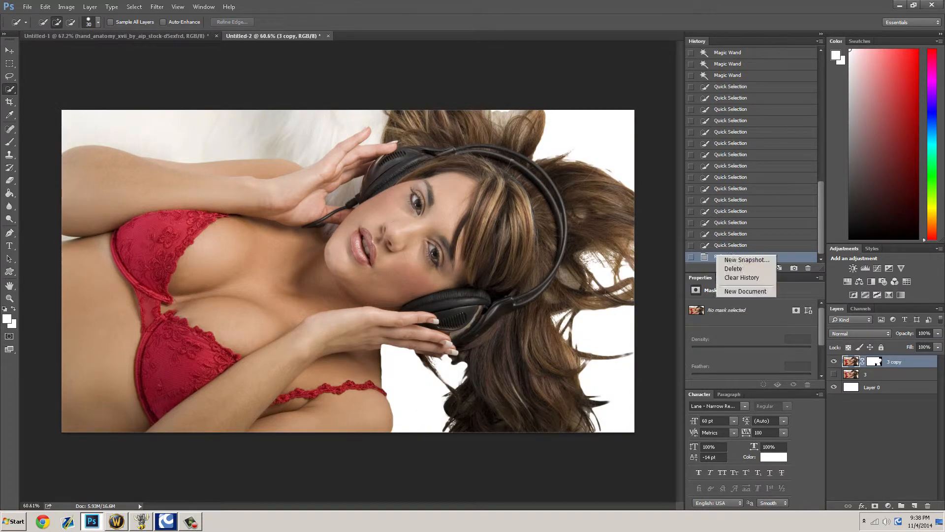
{"action": "key", "text": "Escape"}
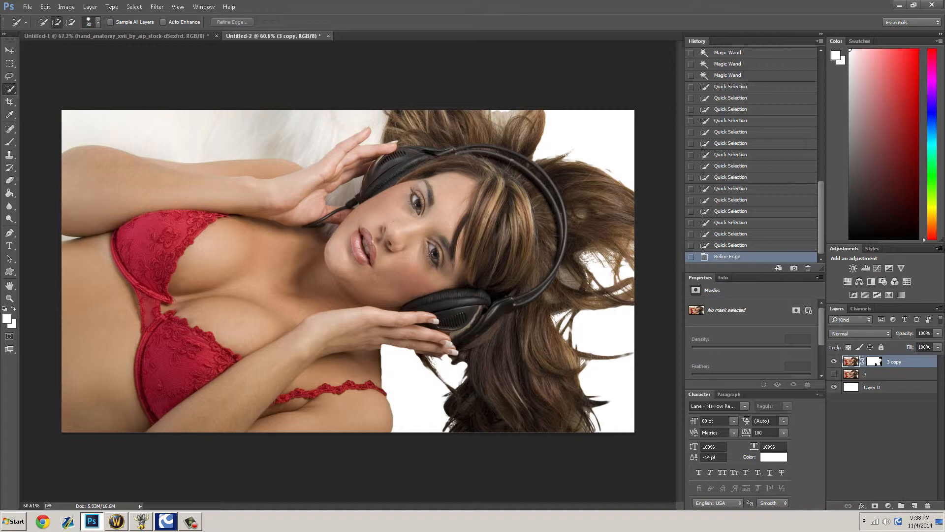
{"action": "key", "text": "ctrl+z"}
{"action": "key", "text": "ctrl+z"}
{"action": "key", "text": "ctrl+z"}
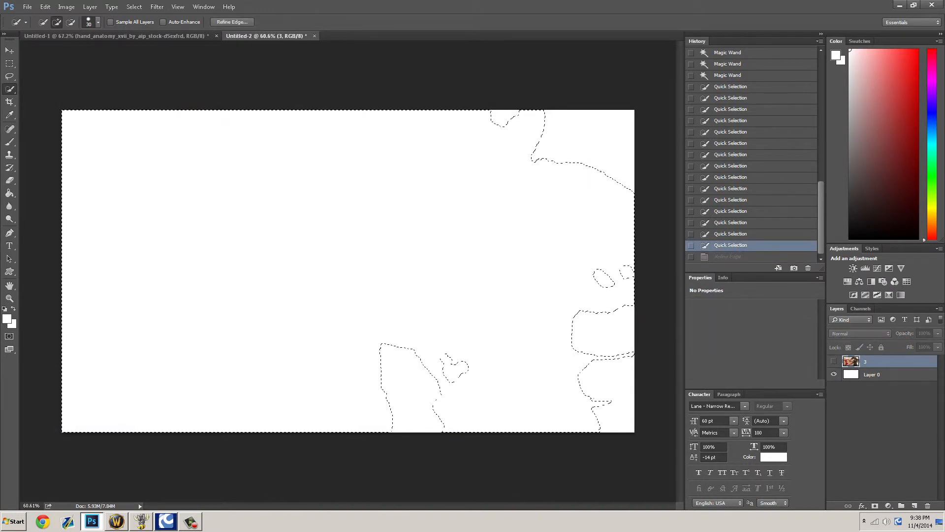
{"action": "left_click", "coordinate": [834, 361]}
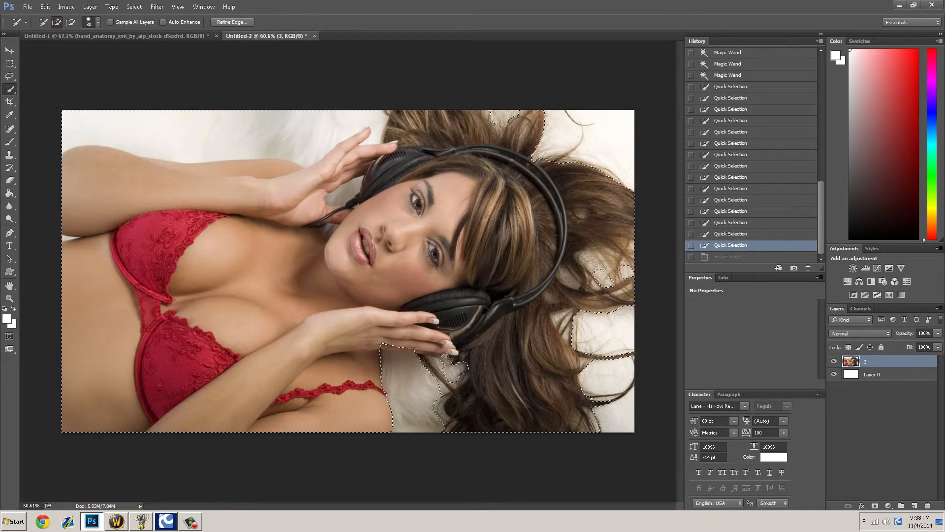
Step: Subtract the fur background above the raised arm and the gaps between that arm, the headphones and the face from the selection
{"action": "left_click", "coordinate": [327, 129], "text": "alt"}
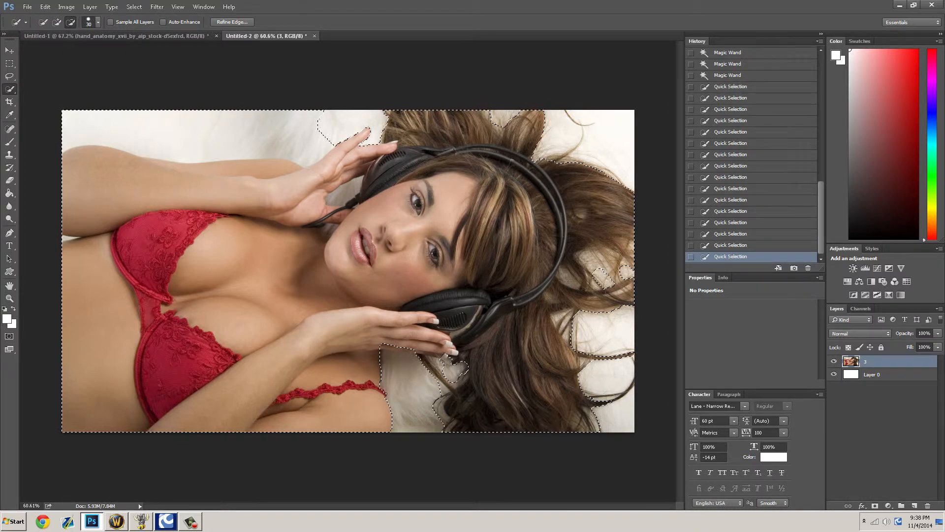
{"action": "left_click", "coordinate": [343, 195], "text": "alt"}
{"action": "left_click", "coordinate": [346, 194], "text": "alt"}
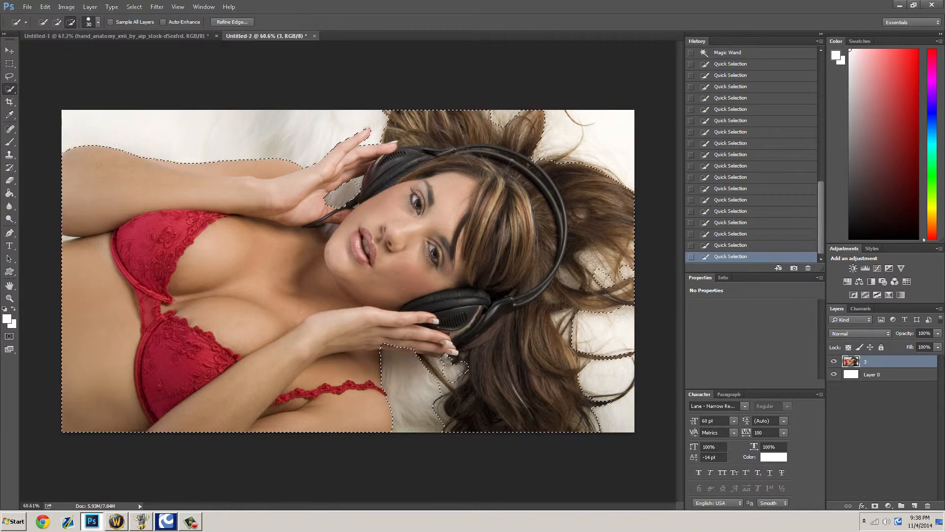
{"action": "left_click", "coordinate": [360, 182], "text": "alt"}
{"action": "left_click", "coordinate": [332, 229], "text": "alt"}
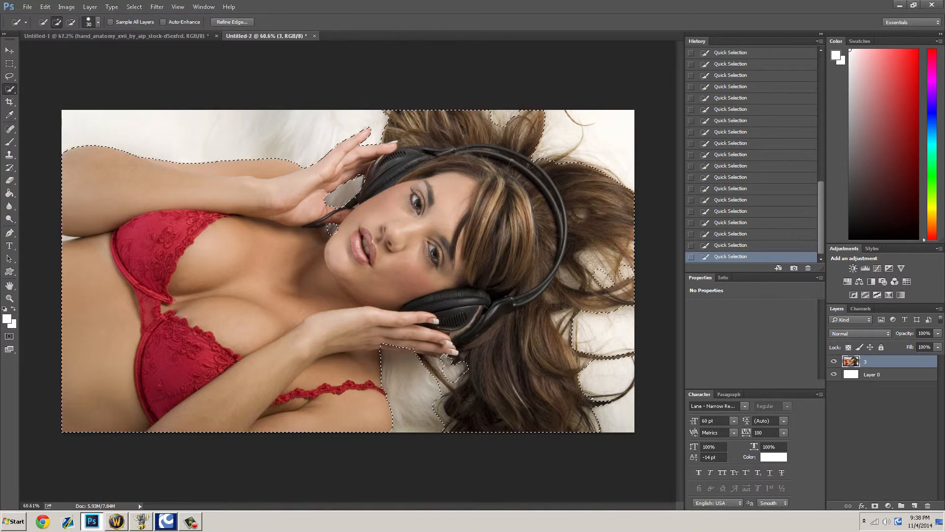
Step: Using an 18 px Quick Selection brush, subtract the remaining fur below the lower hand, beside the headphones' outer hair, and above the headband
{"action": "left_click", "coordinate": [98, 22]}
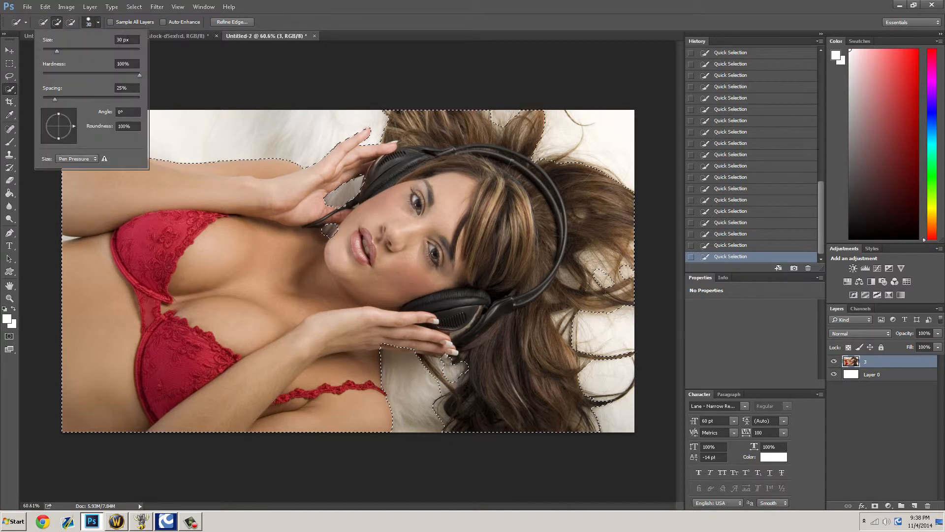
{"action": "left_click_drag", "start_coordinate": [57, 51], "coordinate": [51, 52]}
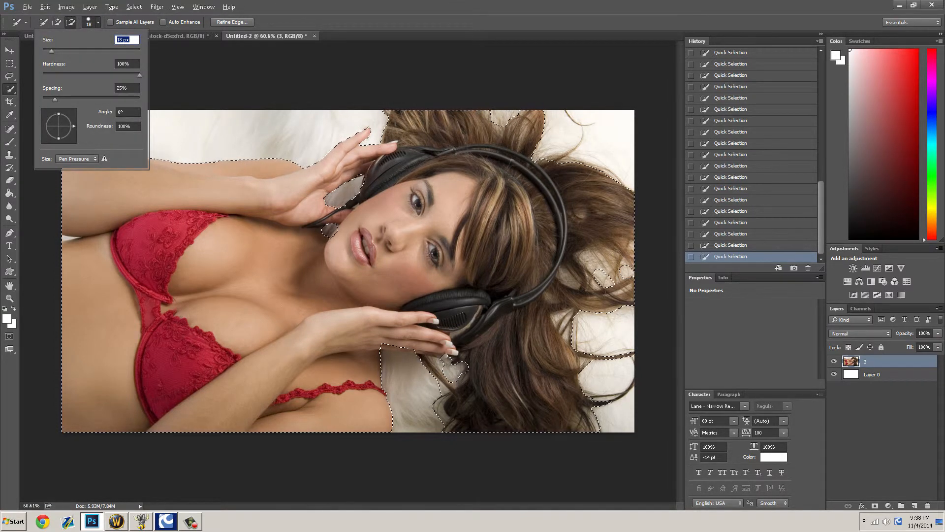
{"action": "key", "text": "Return"}
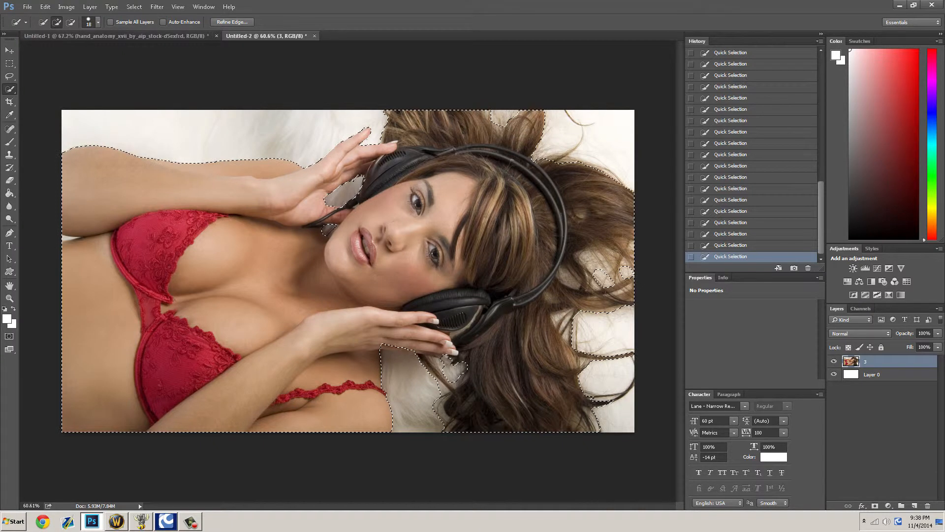
{"action": "left_click", "coordinate": [454, 382], "text": "alt"}
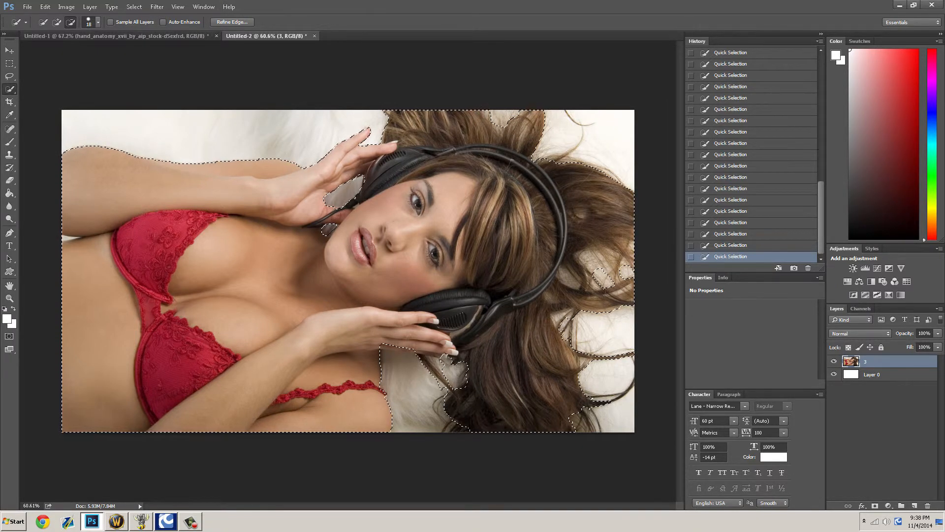
{"action": "mouse_move", "coordinate": [567, 318]}
{"action": "left_mouse_down"}
{"action": "mouse_move", "coordinate": [605, 285]}
{"action": "mouse_move", "coordinate": [552, 277]}
{"action": "mouse_move", "coordinate": [581, 228]}
{"action": "left_mouse_up"}
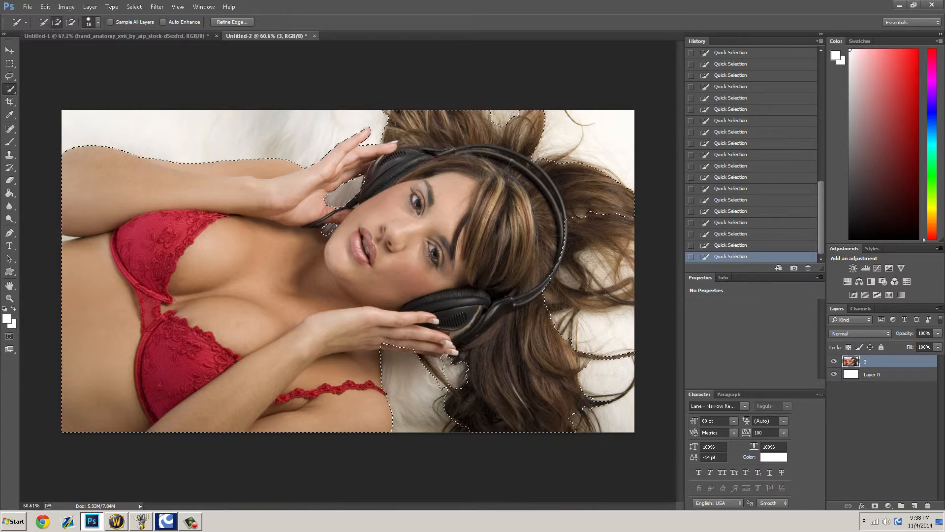
{"action": "mouse_move", "coordinate": [498, 122]}
{"action": "left_mouse_down"}
{"action": "mouse_move", "coordinate": [483, 119]}
{"action": "mouse_move", "coordinate": [500, 129]}
{"action": "left_mouse_up"}
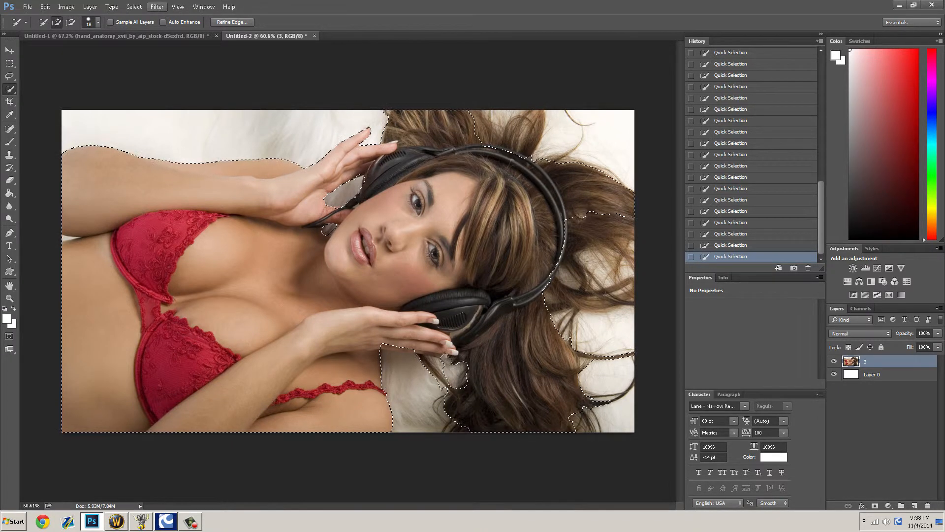
Step: Open Refine Edge and set Smooth to 23, Contrast to 41% and Decontaminate Colors to an amount of 100%
{"action": "left_click", "coordinate": [157, 7]}
{"action": "left_click", "coordinate": [148, 119]}
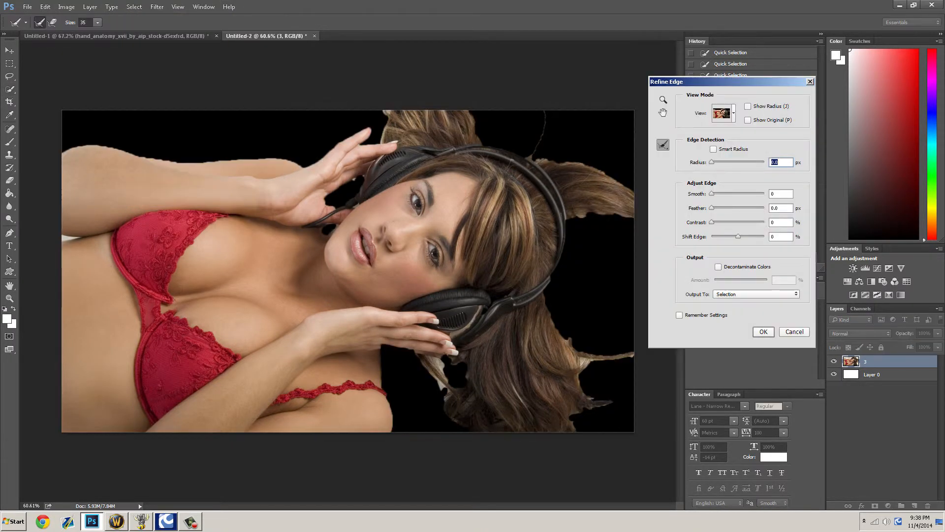
{"action": "left_click_drag", "start_coordinate": [712, 193], "coordinate": [743, 222]}
{"action": "left_click", "coordinate": [718, 267]}
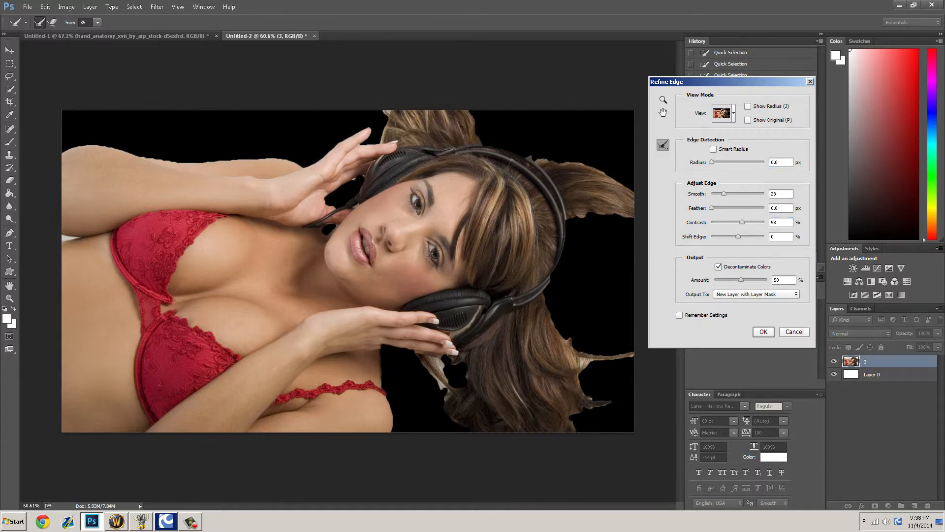
{"action": "left_click", "coordinate": [718, 266]}
{"action": "left_click", "coordinate": [718, 267]}
{"action": "left_click_drag", "start_coordinate": [742, 222], "coordinate": [733, 222]}
Step: Preview the selection as an overlay and brush the Refine Radius tool over the hair above the headband and the outer strands
{"action": "left_click", "coordinate": [723, 113]}
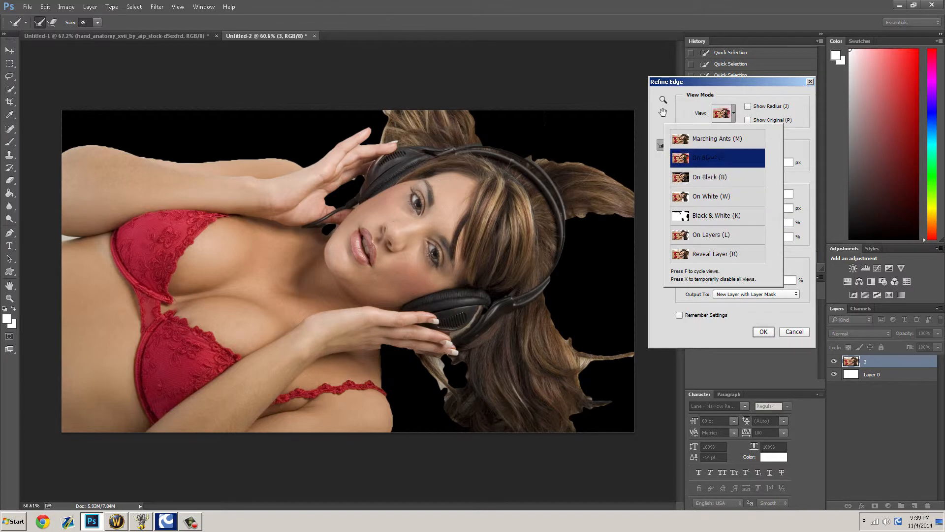
{"action": "left_click", "coordinate": [699, 158]}
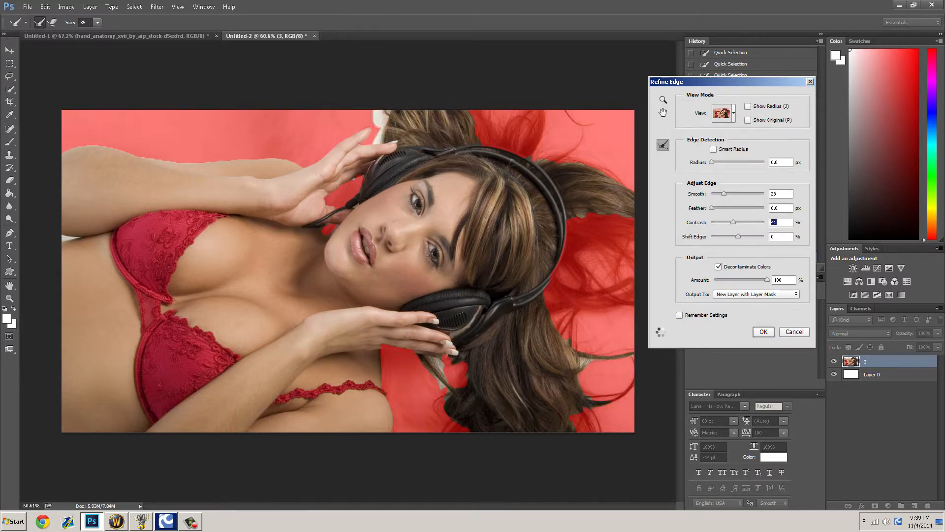
{"action": "mouse_move", "coordinate": [479, 137]}
{"action": "left_mouse_down"}
{"action": "mouse_move", "coordinate": [483, 117]}
{"action": "mouse_move", "coordinate": [527, 148]}
{"action": "mouse_move", "coordinate": [534, 117]}
{"action": "mouse_move", "coordinate": [547, 117]}
{"action": "mouse_move", "coordinate": [546, 133]}
{"action": "mouse_move", "coordinate": [550, 123]}
{"action": "mouse_move", "coordinate": [513, 134]}
{"action": "mouse_move", "coordinate": [504, 116]}
{"action": "mouse_move", "coordinate": [603, 129]}
{"action": "mouse_move", "coordinate": [571, 114]}
{"action": "mouse_move", "coordinate": [543, 157]}
{"action": "mouse_move", "coordinate": [548, 148]}
{"action": "mouse_move", "coordinate": [532, 149]}
{"action": "mouse_move", "coordinate": [510, 118]}
{"action": "left_mouse_up"}
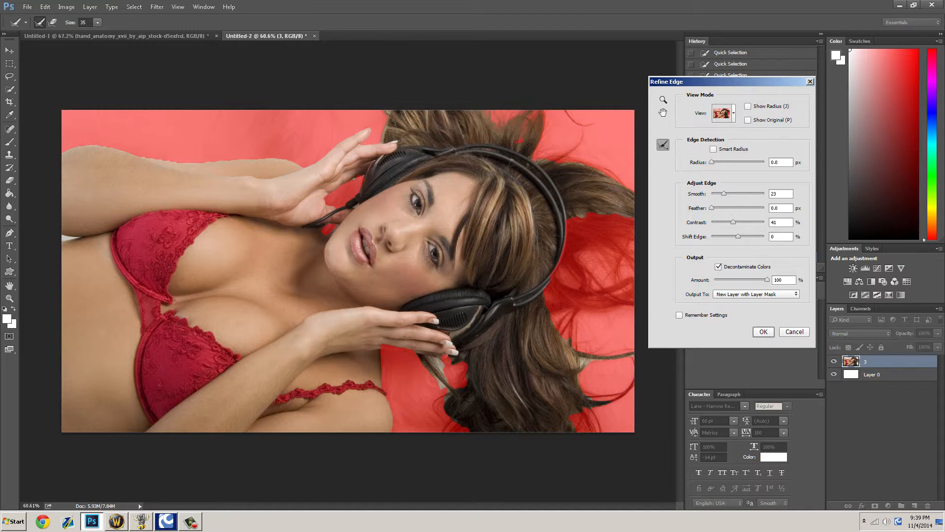
{"action": "left_click_drag", "start_coordinate": [572, 147], "coordinate": [580, 115]}
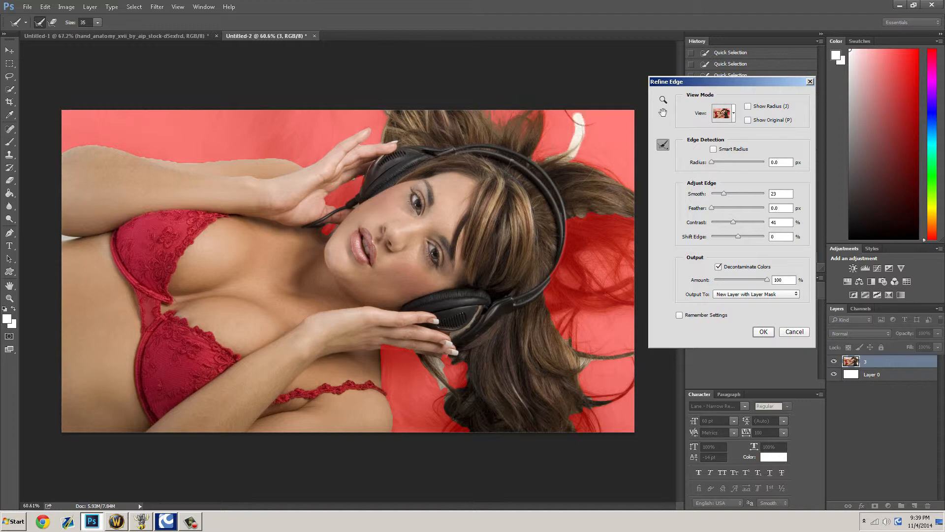
{"action": "left_click_drag", "start_coordinate": [559, 160], "coordinate": [632, 186]}
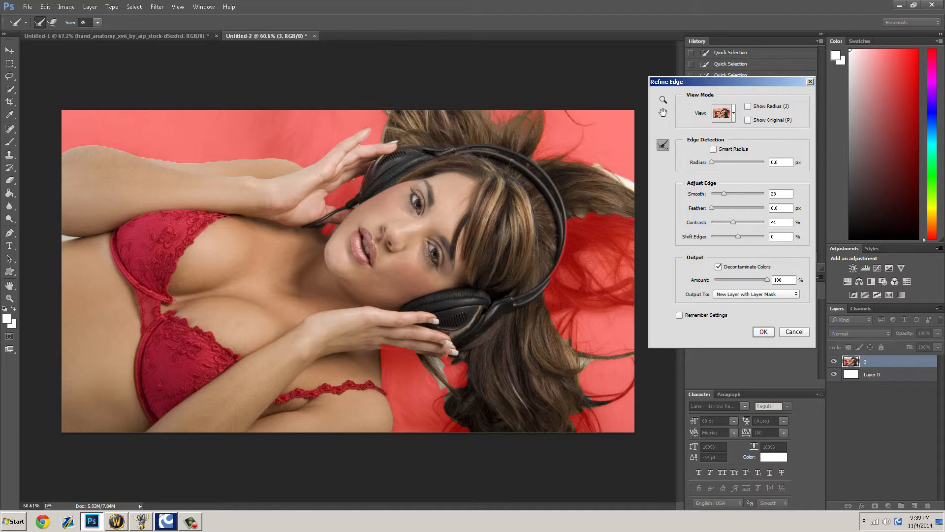
{"action": "mouse_move", "coordinate": [584, 152]}
{"action": "left_mouse_down"}
{"action": "mouse_move", "coordinate": [618, 180]}
{"action": "mouse_move", "coordinate": [574, 149]}
{"action": "mouse_move", "coordinate": [537, 155]}
{"action": "left_mouse_up"}
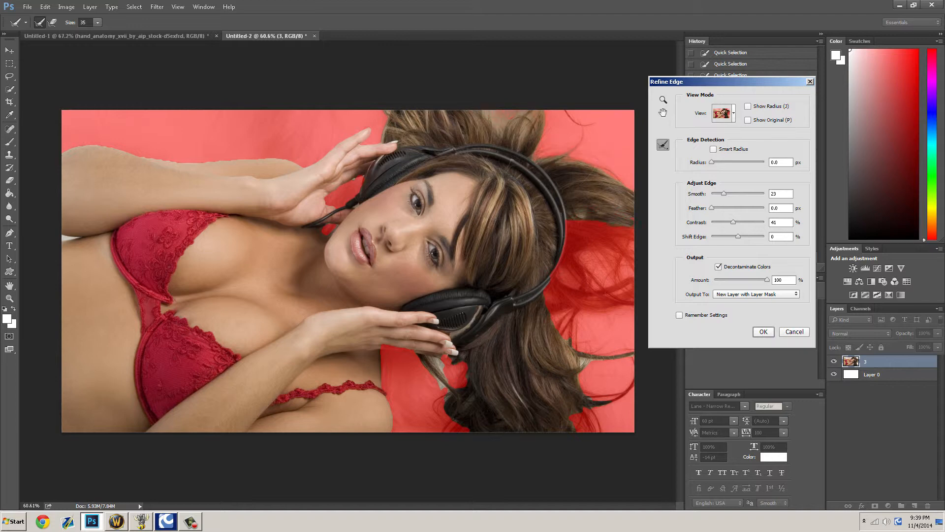
{"action": "mouse_move", "coordinate": [595, 222]}
{"action": "left_mouse_down"}
{"action": "mouse_move", "coordinate": [562, 258]}
{"action": "mouse_move", "coordinate": [592, 255]}
{"action": "mouse_move", "coordinate": [554, 294]}
{"action": "left_mouse_up"}
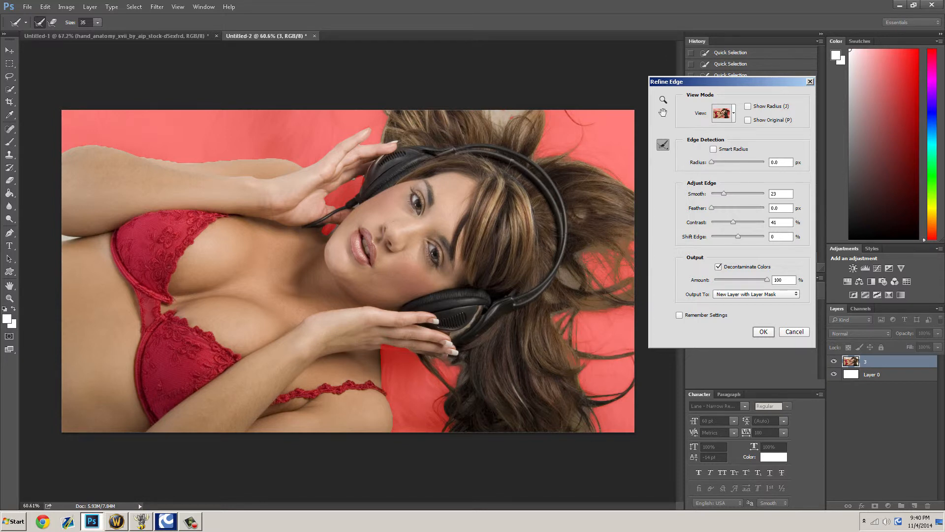
Step: Set the edge's Smooth to 10 and Contrast to 74%
{"action": "left_click_drag", "start_coordinate": [724, 194], "coordinate": [745, 194]}
{"action": "left_click_drag", "start_coordinate": [745, 194], "coordinate": [716, 194]}
{"action": "key", "text": "Up"}
{"action": "key", "text": "Up"}
{"action": "key", "text": "Up"}
{"action": "mouse_move", "coordinate": [733, 223]}
{"action": "left_mouse_down"}
{"action": "mouse_move", "coordinate": [761, 223]}
{"action": "mouse_move", "coordinate": [750, 222]}
{"action": "left_mouse_up"}
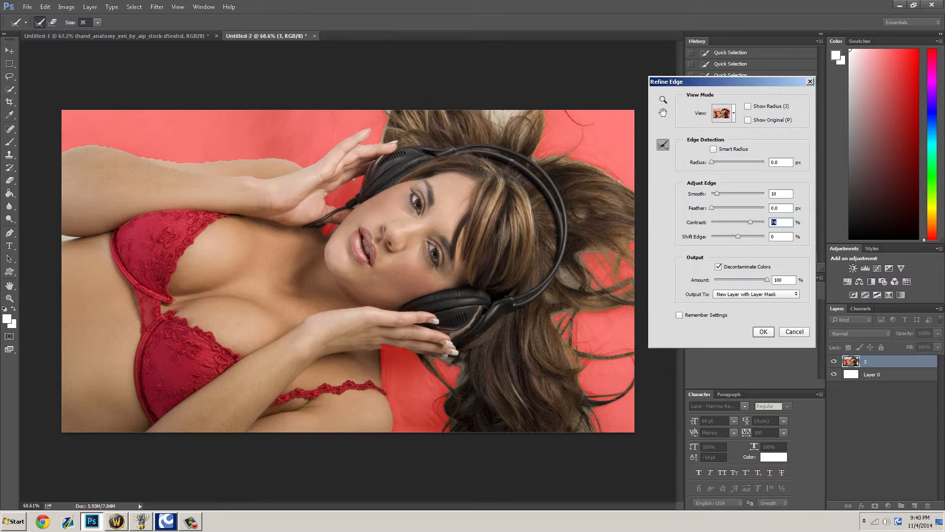
Step: Enable Smart Radius and preview the cutout in black and white and on black
{"action": "left_click", "coordinate": [713, 149]}
{"action": "left_click", "coordinate": [723, 113]}
{"action": "left_click", "coordinate": [717, 215]}
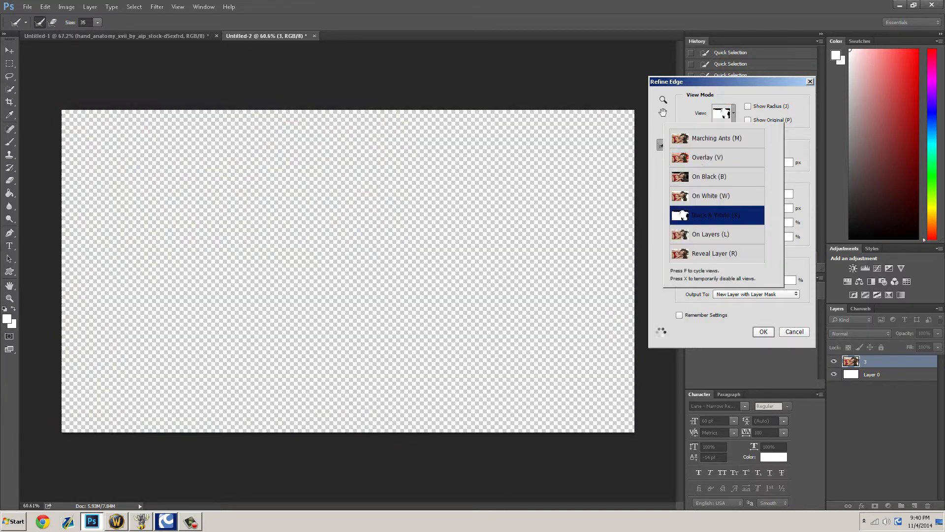
{"action": "left_click", "coordinate": [717, 176]}
{"action": "left_click", "coordinate": [660, 330]}
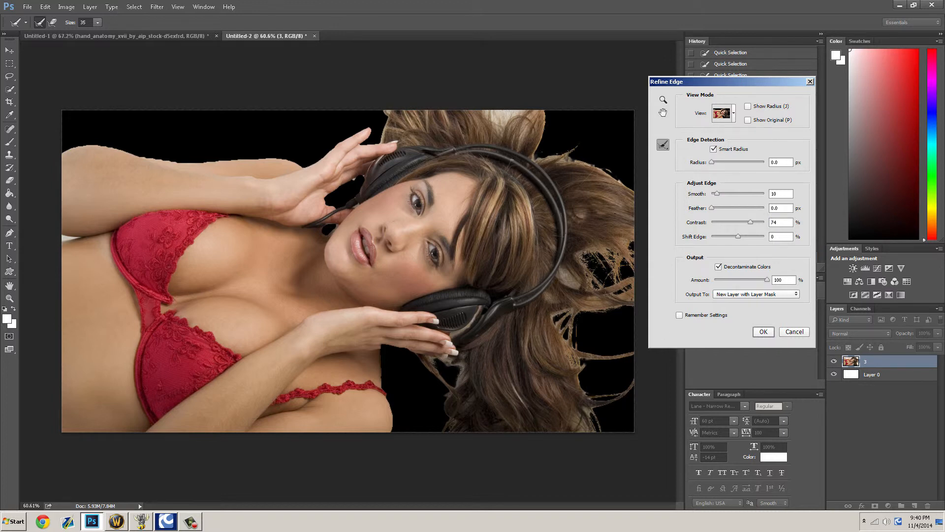
Step: Reduce Contrast to 12%, check the selection as marching ants, and output the refinement as a new layer with layer mask
{"action": "left_click_drag", "start_coordinate": [750, 223], "coordinate": [718, 223]}
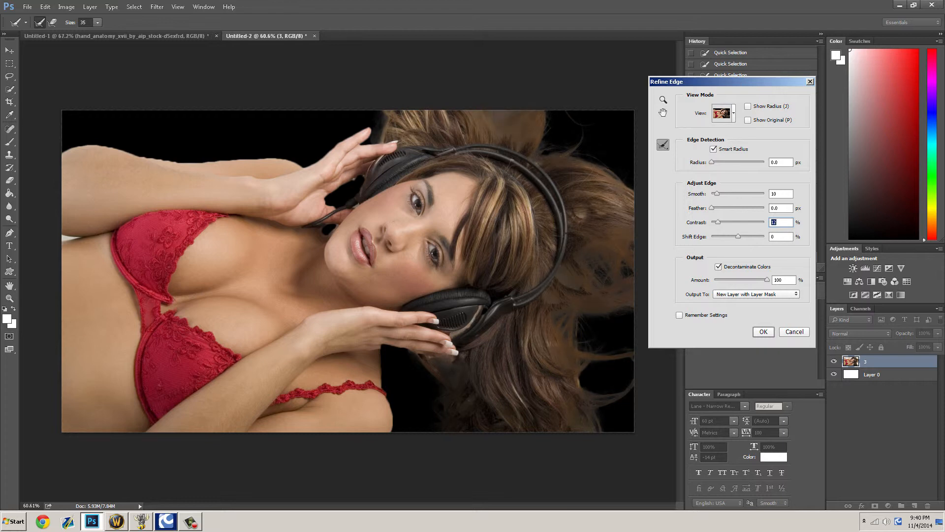
{"action": "left_click", "coordinate": [723, 113]}
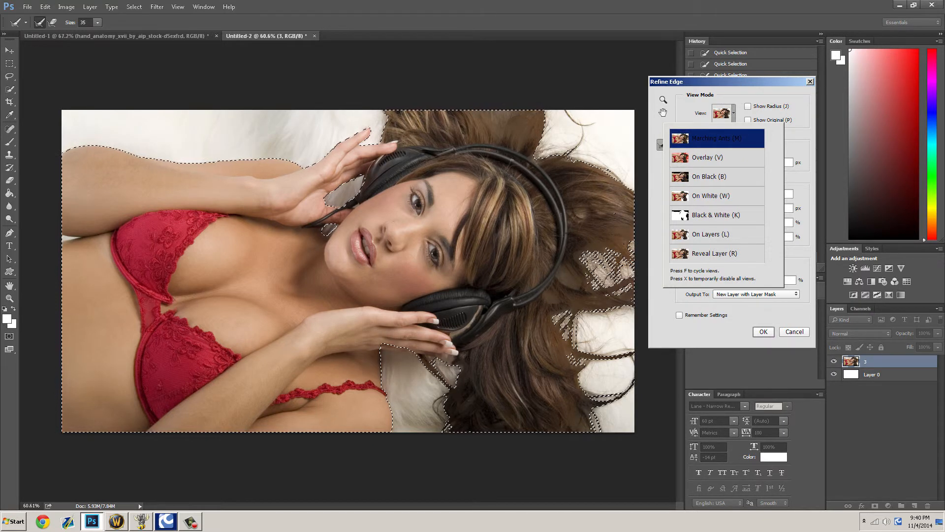
{"action": "key", "text": "Escape"}
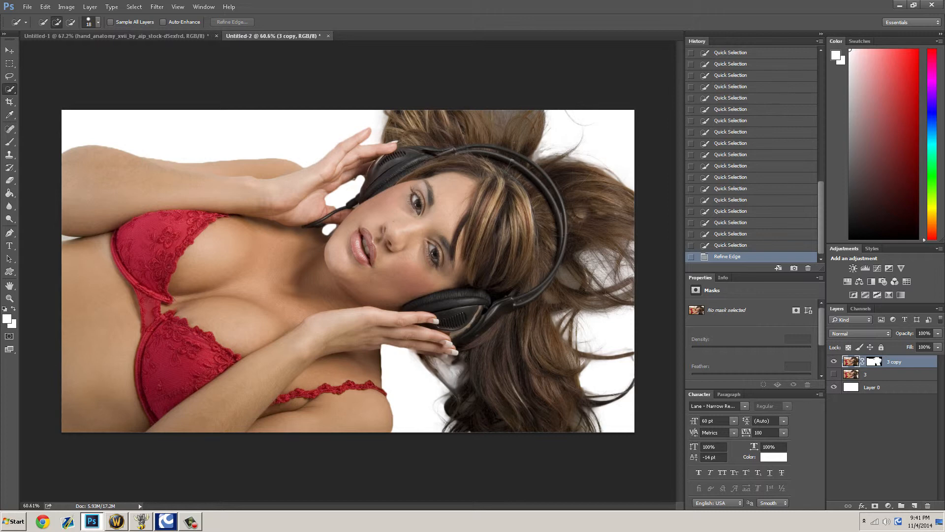
Step: Try filling Layer 0 with the teal colour 10a6b4 using the Paint Bucket, and undo the fill
{"action": "left_click", "coordinate": [871, 387]}
{"action": "left_click", "coordinate": [27, 7]}
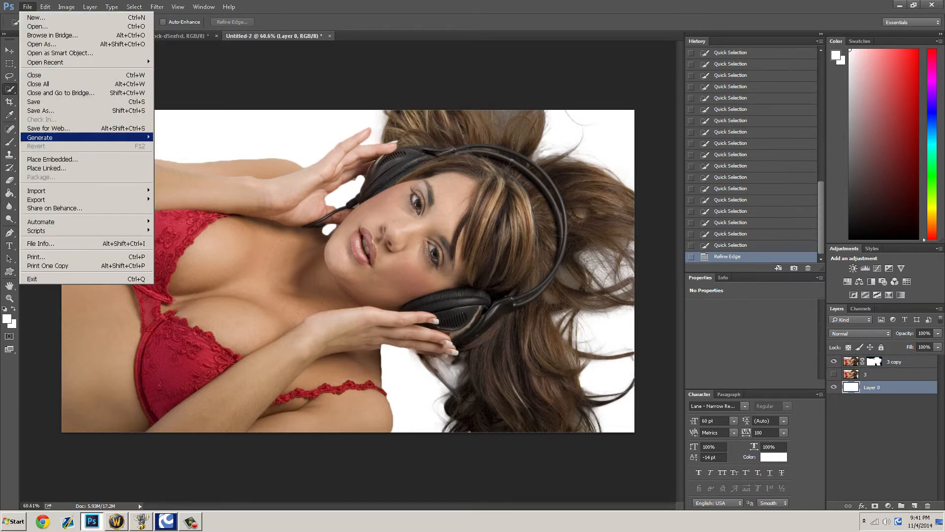
{"action": "left_click", "coordinate": [10, 192]}
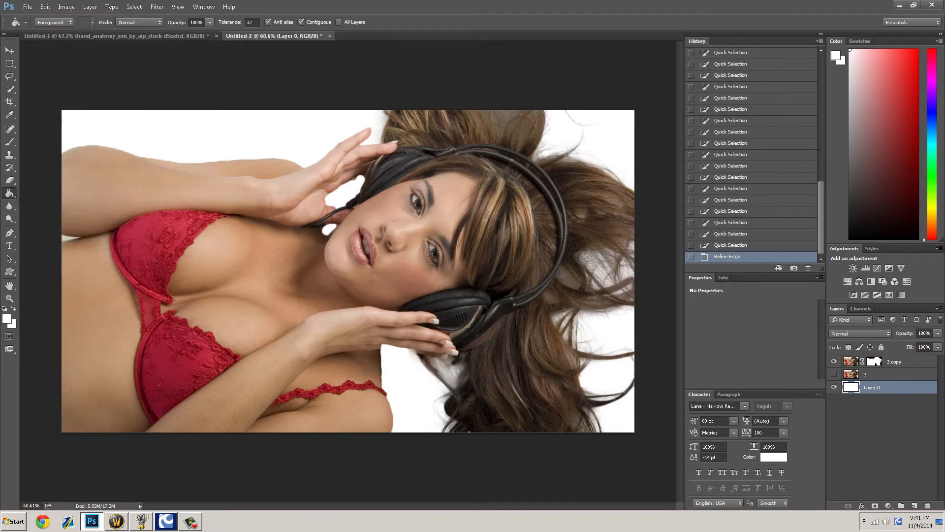
{"action": "key", "text": "d"}
{"action": "left_click", "coordinate": [7, 319]}
{"action": "type", "text": "10a6b4"}
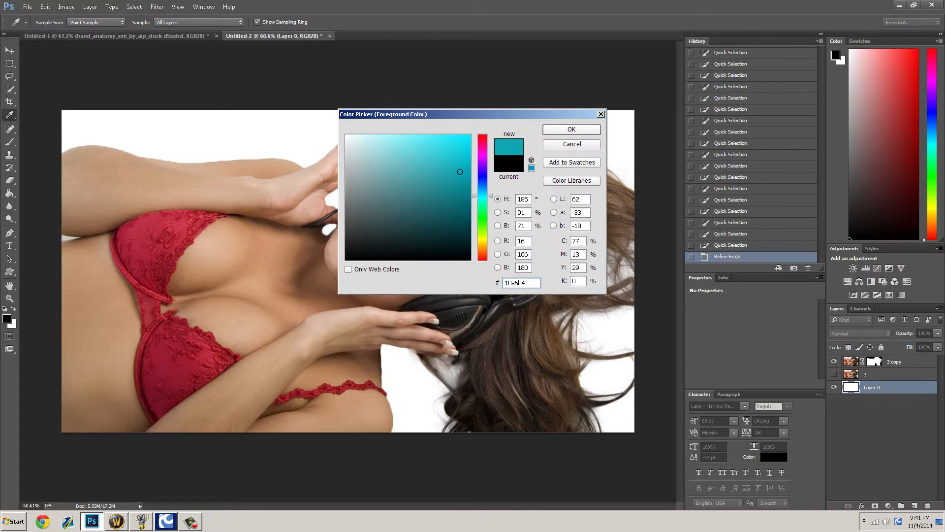
{"action": "key", "text": "Return"}
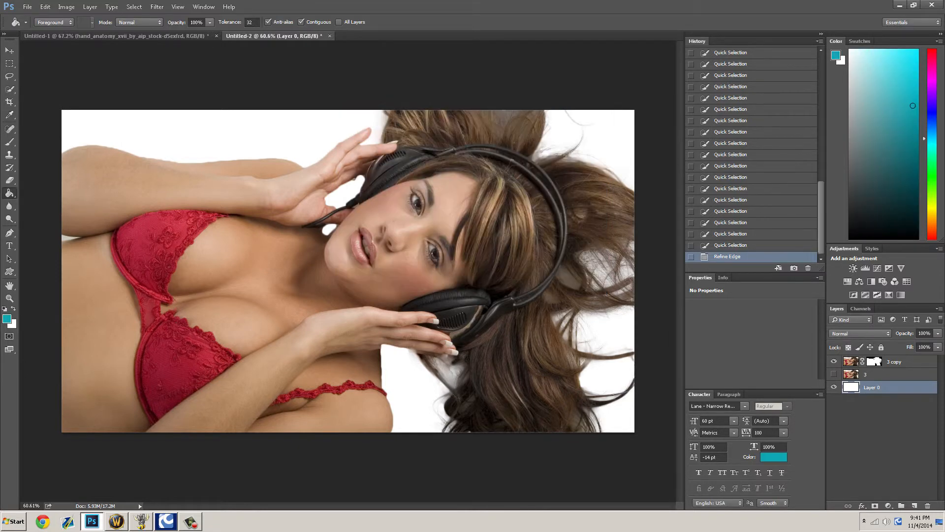
{"action": "left_click", "coordinate": [209, 134]}
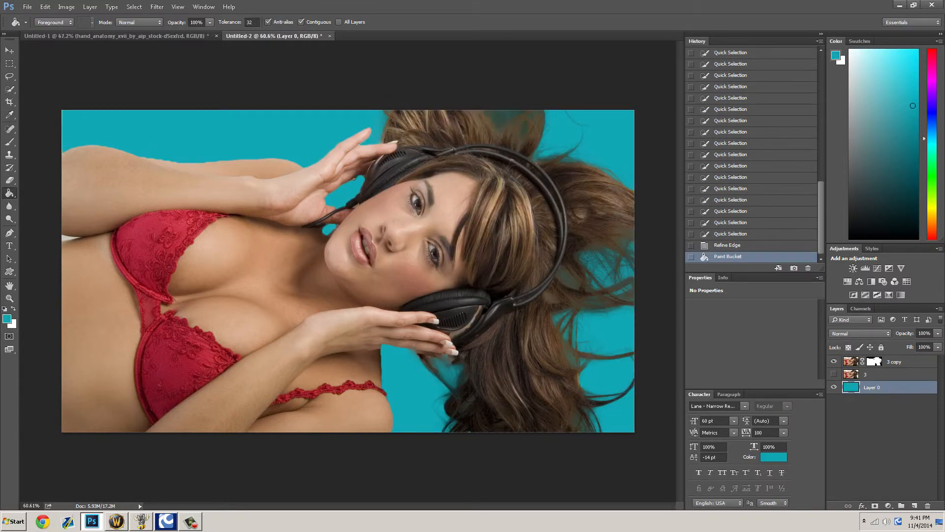
{"action": "key", "text": "ctrl+z"}
Step: Start placing an embedded image and look through the Wallpapers folder in Stocks for a new background
{"action": "left_click", "coordinate": [27, 7]}
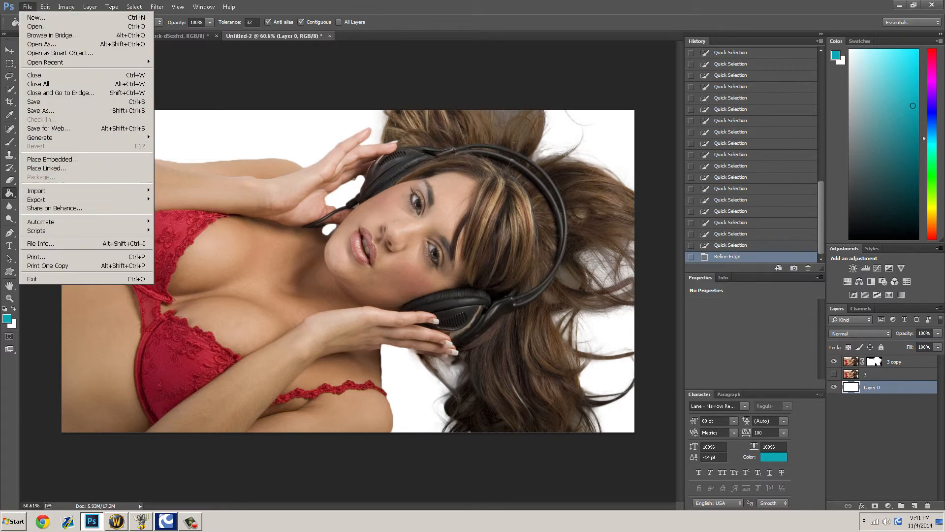
{"action": "left_click", "coordinate": [52, 159]}
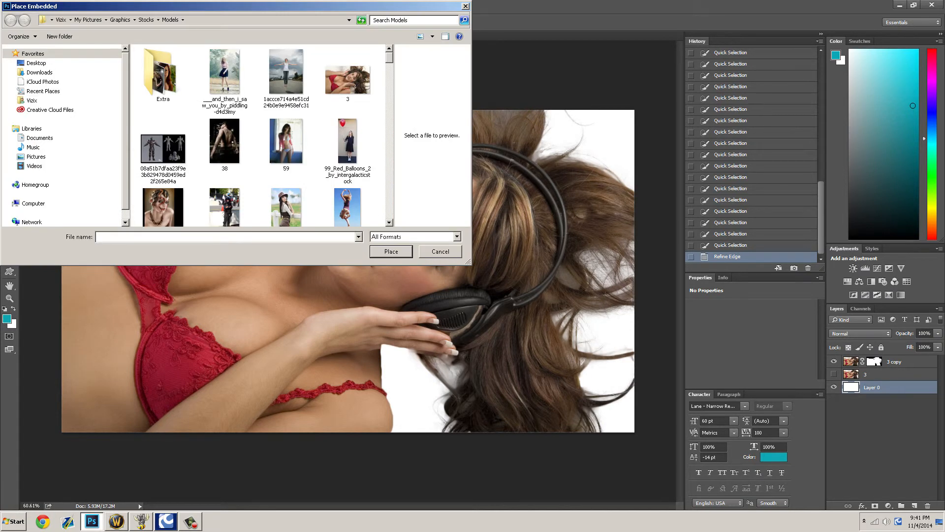
{"action": "scroll", "coordinate": [261, 135], "scroll_direction": "down", "scroll_amount": 3}
{"action": "scroll", "coordinate": [261, 135], "scroll_direction": "up", "scroll_amount": 4}
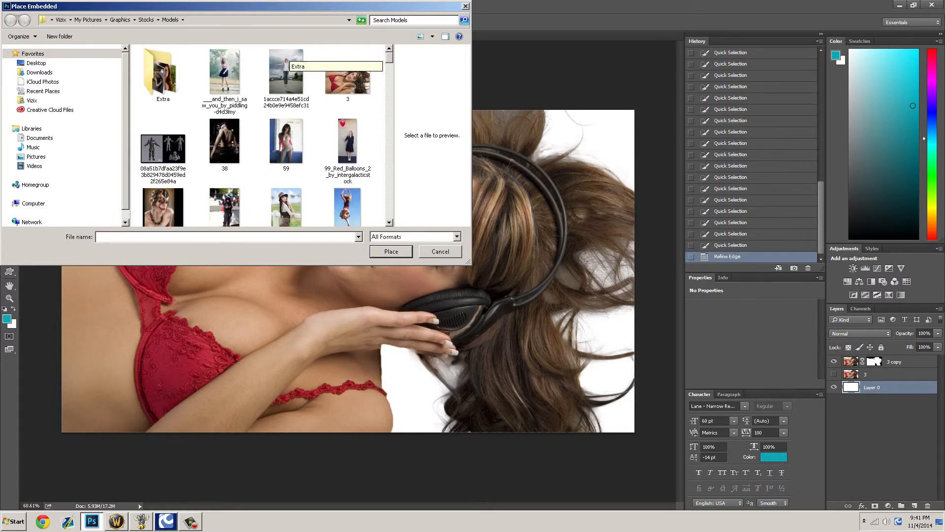
{"action": "left_click", "coordinate": [120, 20]}
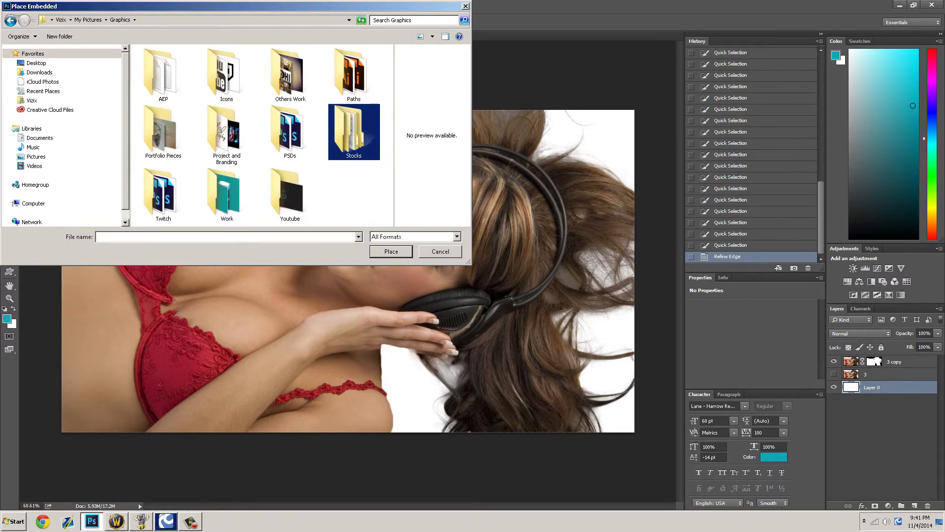
{"action": "double_click", "coordinate": [354, 132]}
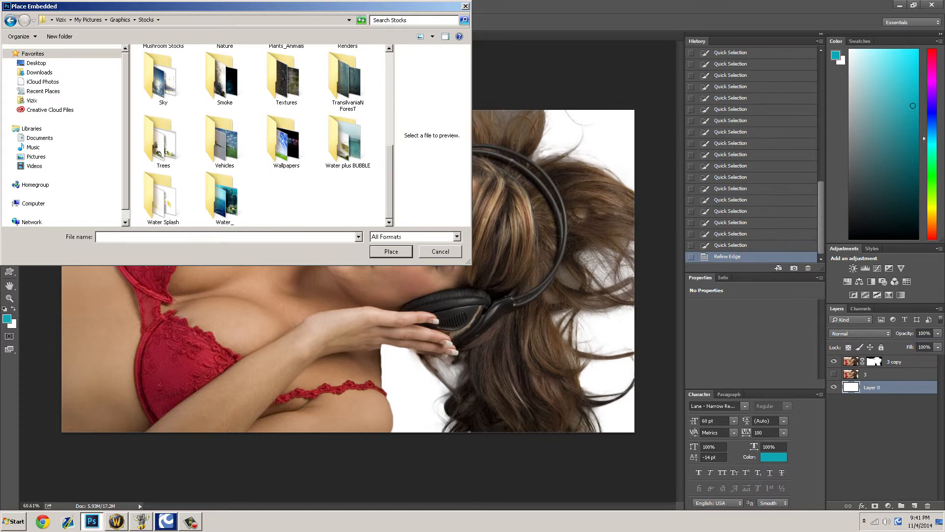
{"action": "double_click", "coordinate": [286, 141]}
{"action": "scroll", "coordinate": [286, 141], "scroll_direction": "down", "scroll_amount": 7}
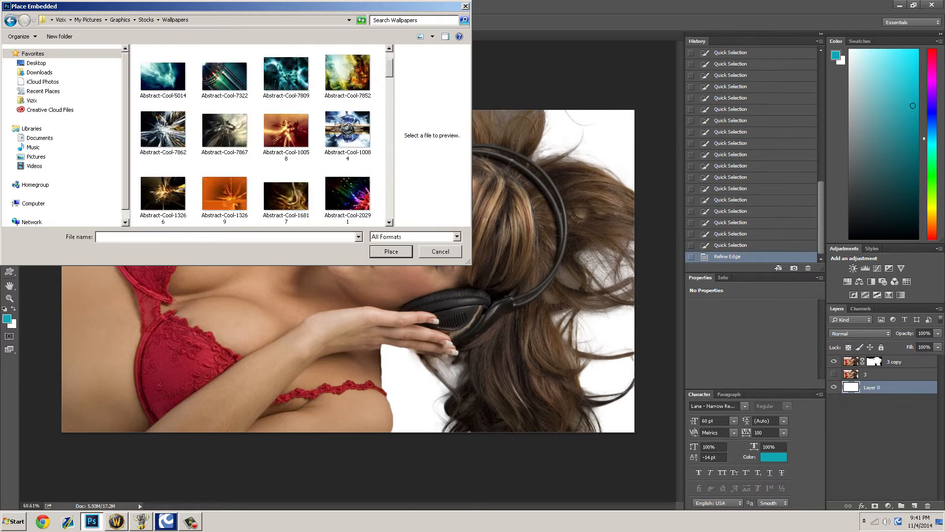
{"action": "scroll", "coordinate": [344, 163], "scroll_direction": "down", "scroll_amount": 3}
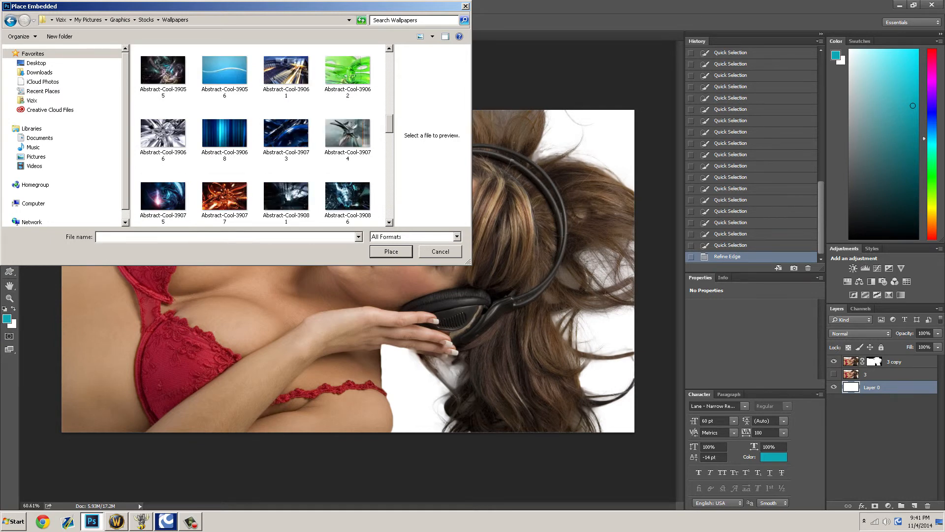
{"action": "scroll", "coordinate": [286, 172], "scroll_direction": "down", "scroll_amount": 6}
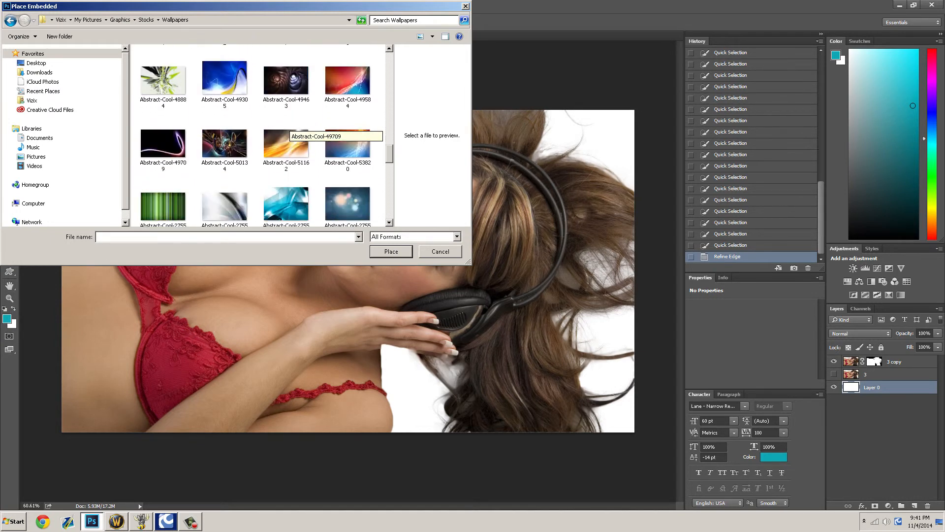
Step: Look through the Vehicles folder in Stocks for a background image and return to the Stocks folder
{"action": "left_click", "coordinate": [147, 21]}
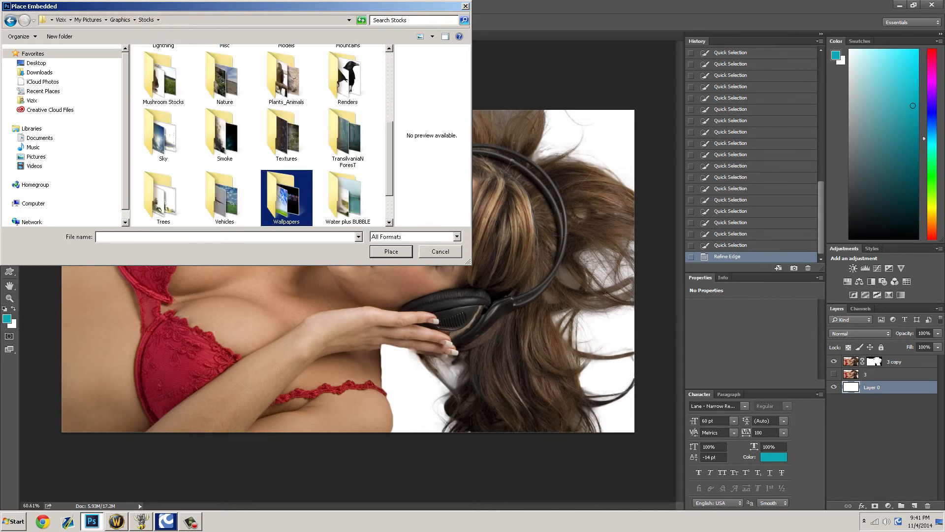
{"action": "scroll", "coordinate": [236, 147], "scroll_direction": "down", "scroll_amount": 2}
{"action": "left_click", "coordinate": [233, 147]}
{"action": "double_click", "coordinate": [232, 146]}
{"action": "left_click", "coordinate": [233, 147]}
{"action": "scroll", "coordinate": [233, 147], "scroll_direction": "down", "scroll_amount": 9}
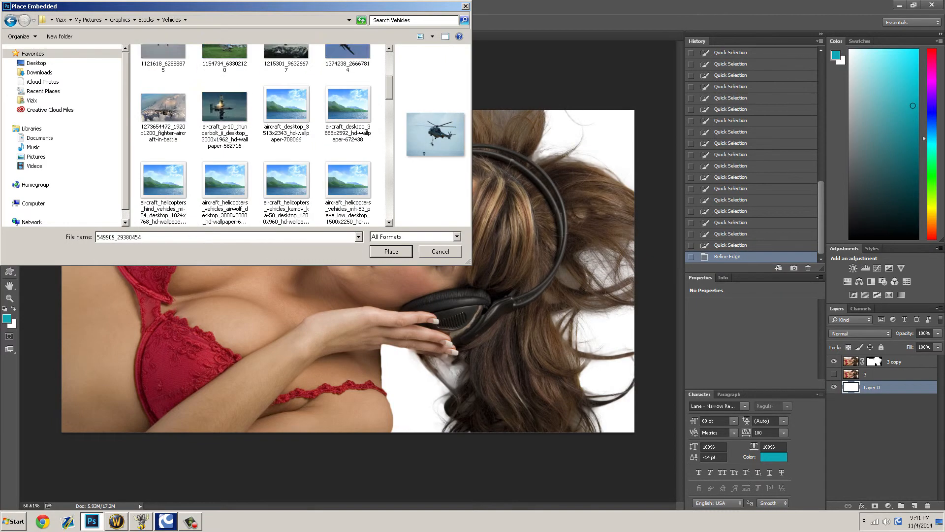
{"action": "scroll", "coordinate": [233, 147], "scroll_direction": "down", "scroll_amount": 3}
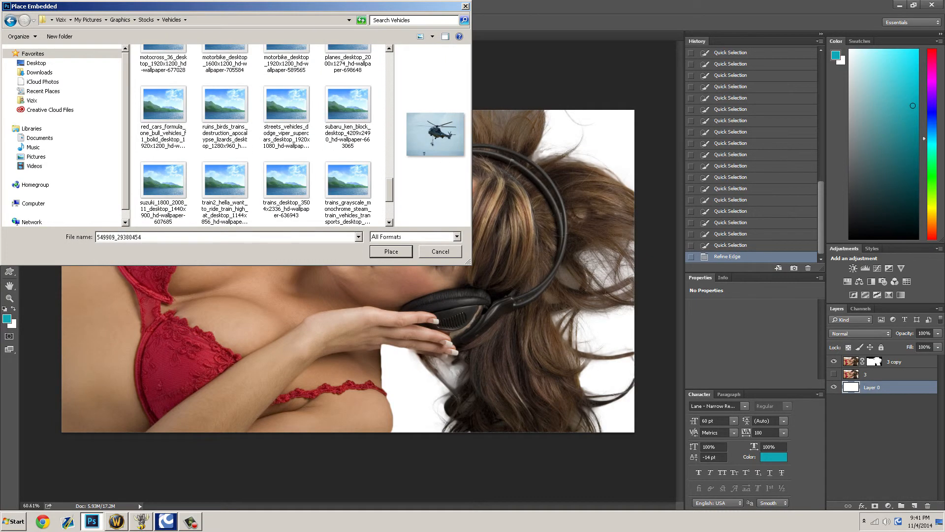
{"action": "key", "text": "alt+Left"}
{"action": "scroll", "coordinate": [269, 136], "scroll_direction": "up", "scroll_amount": 3}
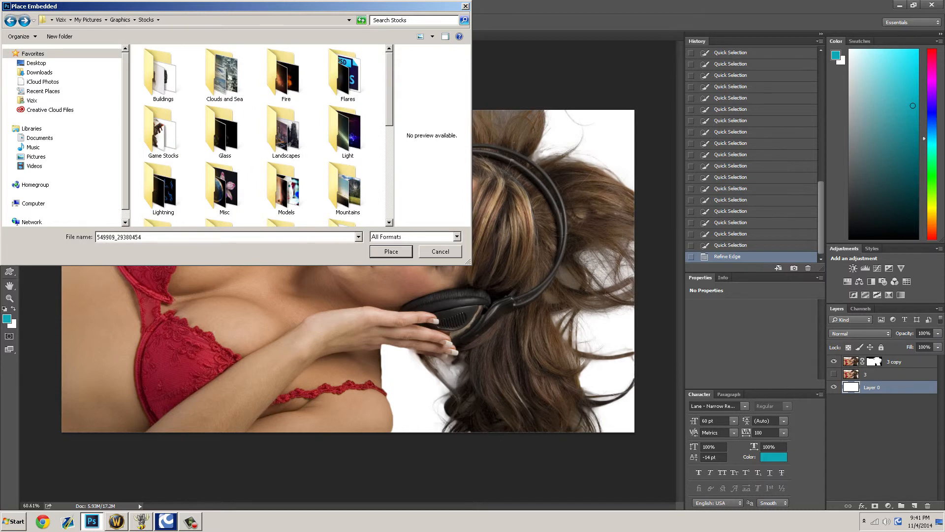
Step: Place the Temple of Belshemen image from the Buildings folder, at its default fit, behind the model cutout
{"action": "double_click", "coordinate": [163, 75]}
{"action": "left_click", "coordinate": [224, 78]}
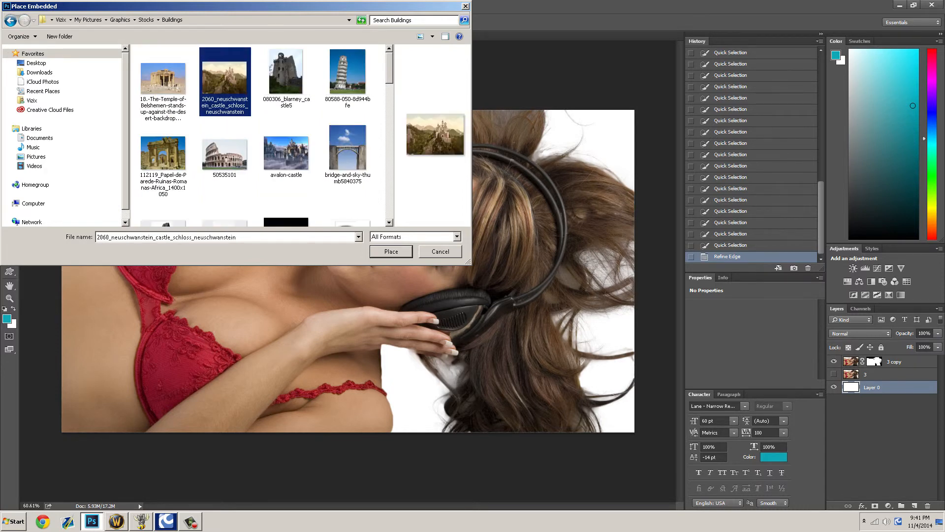
{"action": "double_click", "coordinate": [163, 75]}
{"action": "left_click_drag", "start_coordinate": [391, 241], "coordinate": [709, 73]}
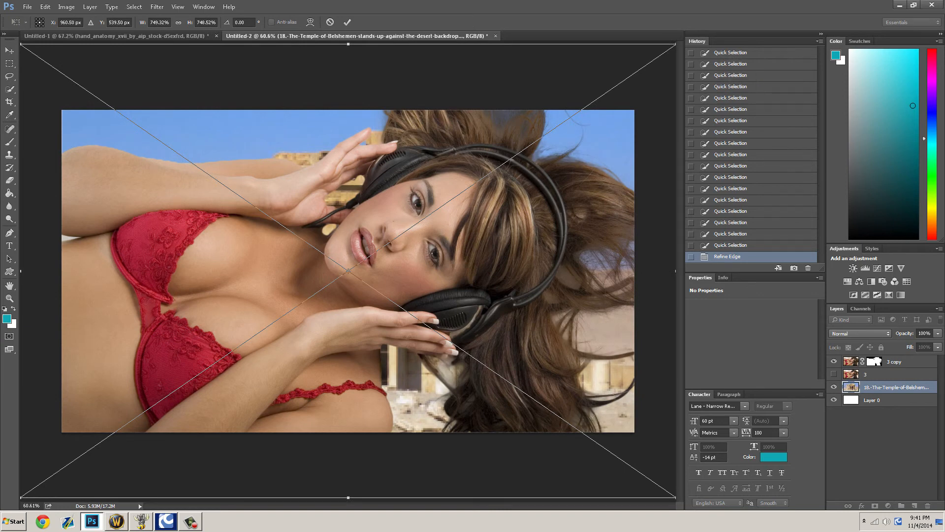
{"action": "key", "text": "Return"}
Step: Free Transform the 3 copy cutout: shrink it, rotate it about 90° counterclockwise so the model is upright, and position it in the sky at the temple's left
{"action": "left_click", "coordinate": [851, 362]}
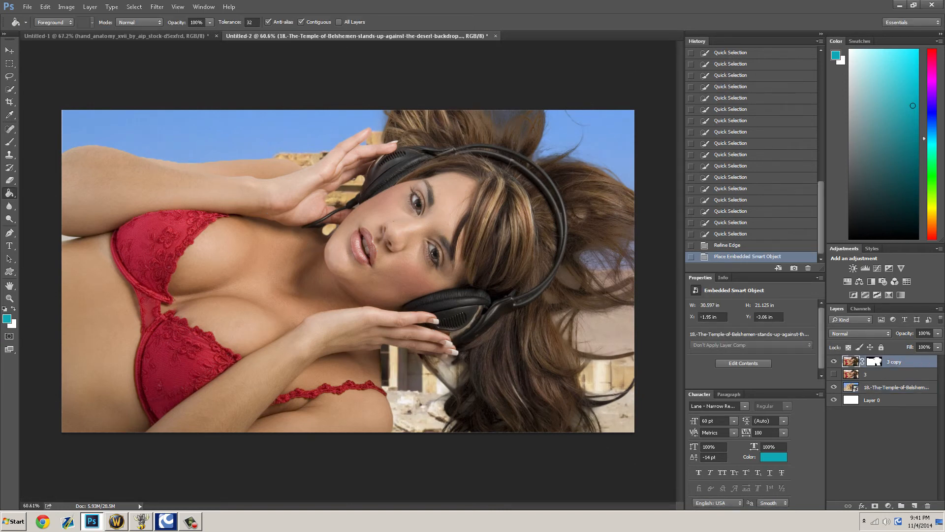
{"action": "key", "text": "ctrl+t"}
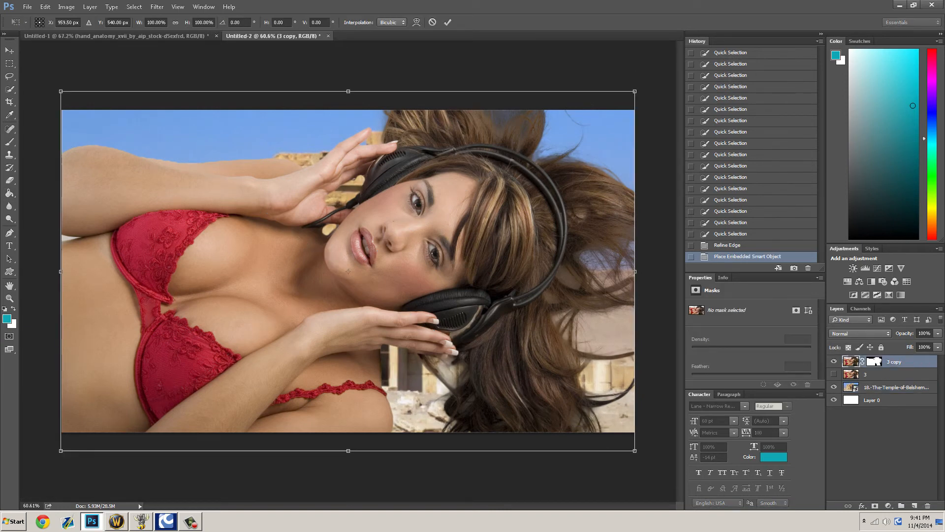
{"action": "left_click_drag", "start_coordinate": [635, 91], "coordinate": [441, 212]}
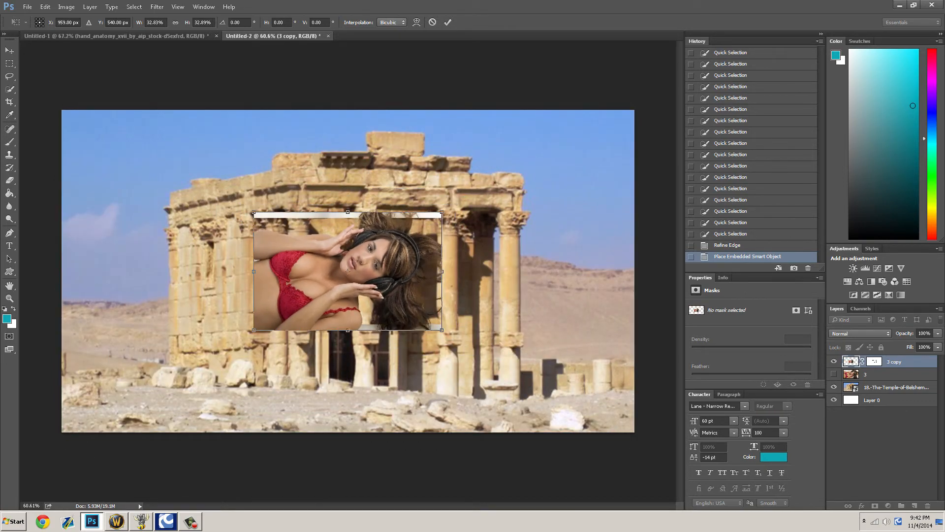
{"action": "left_click_drag", "start_coordinate": [453, 334], "coordinate": [443, 102]}
{"action": "left_click_drag", "start_coordinate": [379, 247], "coordinate": [135, 204]}
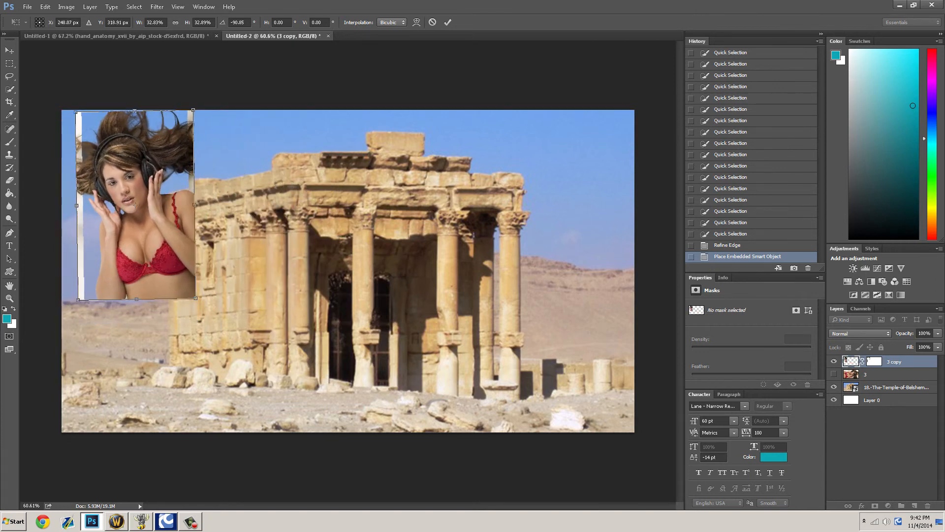
{"action": "left_click_drag", "start_coordinate": [193, 110], "coordinate": [182, 128]}
{"action": "key", "text": "Return"}
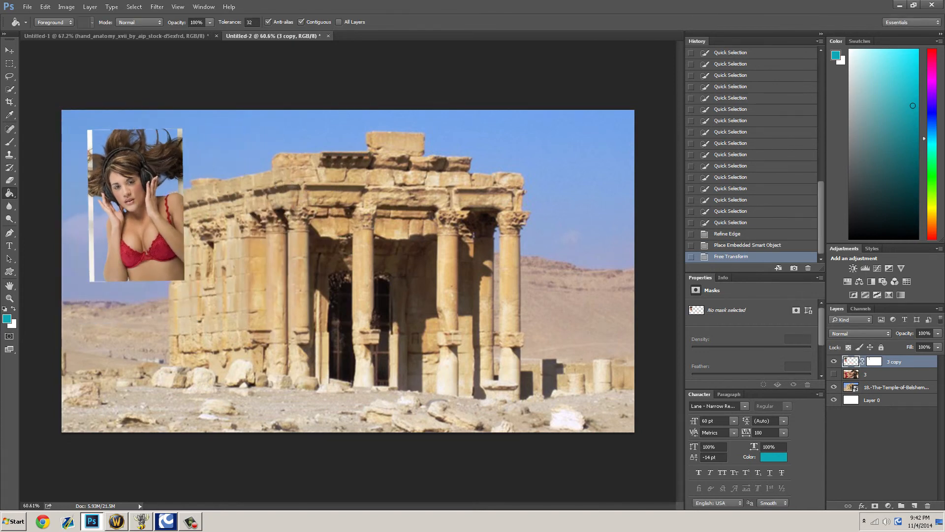
Step: Reposition the model cutout slightly to the right so it overlaps the temple's left edge
{"action": "mouse_move", "coordinate": [123, 161]}
{"action": "left_mouse_down"}
{"action": "mouse_move", "coordinate": [111, 192]}
{"action": "mouse_move", "coordinate": [77, 215]}
{"action": "left_mouse_up"}
{"action": "left_click", "coordinate": [105, 238]}
{"action": "mouse_move", "coordinate": [109, 242]}
{"action": "left_mouse_down"}
{"action": "mouse_move", "coordinate": [106, 260]}
{"action": "mouse_move", "coordinate": [137, 295]}
{"action": "mouse_move", "coordinate": [125, 281]}
{"action": "left_mouse_up"}
{"action": "key", "text": "z"}
{"action": "key", "text": "ctrl+alt+z"}
{"action": "key", "text": "ctrl+alt+z"}
{"action": "mouse_move", "coordinate": [124, 282]}
{"action": "left_mouse_down"}
{"action": "mouse_move", "coordinate": [144, 141]}
{"action": "mouse_move", "coordinate": [149, 152]}
{"action": "mouse_move", "coordinate": [216, 174]}
{"action": "mouse_move", "coordinate": [178, 194]}
{"action": "left_mouse_up"}
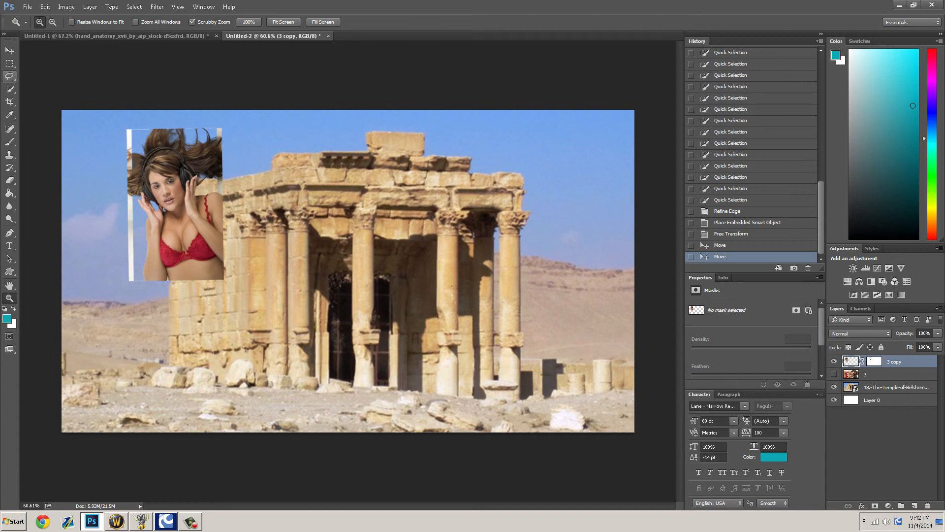
{"action": "left_click", "coordinate": [134, 7]}
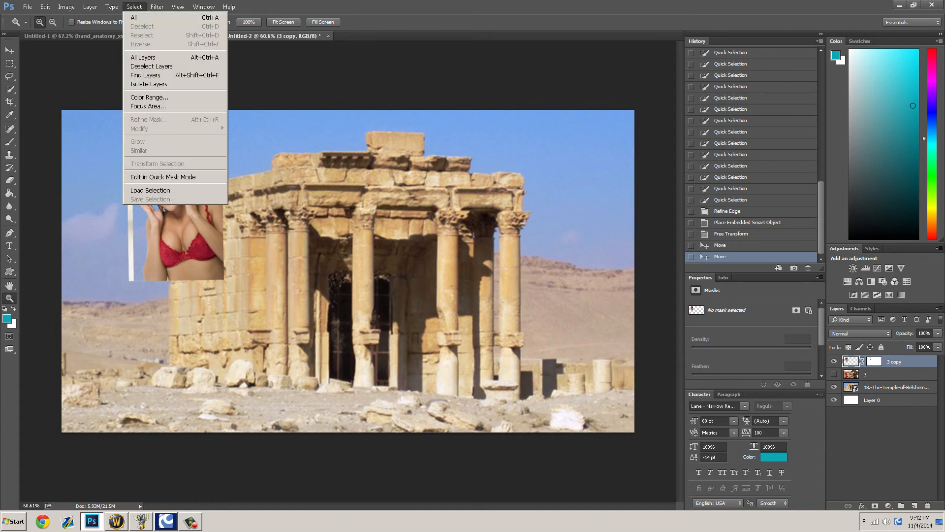
{"action": "left_click", "coordinate": [149, 97]}
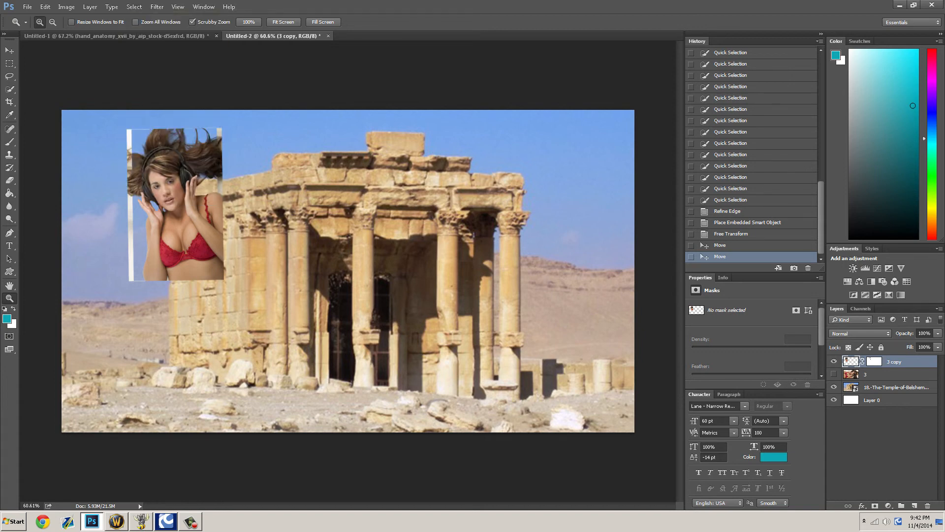
{"action": "left_click", "coordinate": [134, 7]}
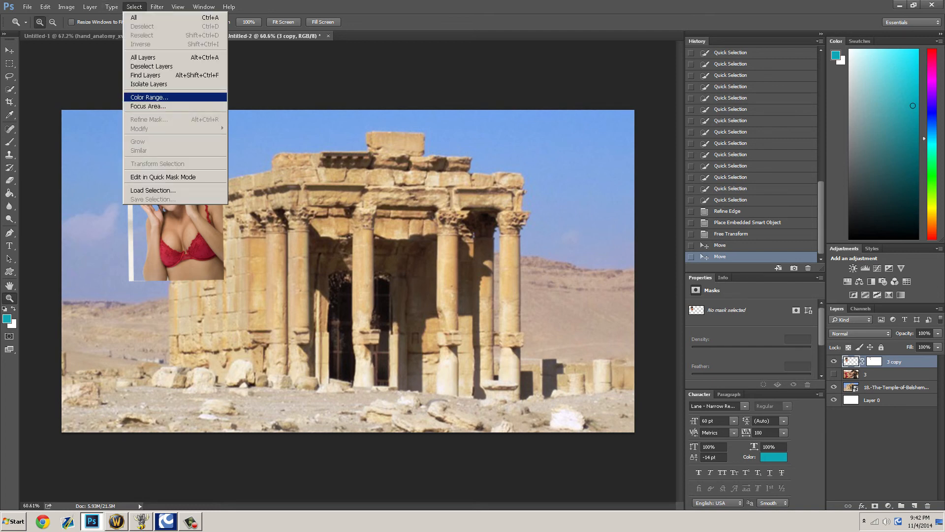
{"action": "left_click", "coordinate": [149, 97]}
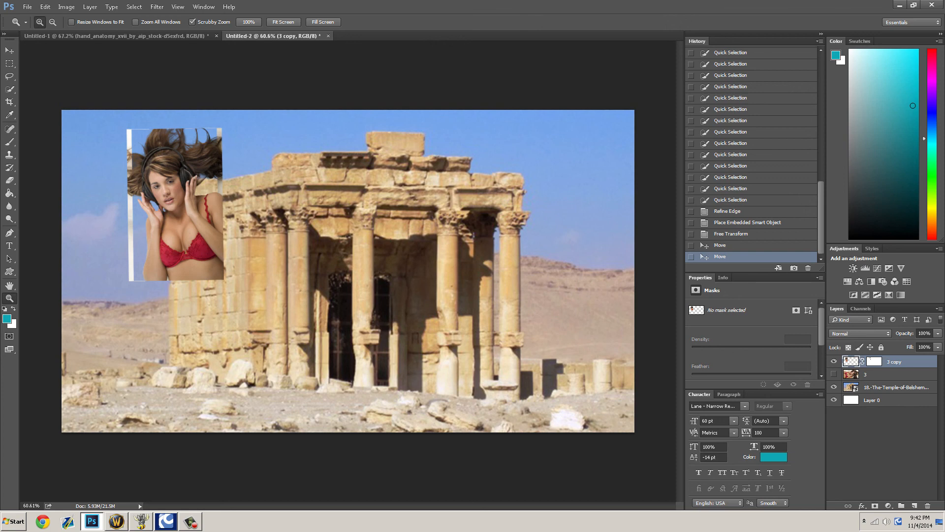
Step: Activate the Quick Selection tool with the 3 copy layer selected
{"action": "key", "text": "w"}
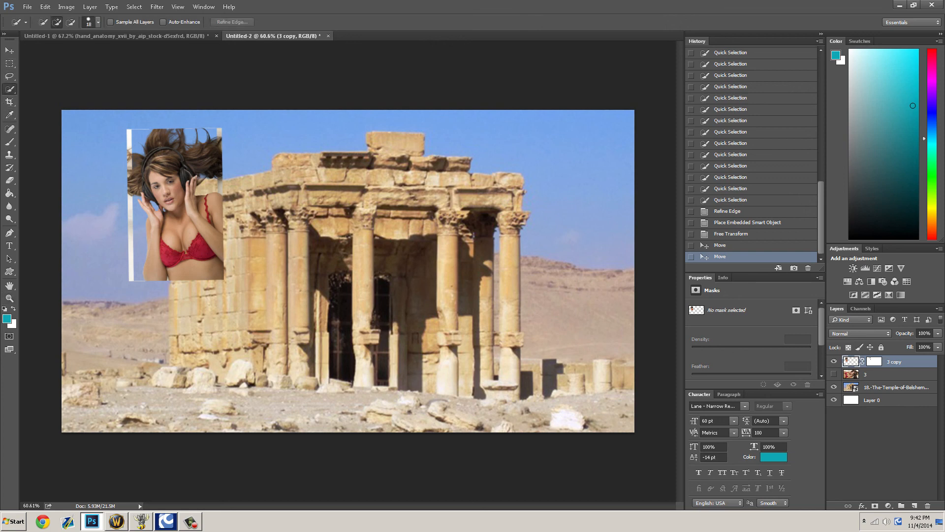